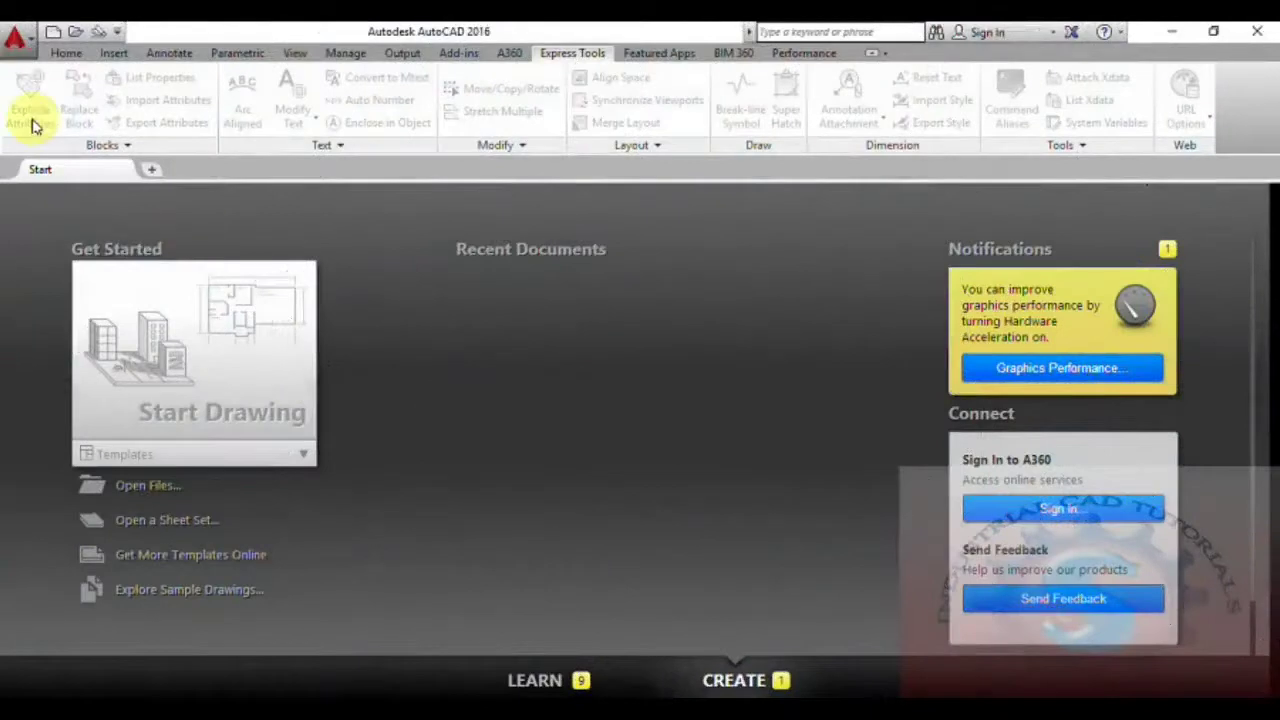
Create a new drawing, Drawing2, with no template and imperial units.
{"action": "left_click", "coordinate": [16, 39]}
{"action": "left_click", "coordinate": [57, 137]}
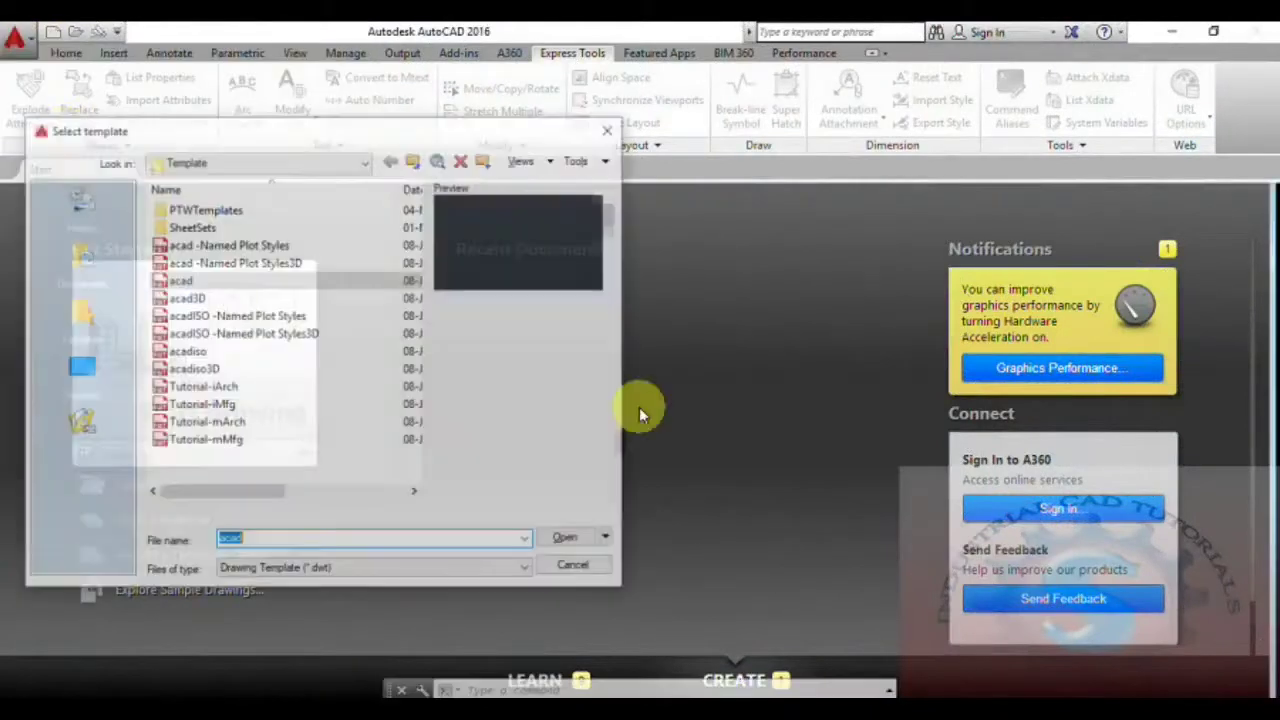
{"action": "left_click", "coordinate": [605, 541]}
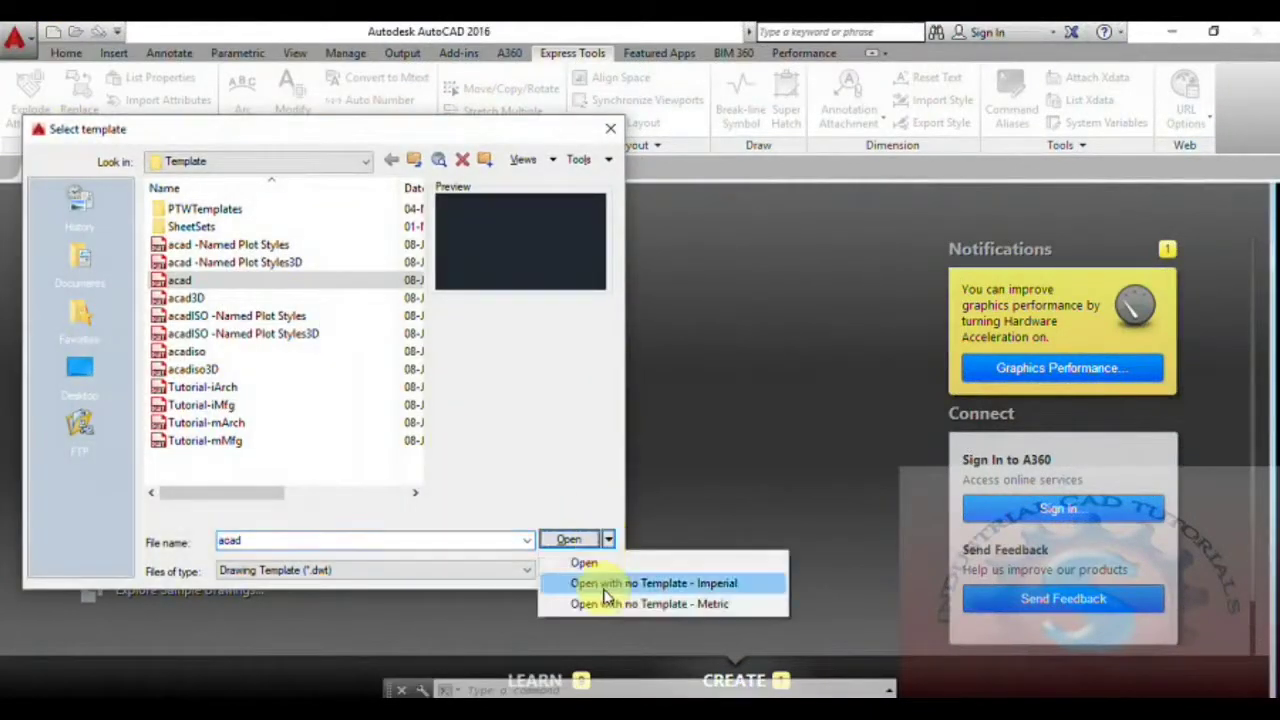
{"action": "left_click", "coordinate": [601, 584]}
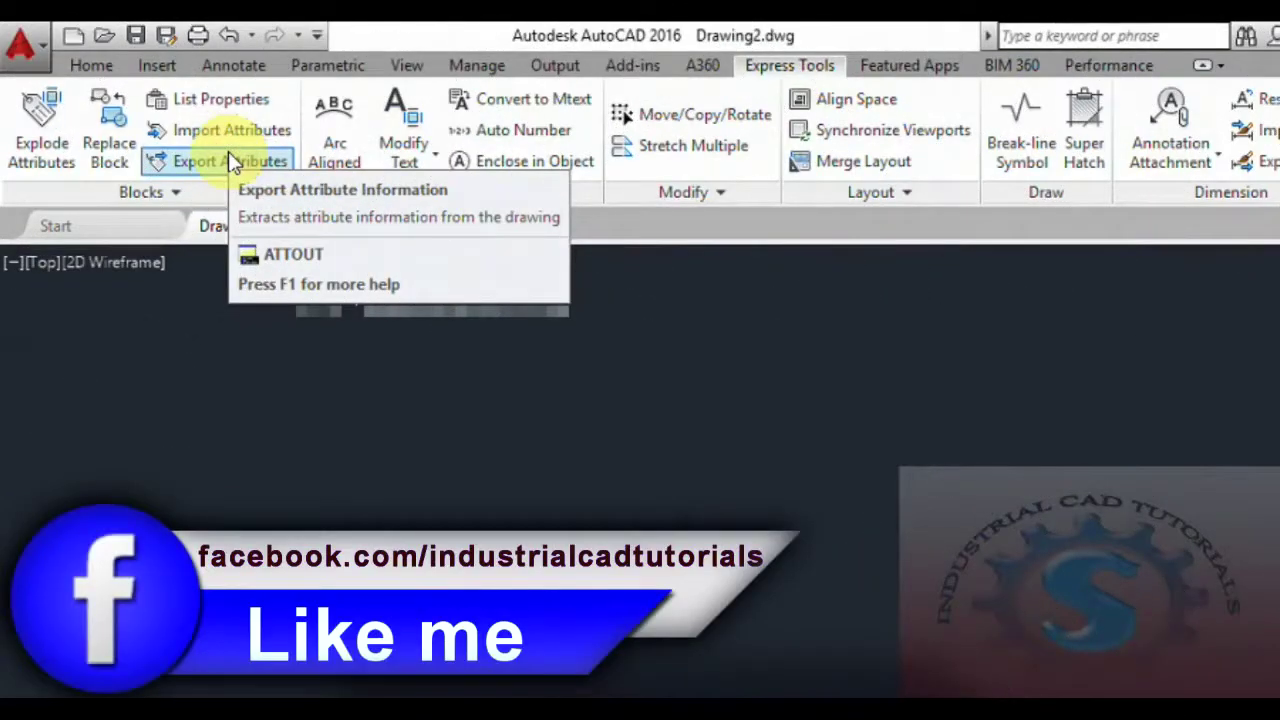
Drag a window on the empty canvas, then bring up the Insert ribbon's block and attribute tools.
{"action": "left_click", "coordinate": [414, 450]}
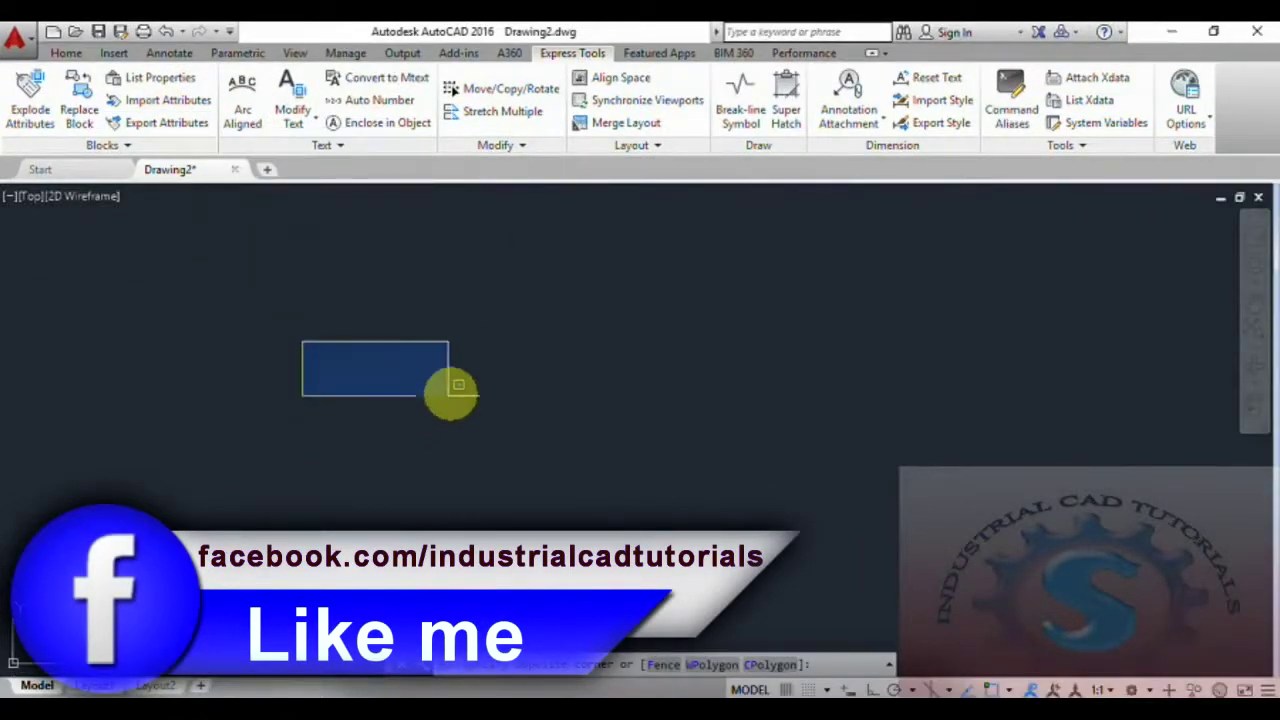
{"action": "left_click", "coordinate": [470, 378]}
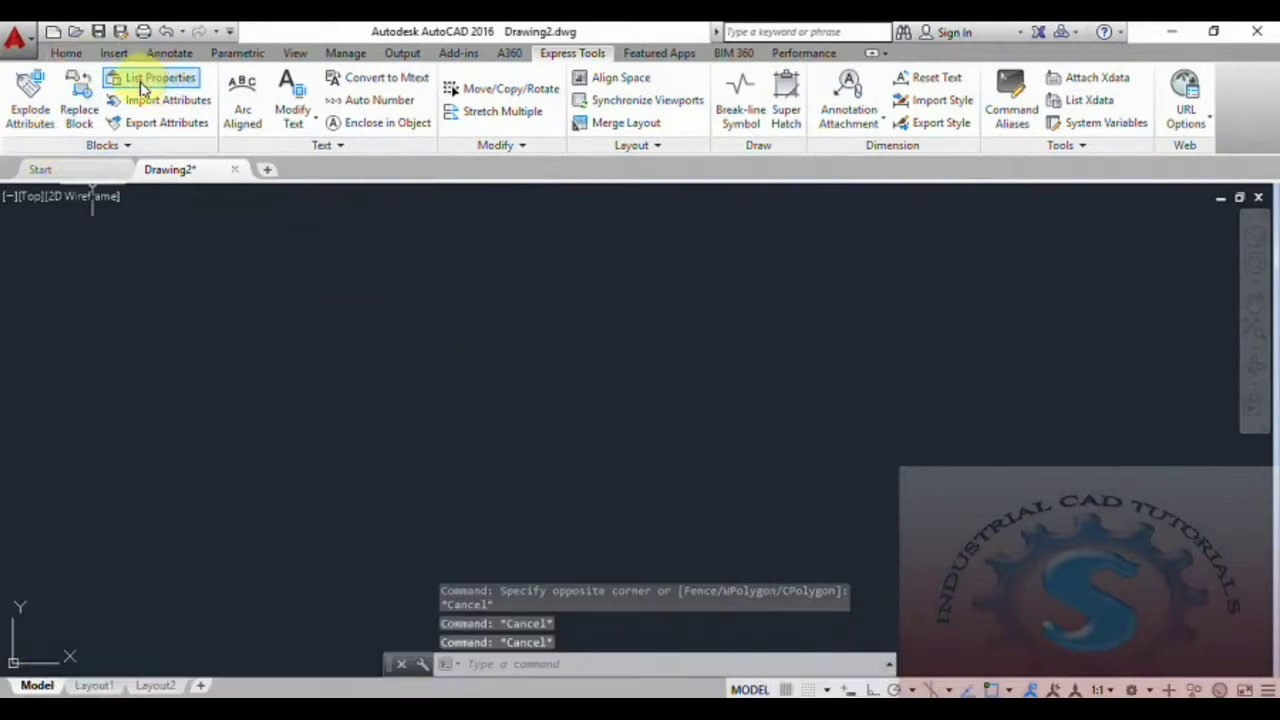
{"action": "left_click", "coordinate": [122, 56]}
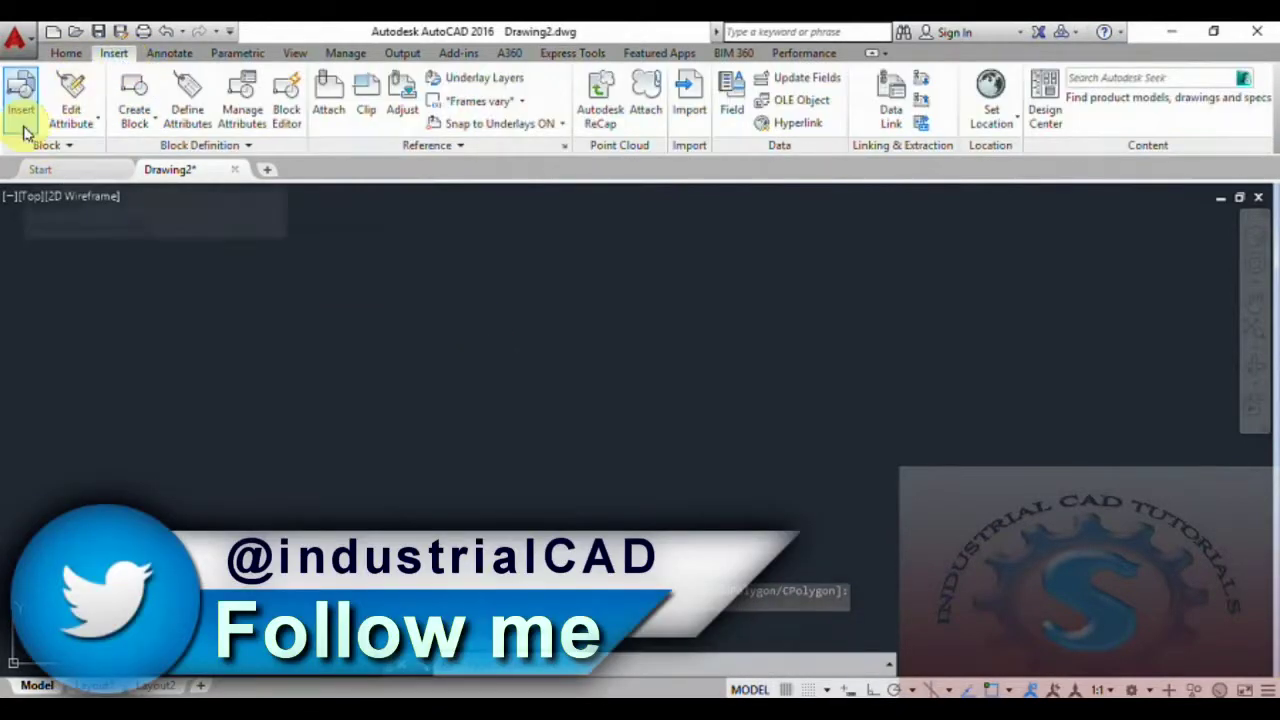
Define an attribute tagged NAME and place it near the middle of the drawing.
{"action": "left_click", "coordinate": [190, 105]}
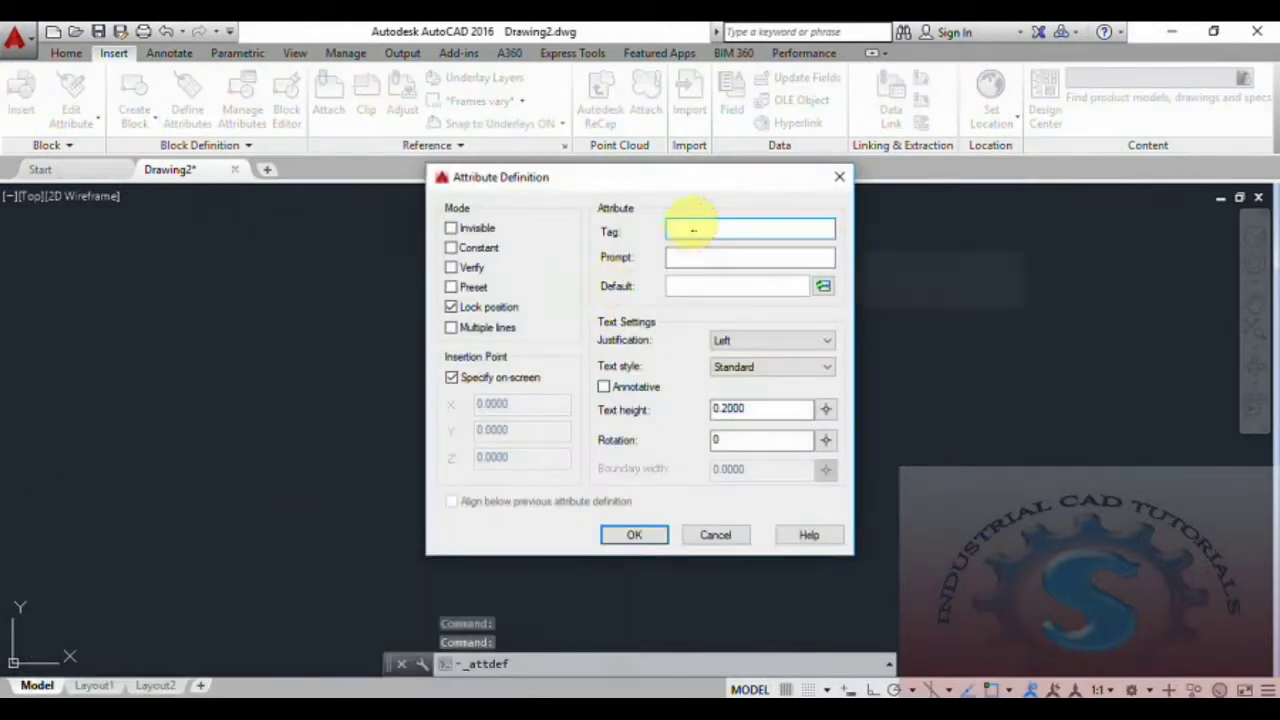
{"action": "type", "text": "NAME"}
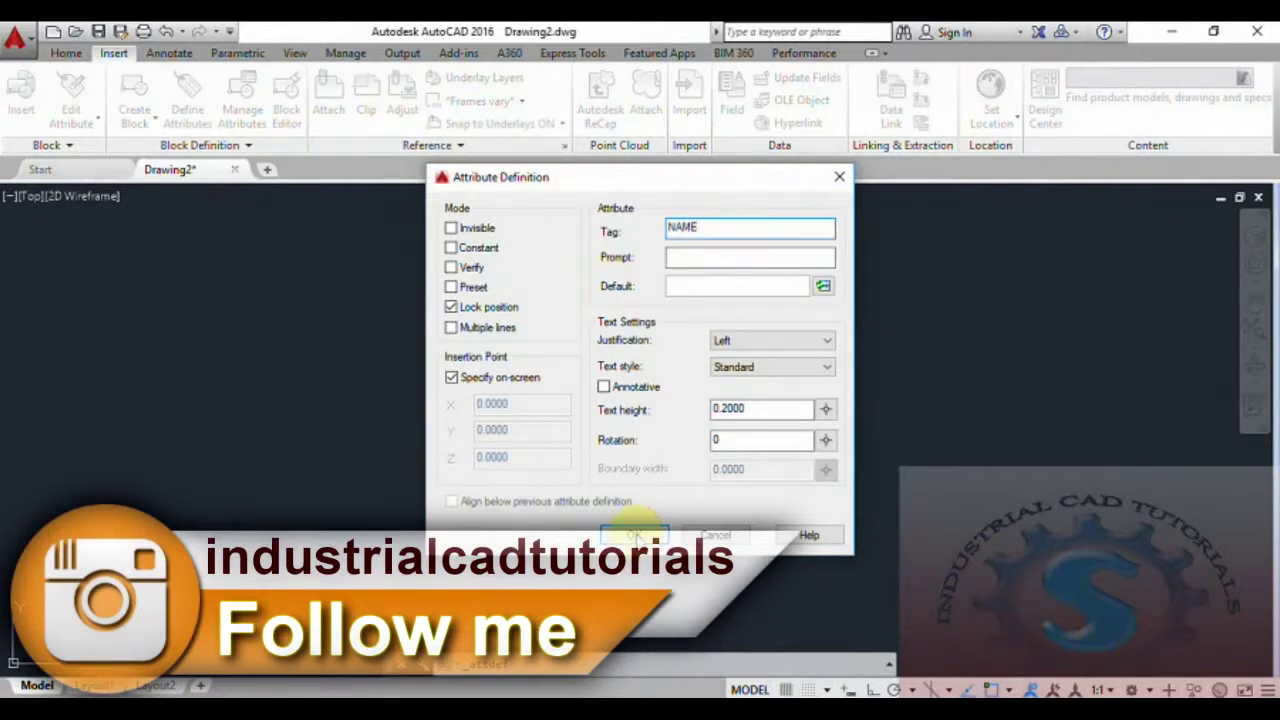
{"action": "left_click", "coordinate": [632, 535]}
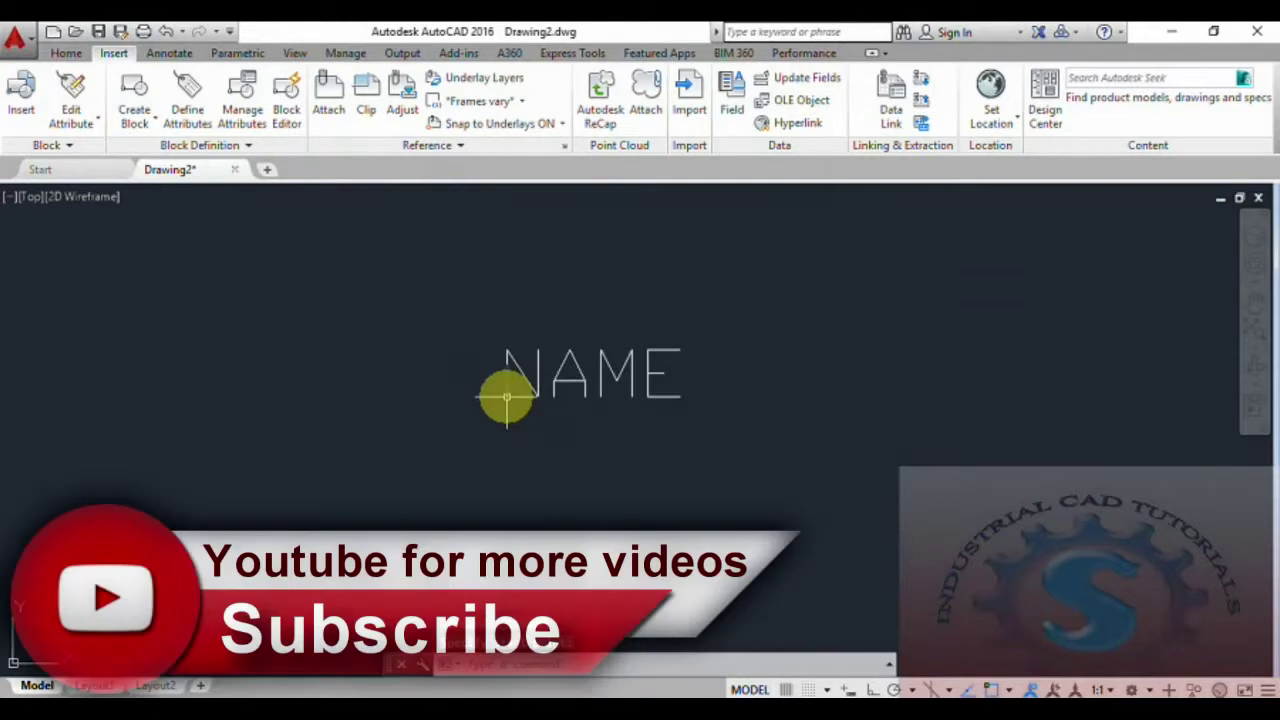
{"action": "left_click", "coordinate": [507, 398]}
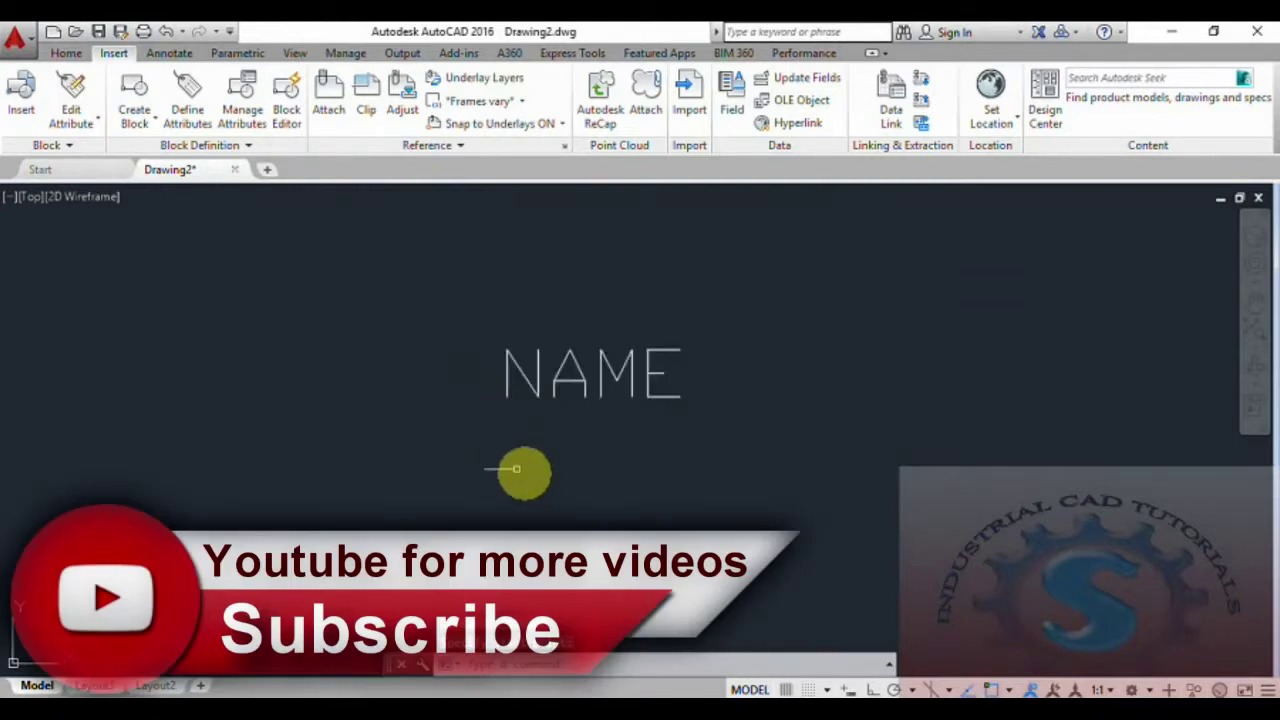
Create block A from the NAME attribute, using the attribute's location as the base point.
{"action": "left_click", "coordinate": [137, 127]}
{"action": "left_click", "coordinate": [160, 168]}
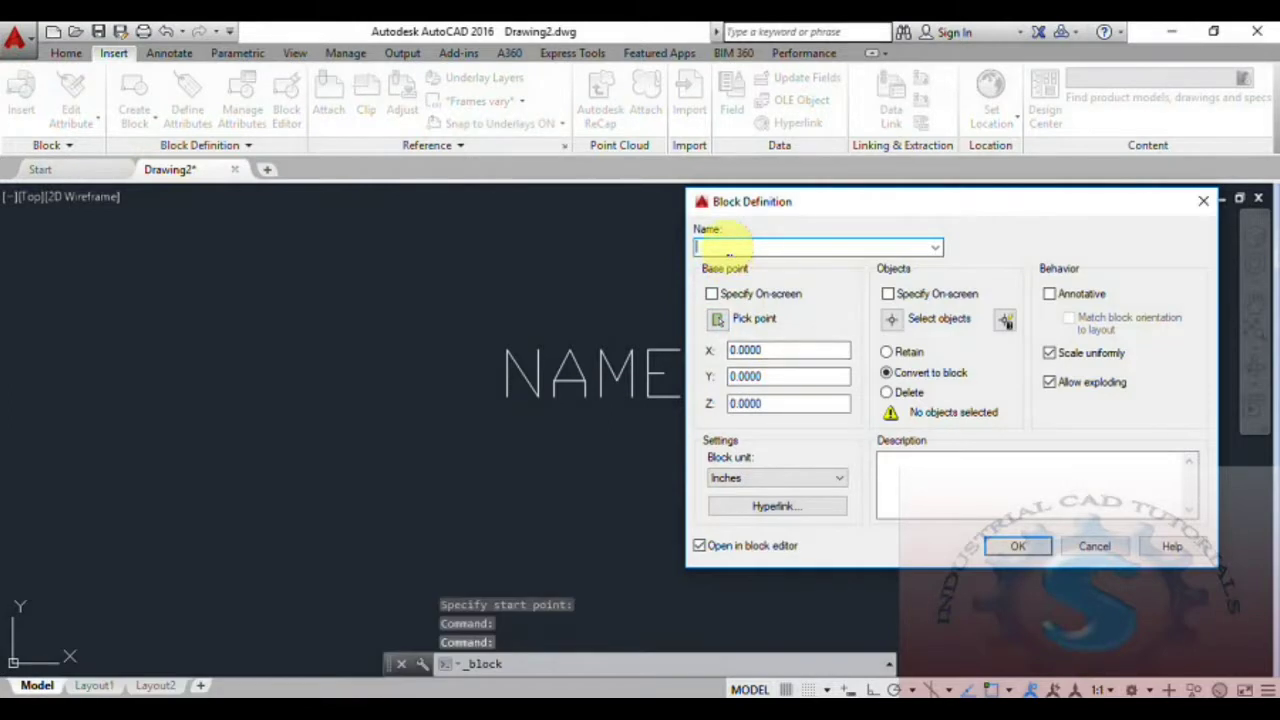
{"action": "left_click", "coordinate": [724, 328]}
{"action": "left_click", "coordinate": [508, 400]}
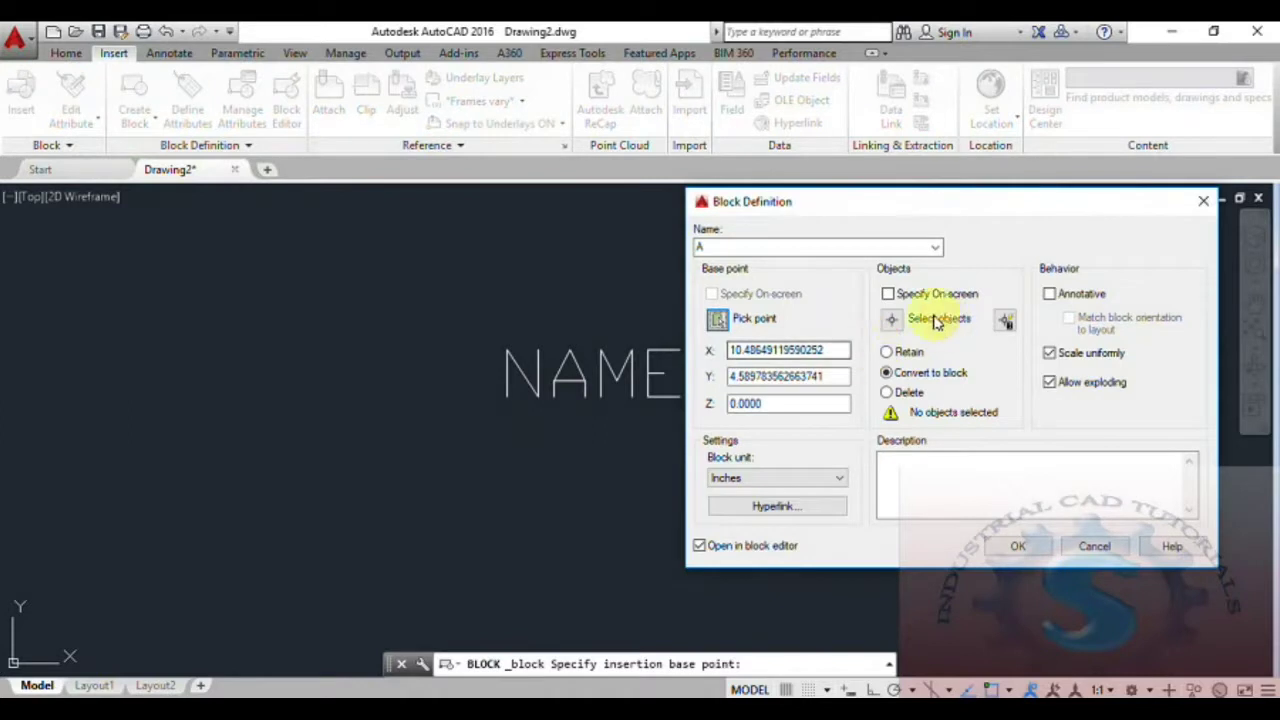
{"action": "left_click", "coordinate": [893, 320]}
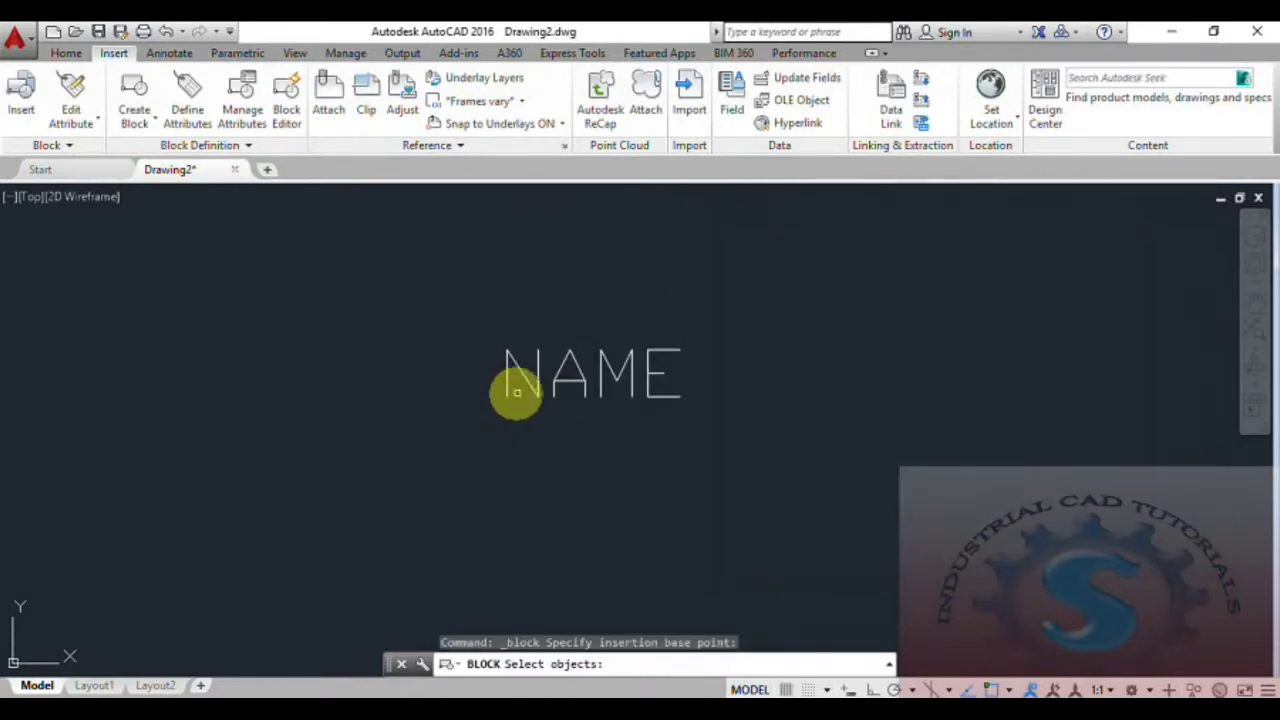
{"action": "left_click", "coordinate": [528, 384]}
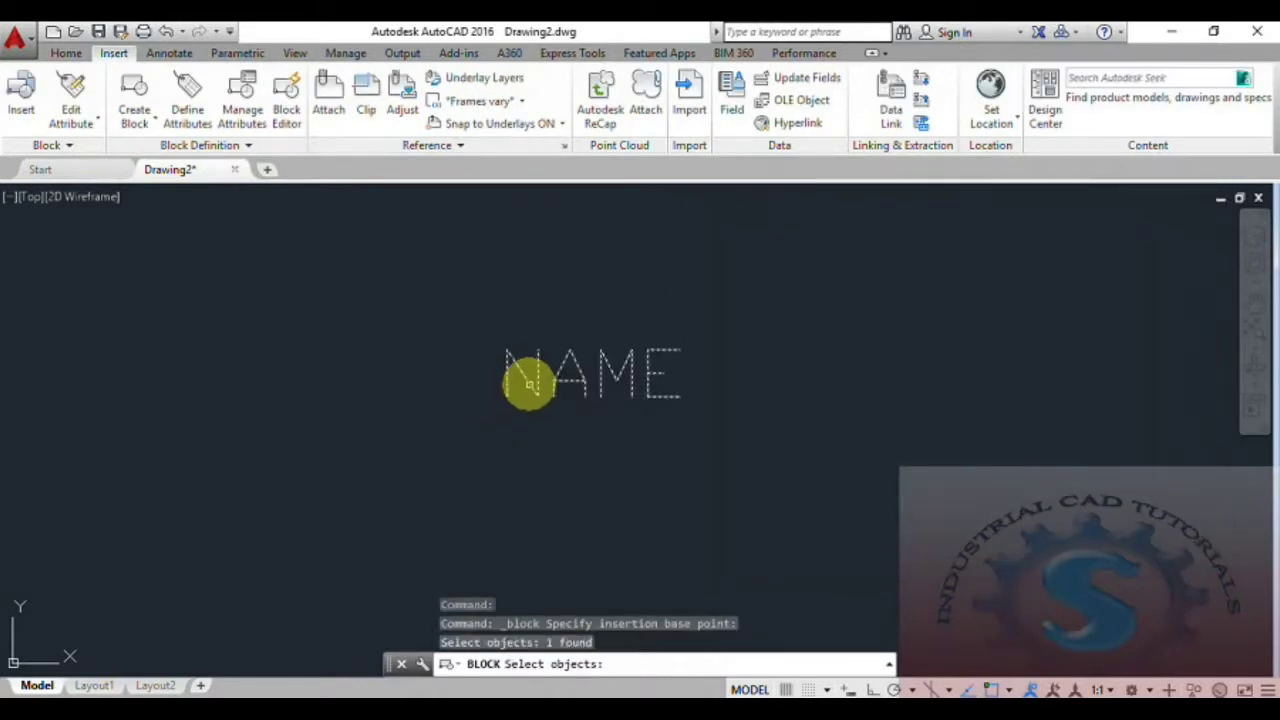
{"action": "key", "text": "Return"}
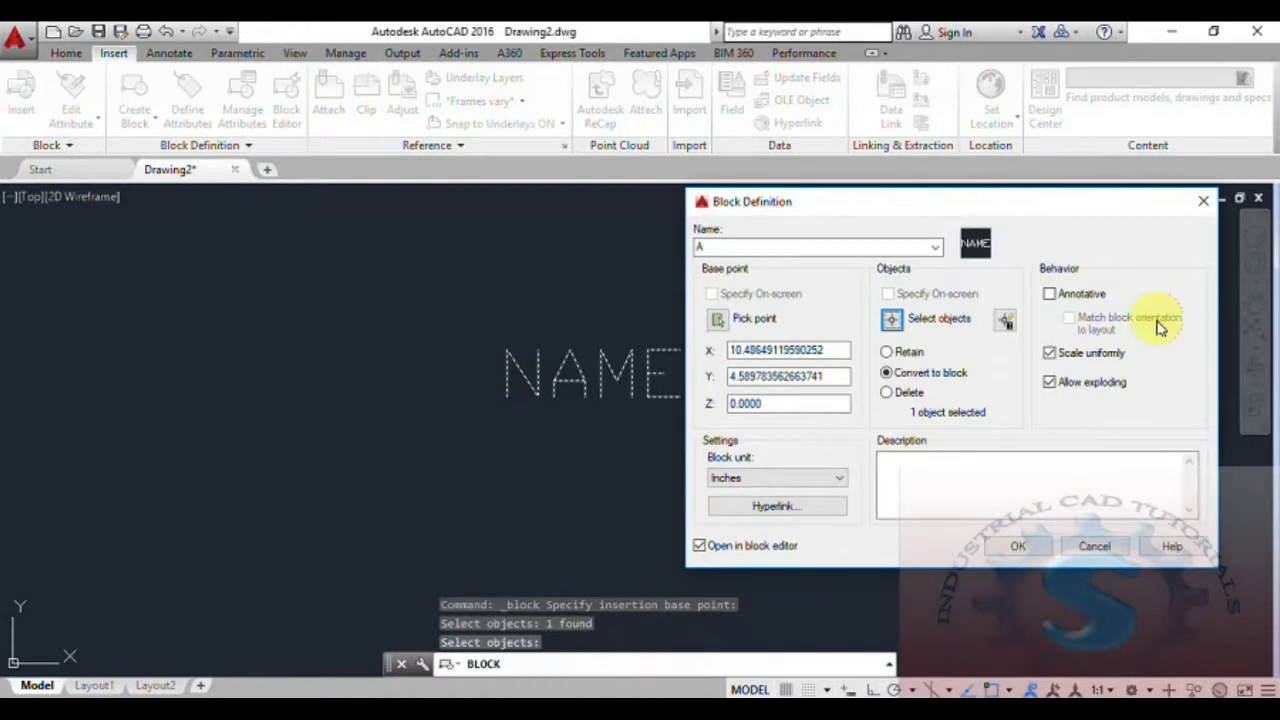
{"action": "left_click", "coordinate": [1016, 540]}
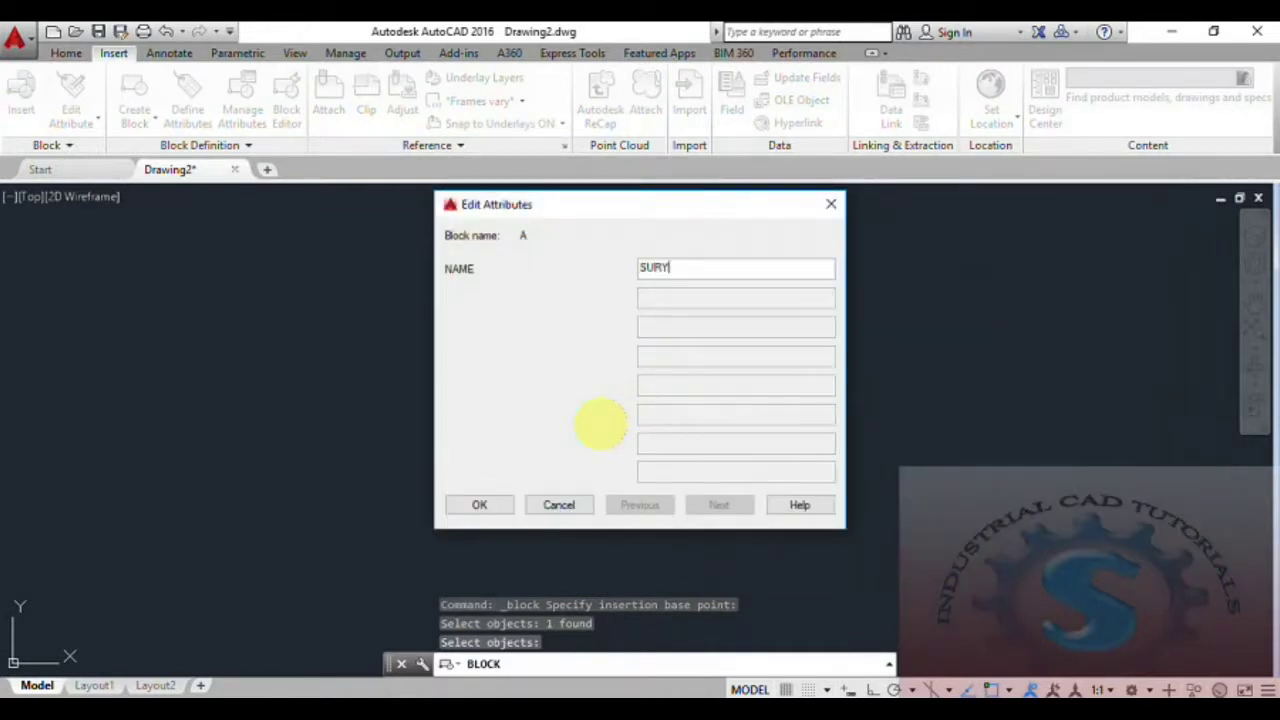
Accept SURYA as block A's name value and frame the text in the view.
{"action": "left_click", "coordinate": [486, 511]}
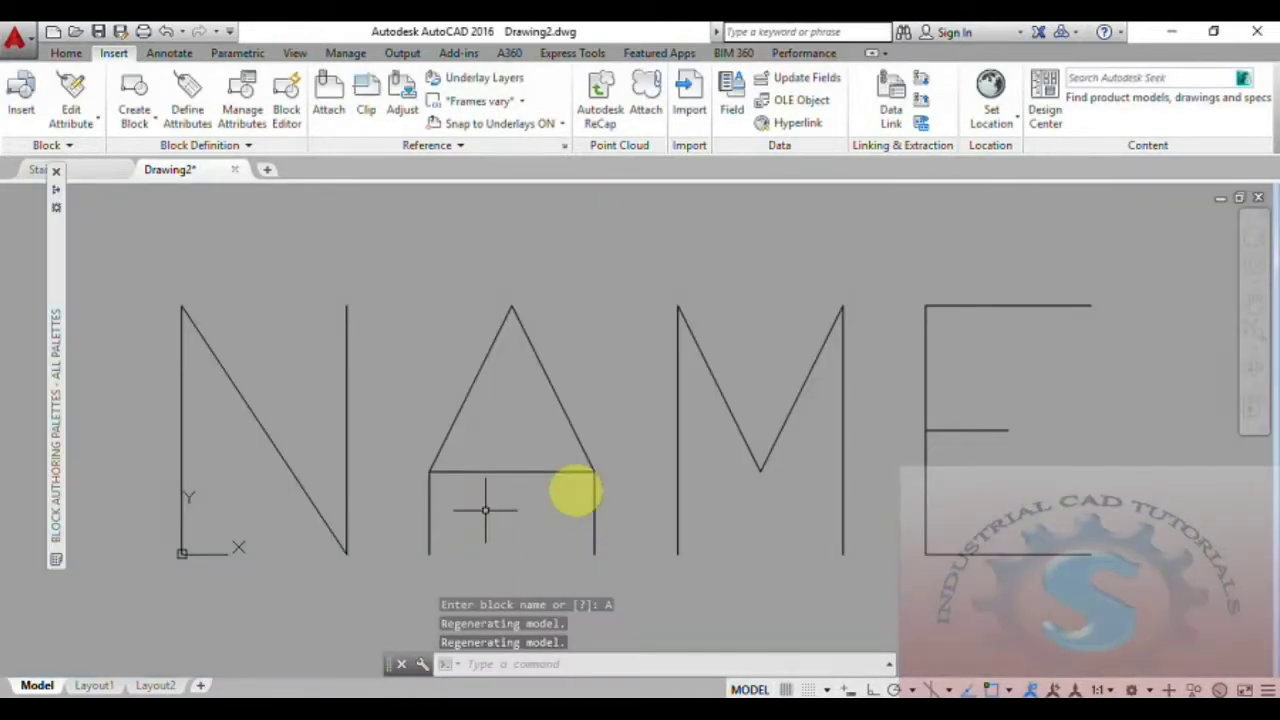
{"action": "left_click", "coordinate": [1250, 100]}
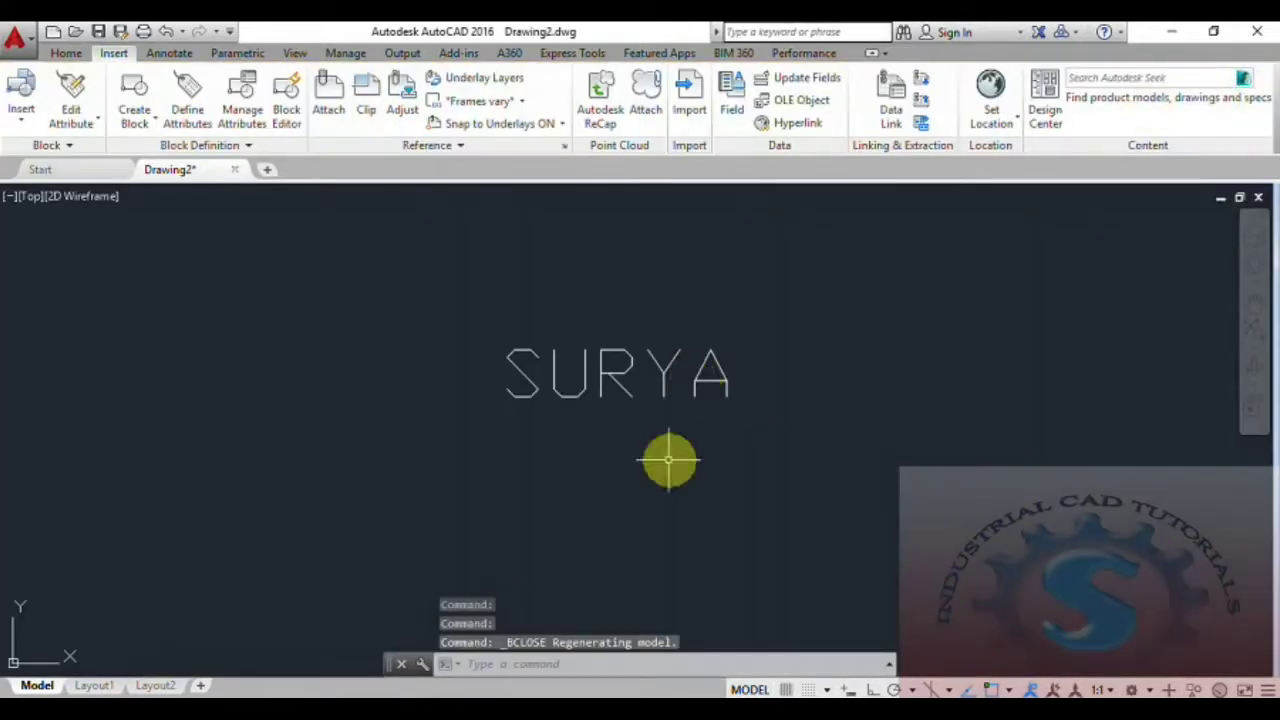
{"action": "scroll", "coordinate": [586, 434], "scroll_direction": "down", "scroll_amount": 3}
{"action": "scroll", "coordinate": [569, 434], "scroll_direction": "up", "scroll_amount": 3}
{"action": "middle_click_drag", "start_coordinate": [569, 434], "coordinate": [693, 410]}
{"action": "scroll", "coordinate": [594, 437], "scroll_direction": "up", "scroll_amount": 2}
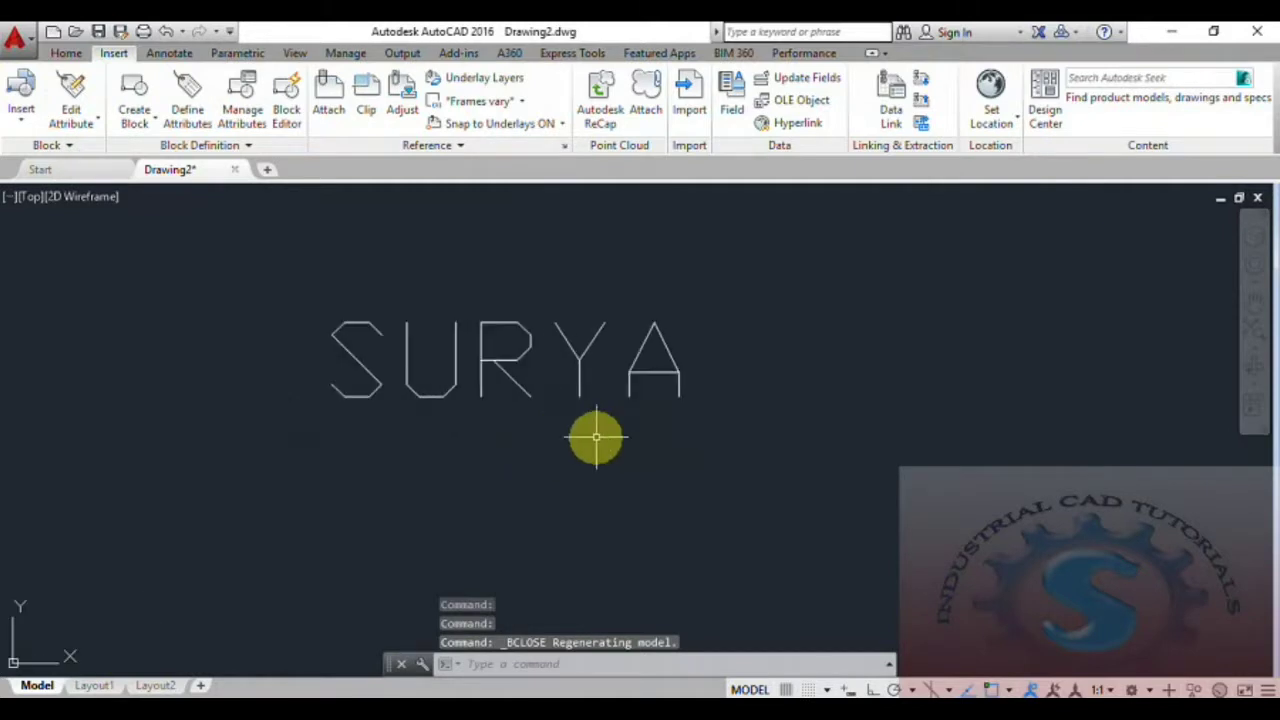
{"action": "mouse_move", "coordinate": [594, 437]}
{"action": "middle_mouse_down"}
{"action": "mouse_move", "coordinate": [640, 486]}
{"action": "mouse_move", "coordinate": [659, 461]}
{"action": "mouse_move", "coordinate": [708, 454]}
{"action": "middle_mouse_up"}
{"action": "scroll", "coordinate": [641, 479], "scroll_direction": "down", "scroll_amount": 3}
{"action": "scroll", "coordinate": [641, 479], "scroll_direction": "up", "scroll_amount": 3}
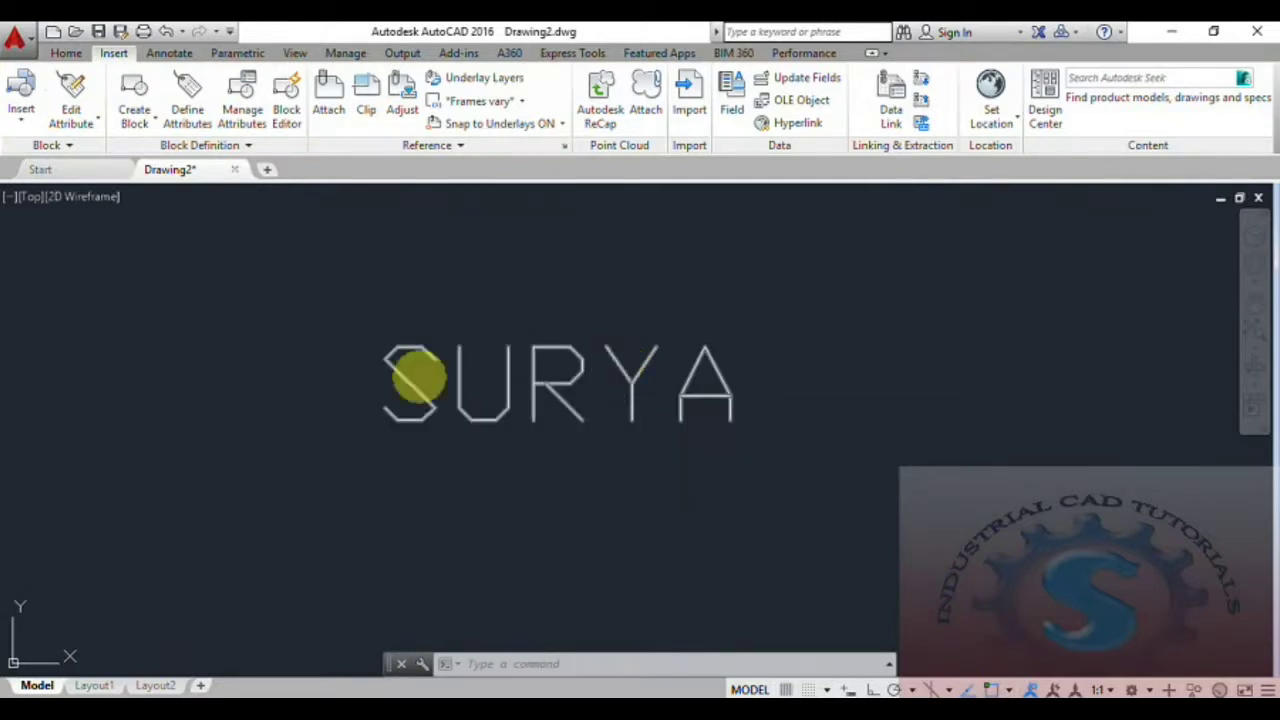
Insert a second copy of block A with the SURYA value below the original.
{"action": "left_click", "coordinate": [24, 116]}
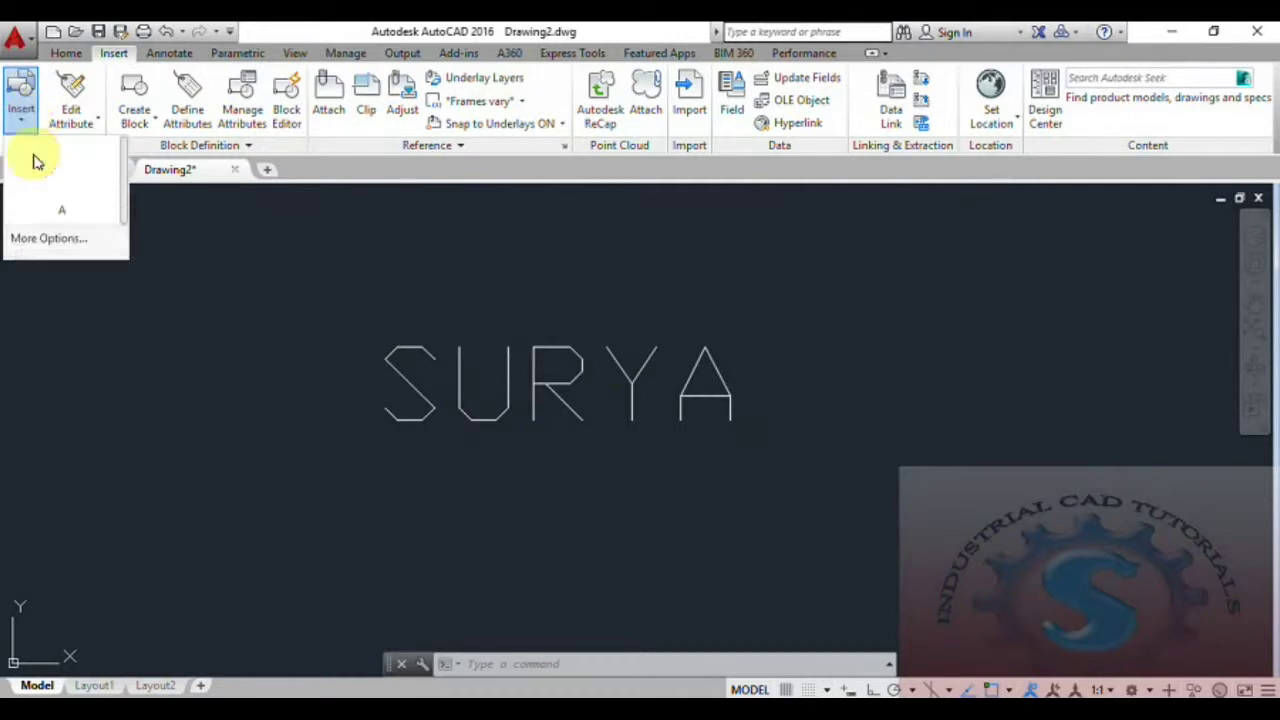
{"action": "left_click", "coordinate": [55, 200]}
{"action": "left_click", "coordinate": [528, 521]}
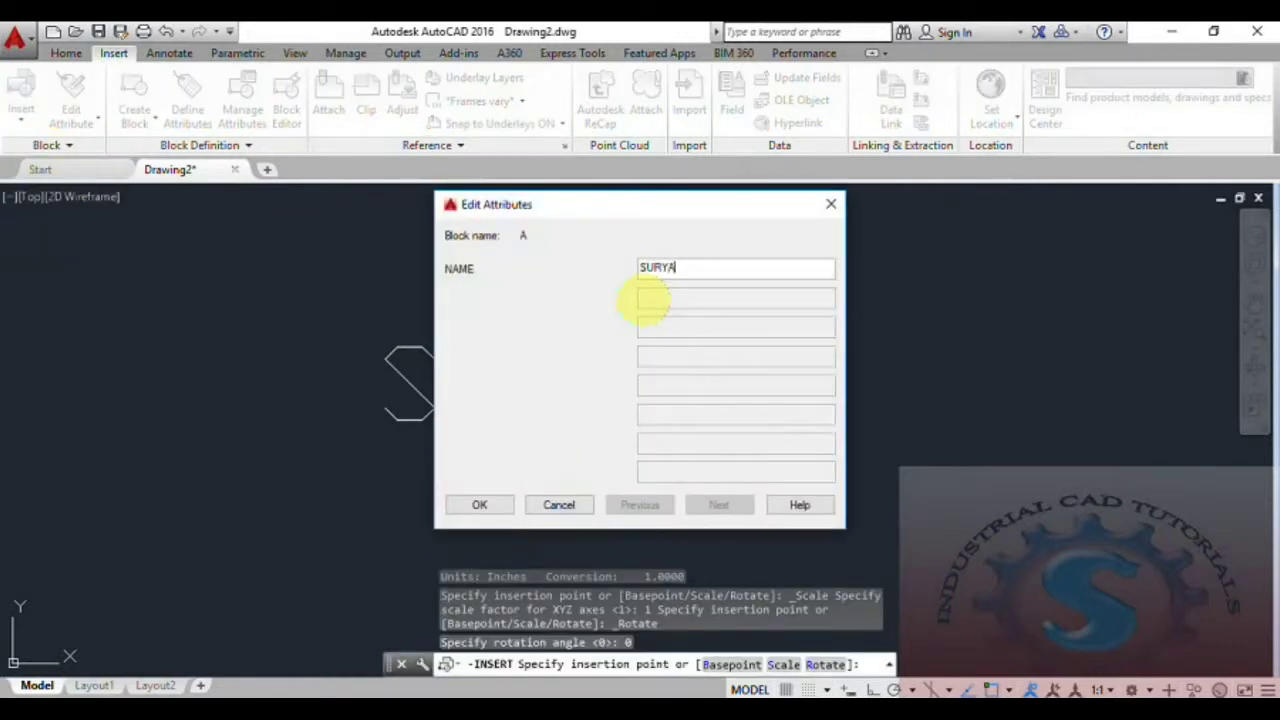
{"action": "left_click", "coordinate": [480, 505]}
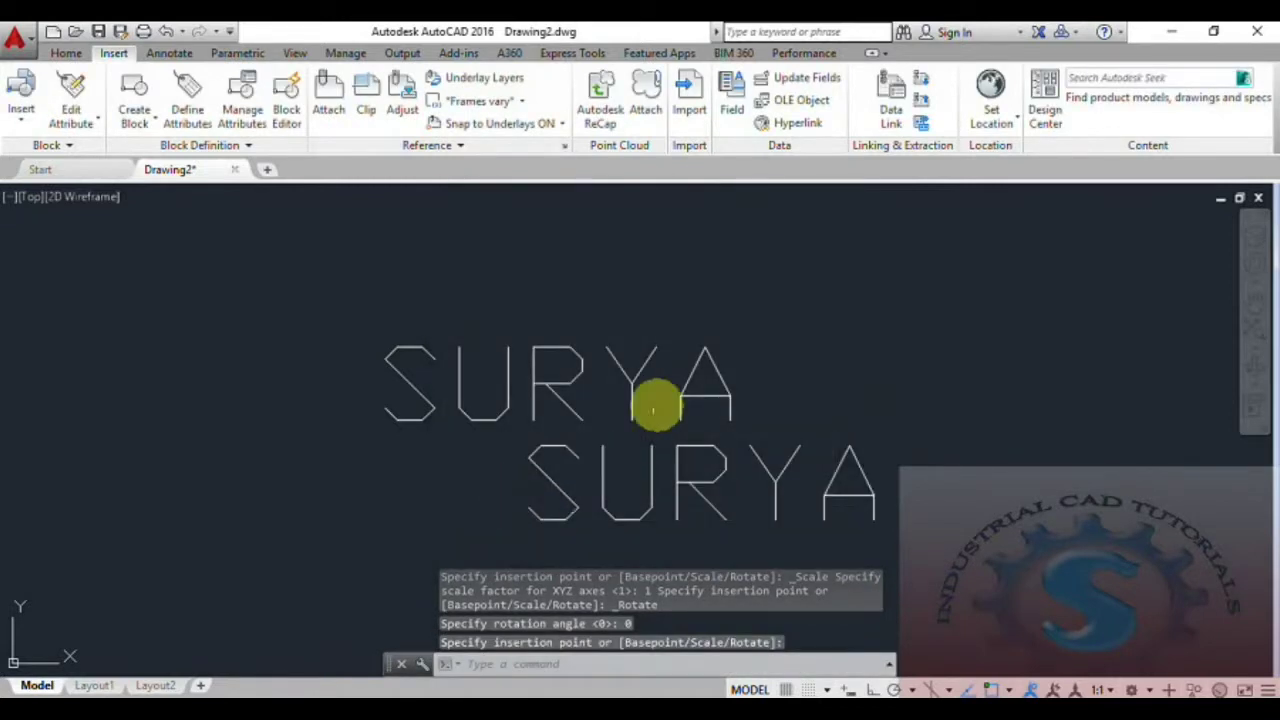
{"action": "scroll", "coordinate": [651, 400], "scroll_direction": "down", "scroll_amount": 2}
{"action": "scroll", "coordinate": [608, 366], "scroll_direction": "up", "scroll_amount": 2}
{"action": "middle_click_drag", "start_coordinate": [651, 408], "coordinate": [508, 483]}
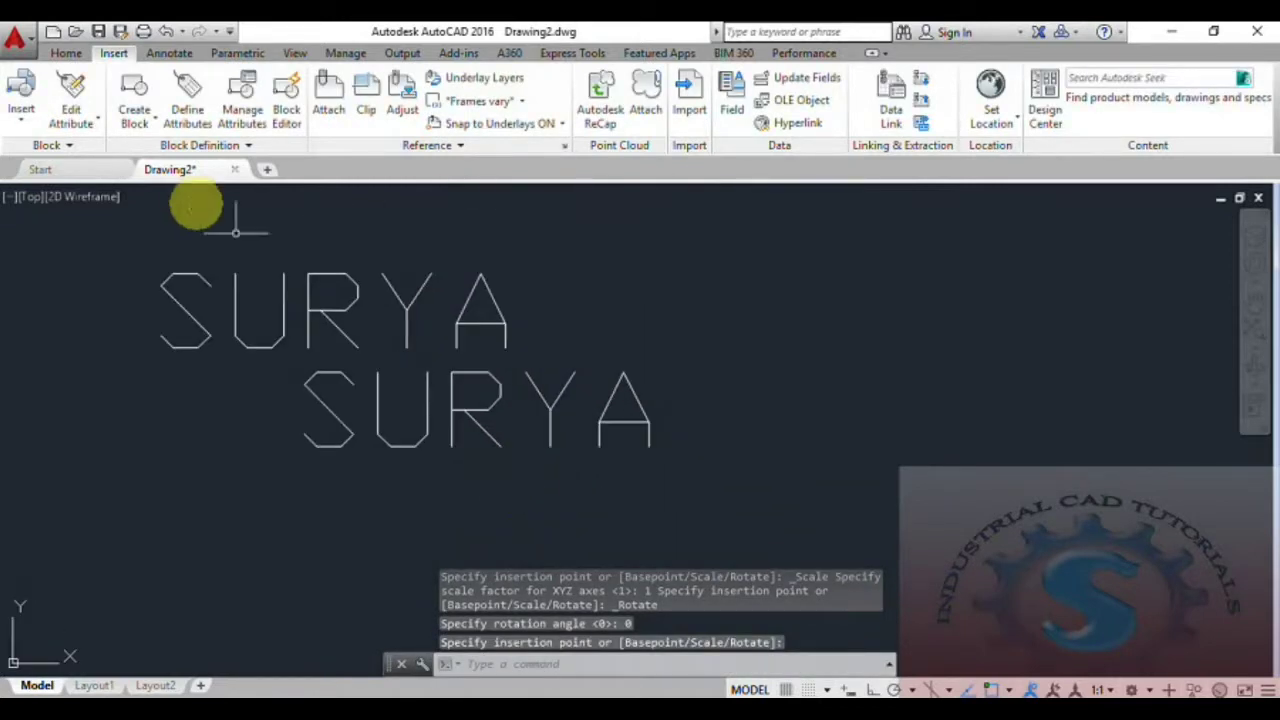
Insert a third SURYA copy of block A further down, then centre all three in view.
{"action": "left_click", "coordinate": [21, 105]}
{"action": "left_click", "coordinate": [55, 195]}
{"action": "left_click", "coordinate": [435, 520]}
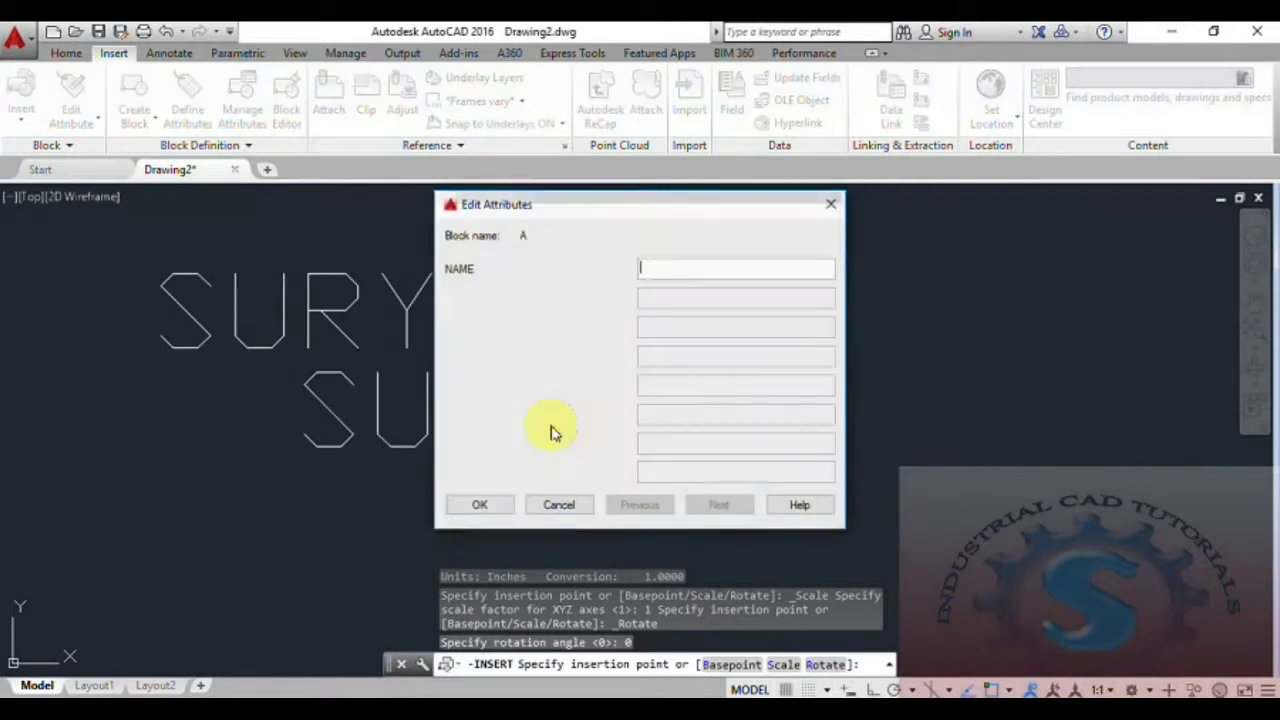
{"action": "left_click", "coordinate": [481, 504]}
{"action": "scroll", "coordinate": [629, 443], "scroll_direction": "down", "scroll_amount": 2}
{"action": "scroll", "coordinate": [609, 357], "scroll_direction": "up", "scroll_amount": 1}
{"action": "middle_click_drag", "start_coordinate": [609, 357], "coordinate": [610, 518]}
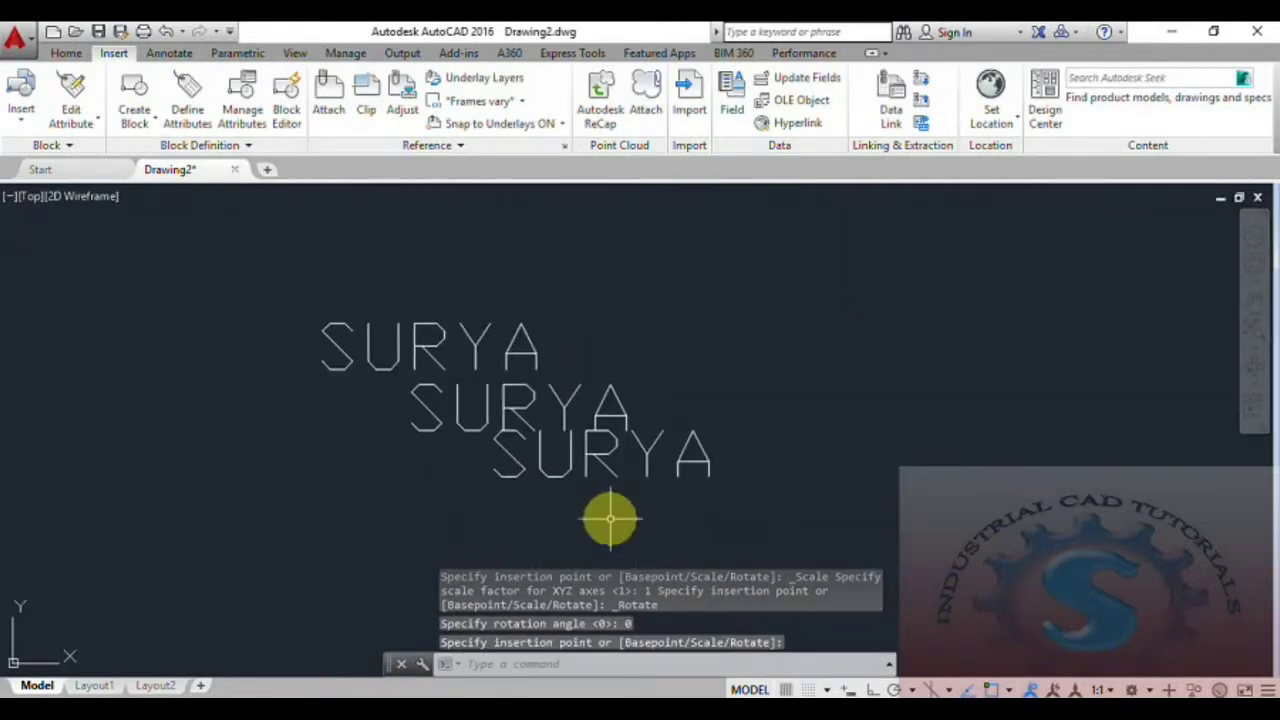
{"action": "scroll", "coordinate": [610, 518], "scroll_direction": "up", "scroll_amount": 1}
{"action": "scroll", "coordinate": [612, 512], "scroll_direction": "down", "scroll_amount": 1}
{"action": "scroll", "coordinate": [609, 510], "scroll_direction": "up", "scroll_amount": 2}
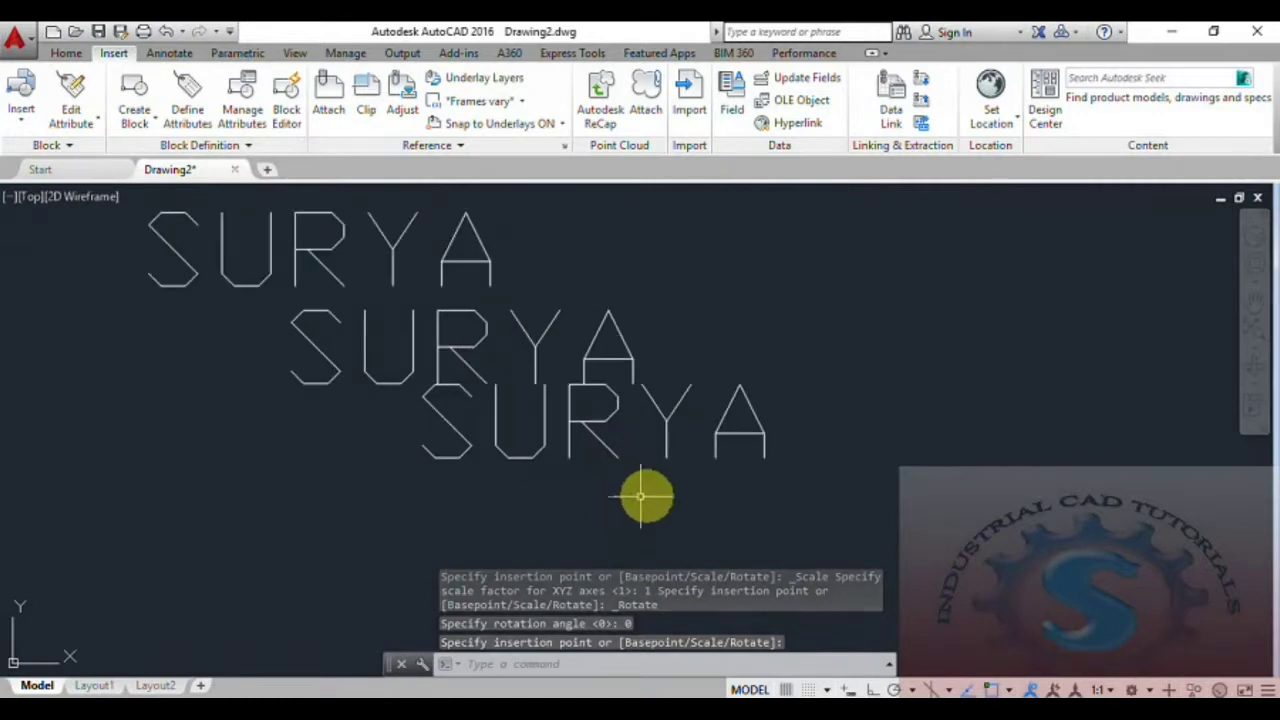
{"action": "scroll", "coordinate": [640, 495], "scroll_direction": "down", "scroll_amount": 3}
{"action": "mouse_move", "coordinate": [666, 494]}
{"action": "middle_mouse_down"}
{"action": "mouse_move", "coordinate": [606, 489]}
{"action": "mouse_move", "coordinate": [595, 537]}
{"action": "mouse_move", "coordinate": [600, 497]}
{"action": "middle_mouse_up"}
{"action": "scroll", "coordinate": [606, 489], "scroll_direction": "up", "scroll_amount": 2}
Cancel a stray MOVE, then review each SURYA block's attributes without changing them.
{"action": "type", "text": "m"}
{"action": "key", "text": "Return"}
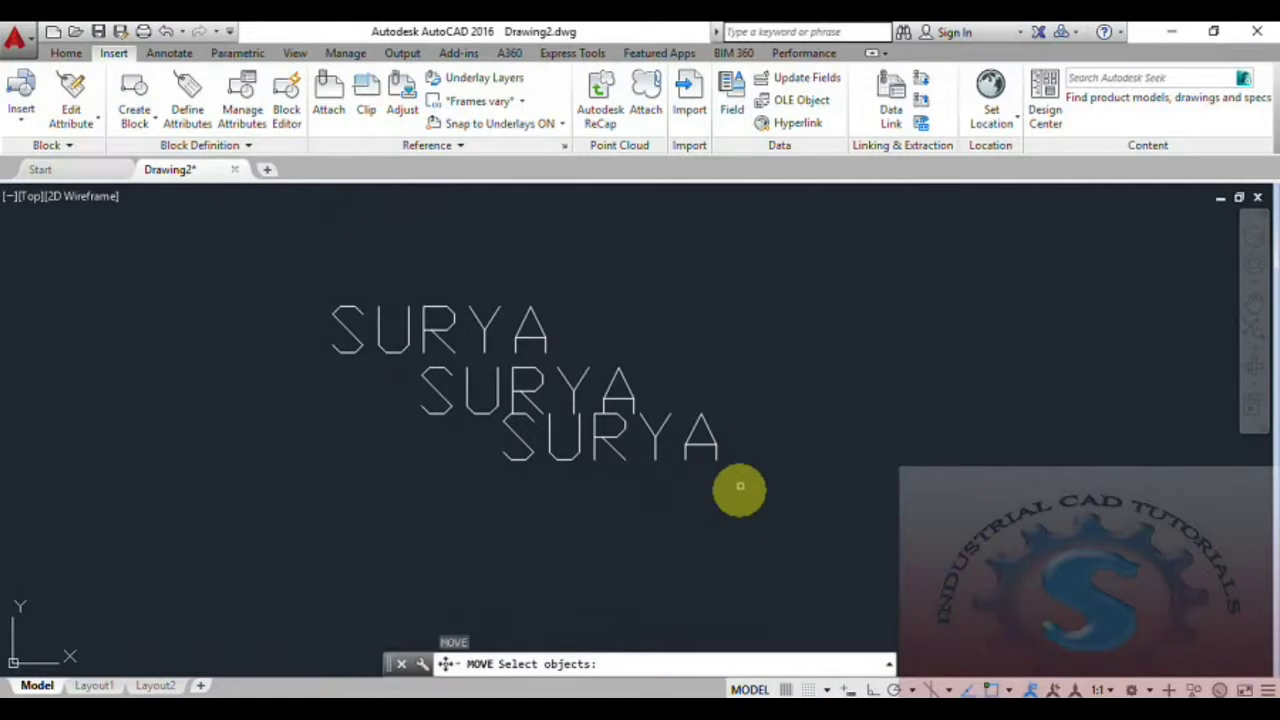
{"action": "key", "text": "Escape"}
{"action": "left_click", "coordinate": [440, 320]}
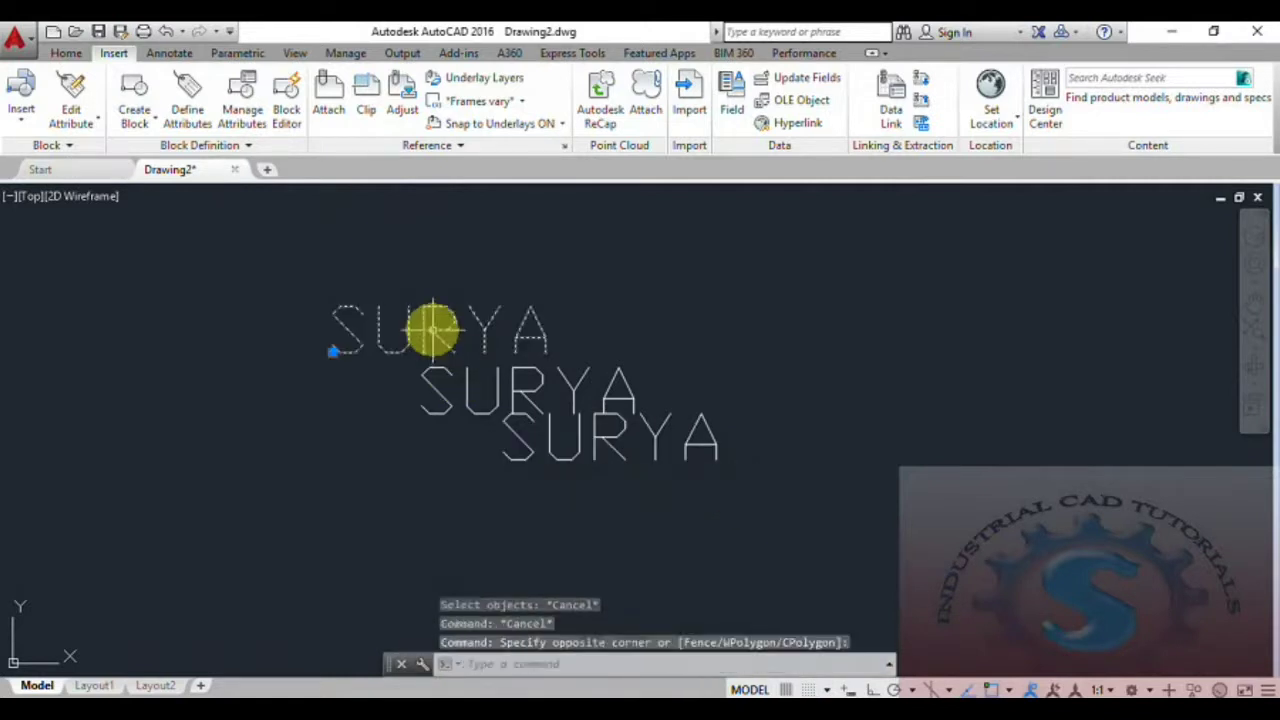
{"action": "left_click", "coordinate": [432, 328]}
{"action": "left_click", "coordinate": [586, 214]}
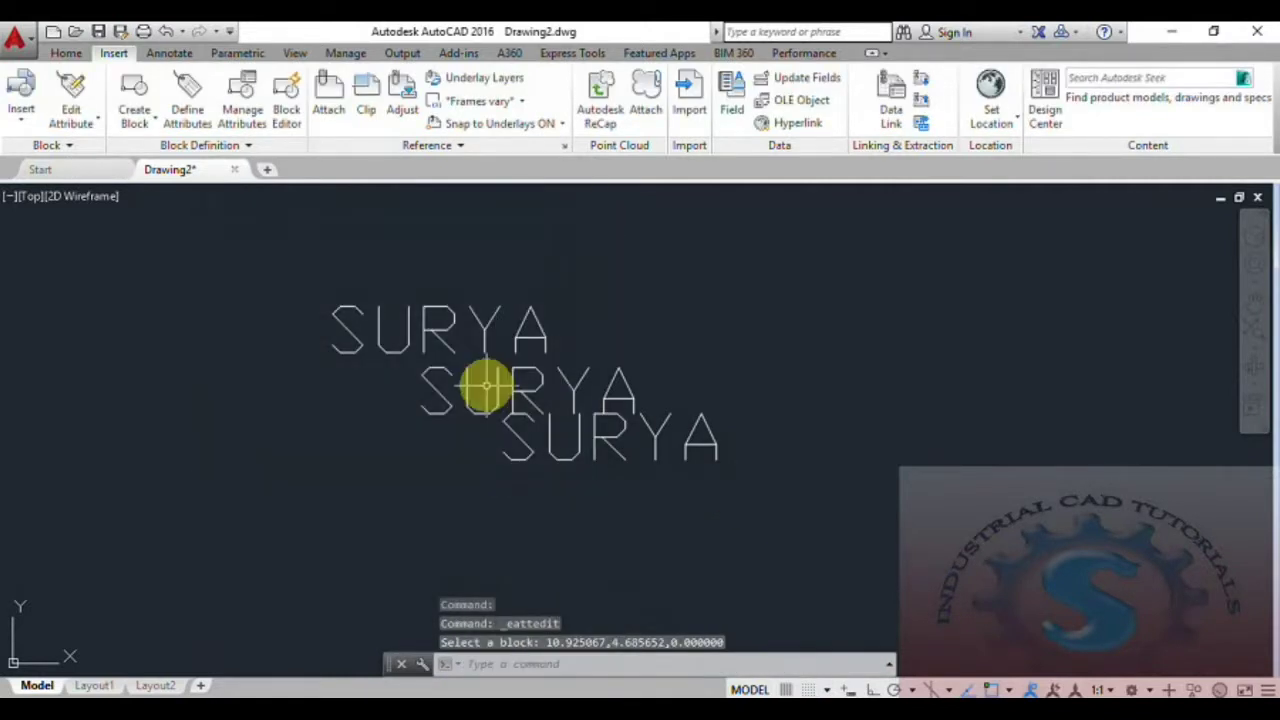
{"action": "double_click", "coordinate": [497, 381]}
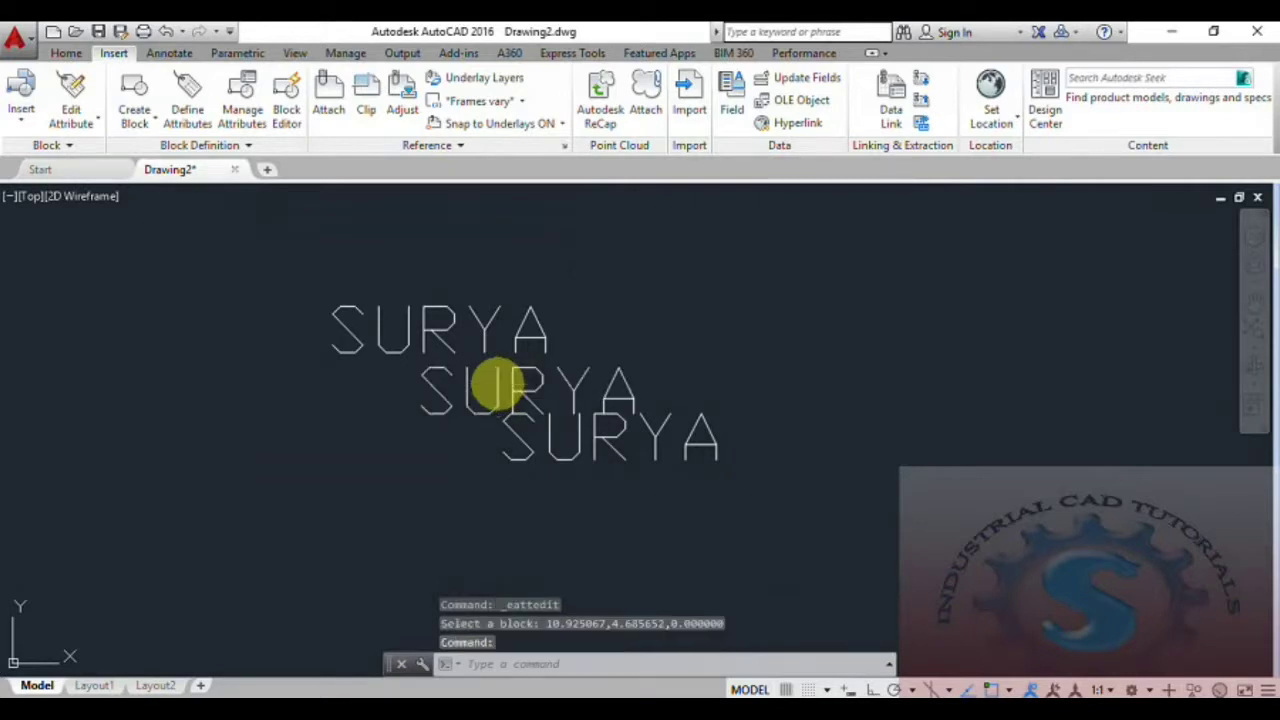
{"action": "left_click", "coordinate": [584, 220]}
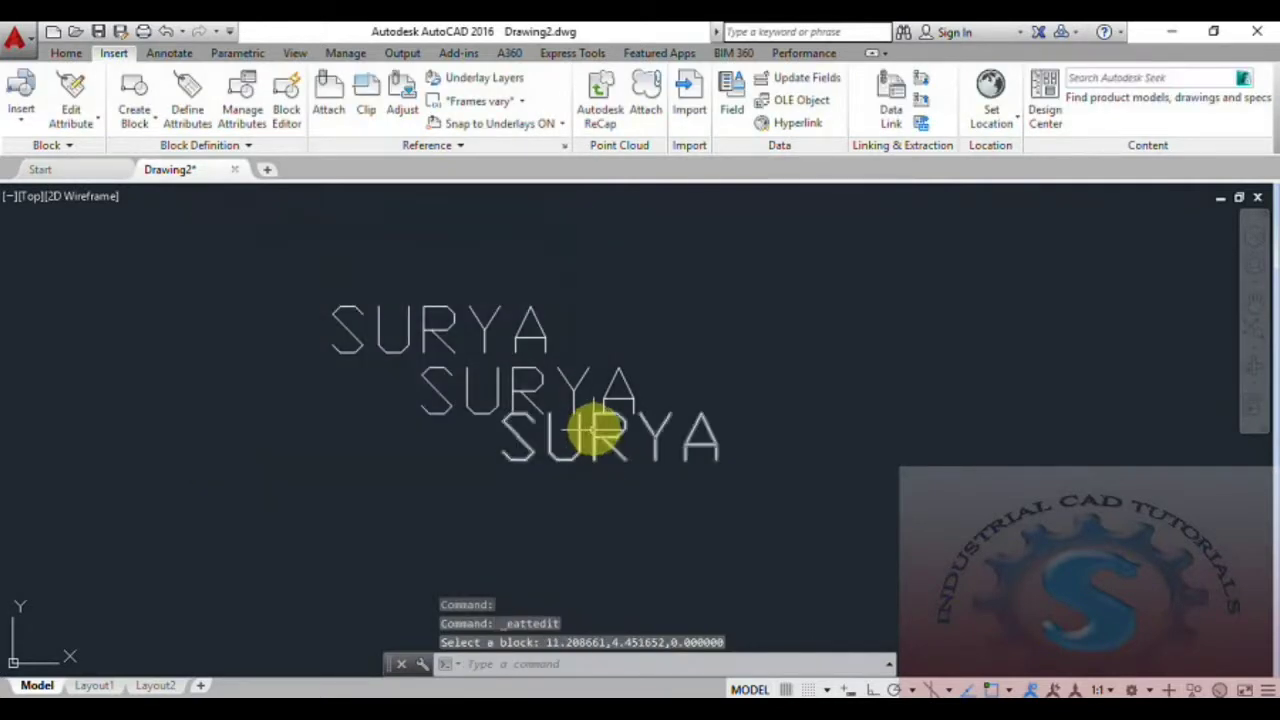
{"action": "double_click", "coordinate": [588, 429]}
{"action": "left_click", "coordinate": [586, 216]}
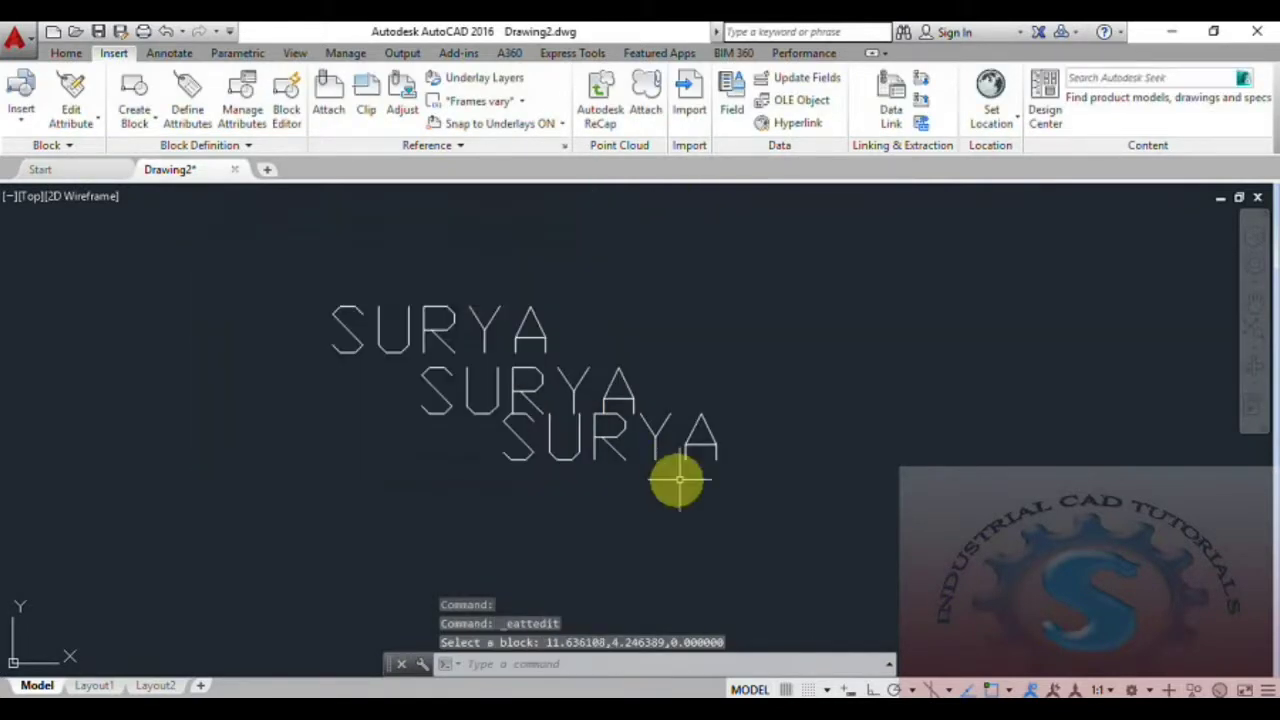
Window-select the lowest SURYA block to erase it.
{"action": "scroll", "coordinate": [549, 409], "scroll_direction": "up", "scroll_amount": 3}
{"action": "scroll", "coordinate": [709, 517], "scroll_direction": "down", "scroll_amount": 3}
{"action": "scroll", "coordinate": [715, 517], "scroll_direction": "up", "scroll_amount": 3}
{"action": "left_click", "coordinate": [713, 516]}
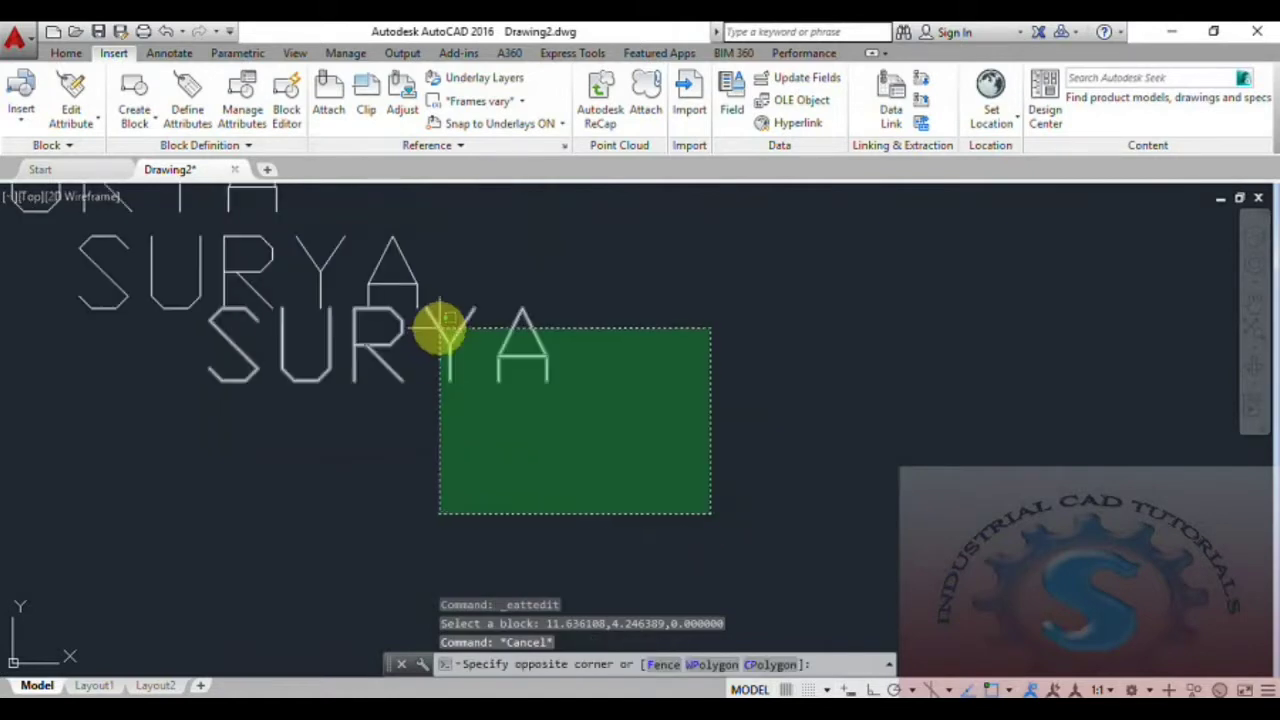
{"action": "key", "text": "Escape"}
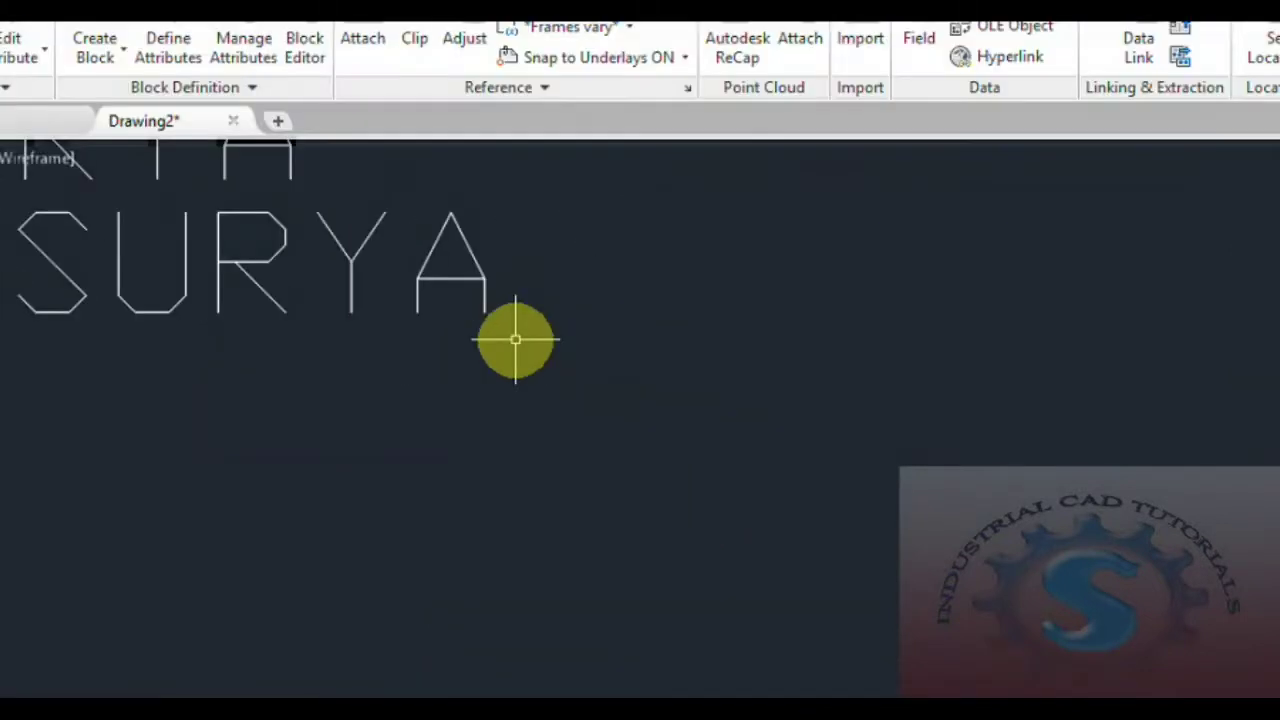
Crossing-select the lower SURYA block and delete it, leaving one SURYA block.
{"action": "scroll", "coordinate": [470, 365], "scroll_direction": "down", "scroll_amount": 3}
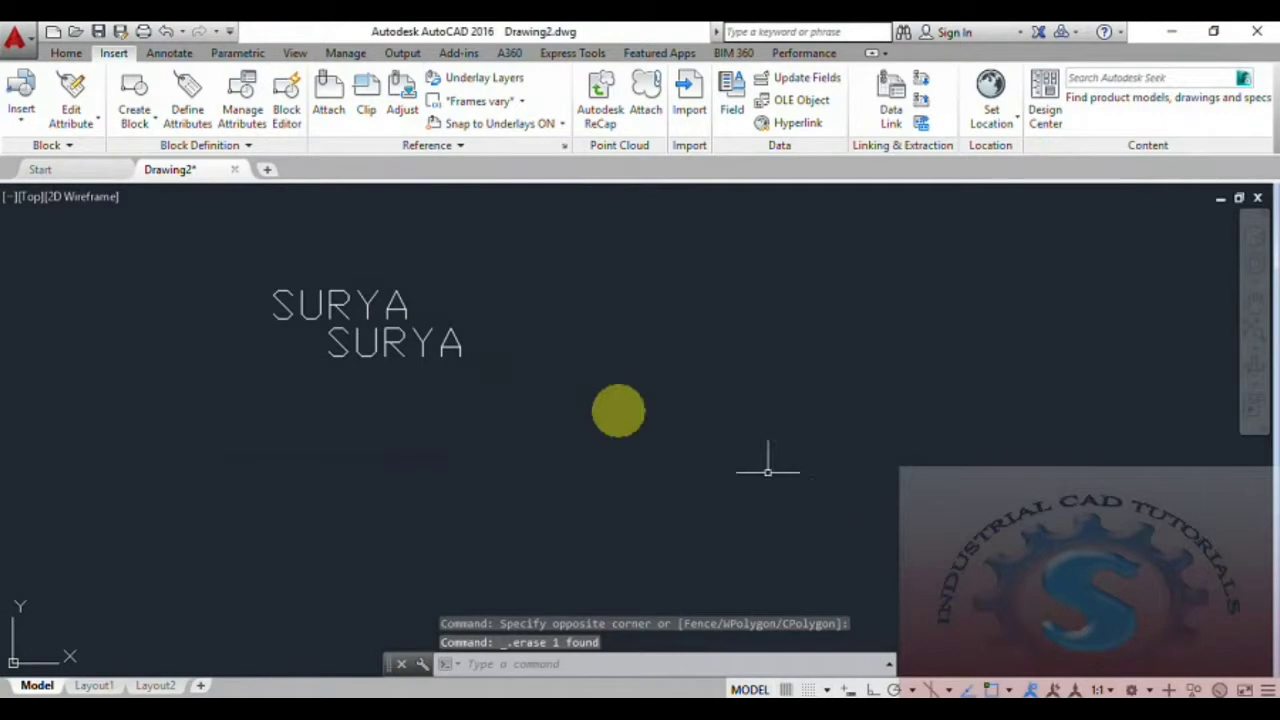
{"action": "scroll", "coordinate": [630, 470], "scroll_direction": "up", "scroll_amount": 4}
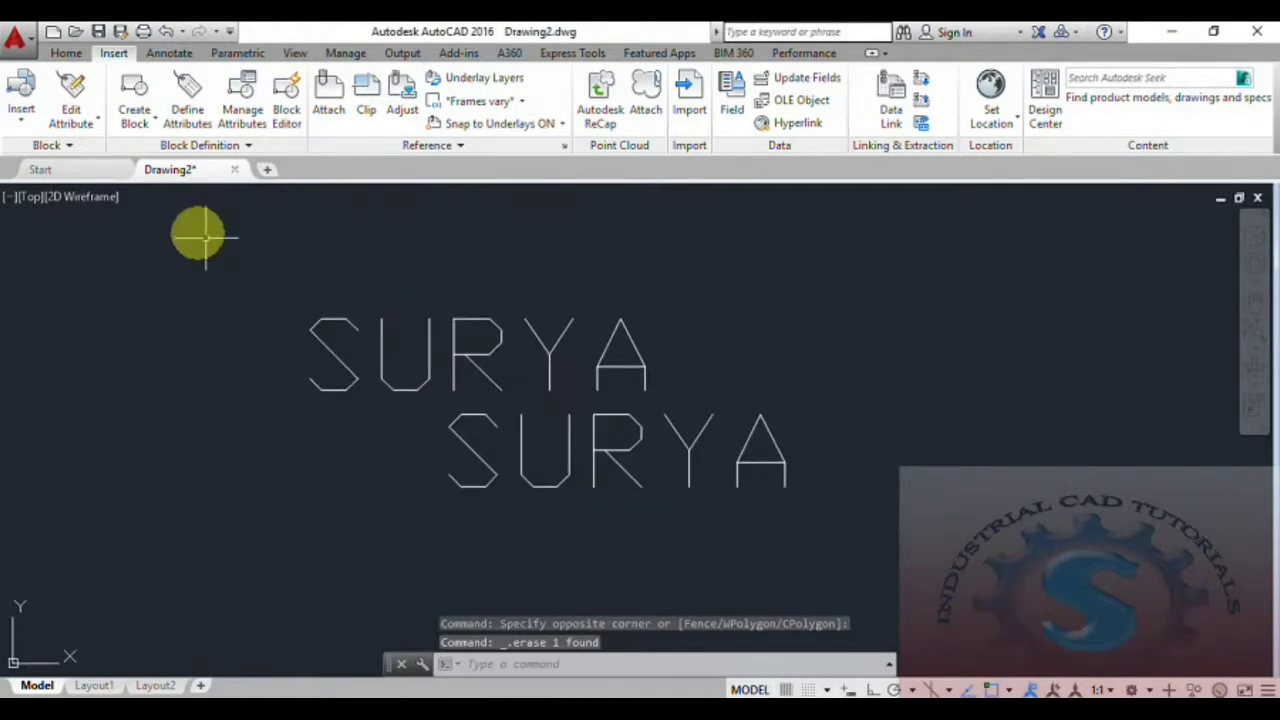
{"action": "left_click", "coordinate": [578, 53]}
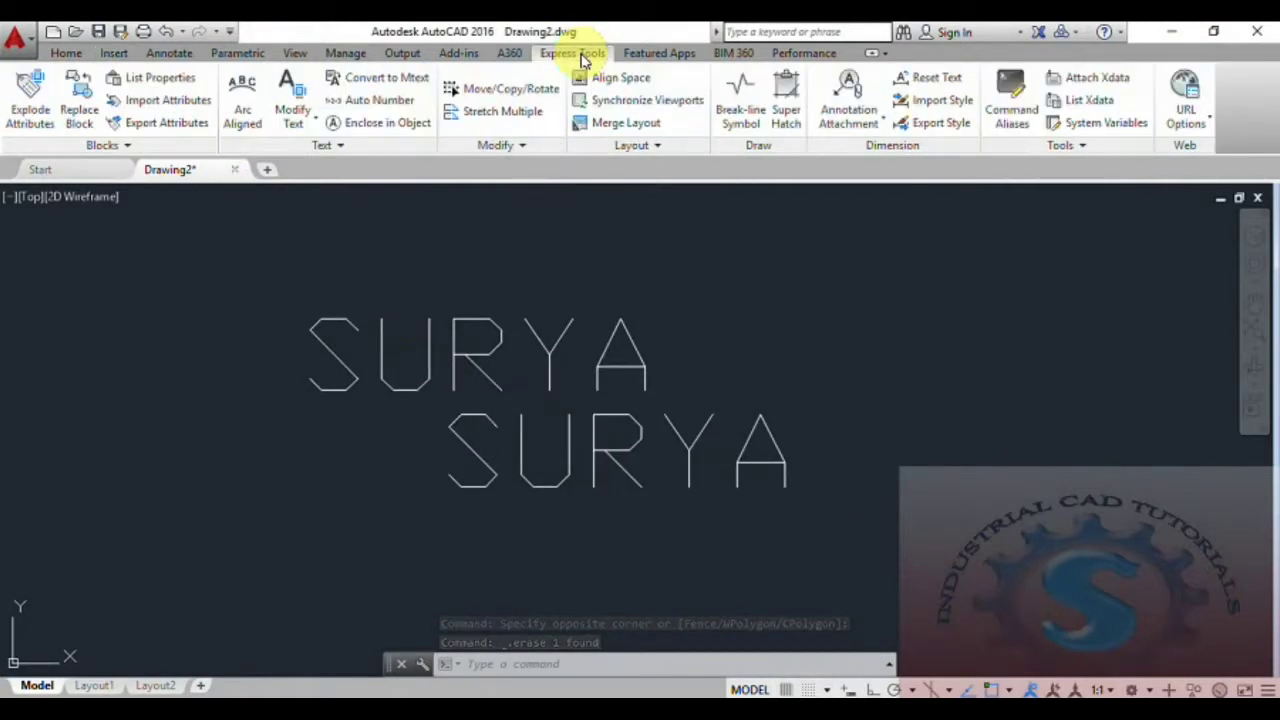
{"action": "left_click", "coordinate": [820, 491]}
{"action": "left_click", "coordinate": [548, 457]}
{"action": "key", "text": "Delete"}
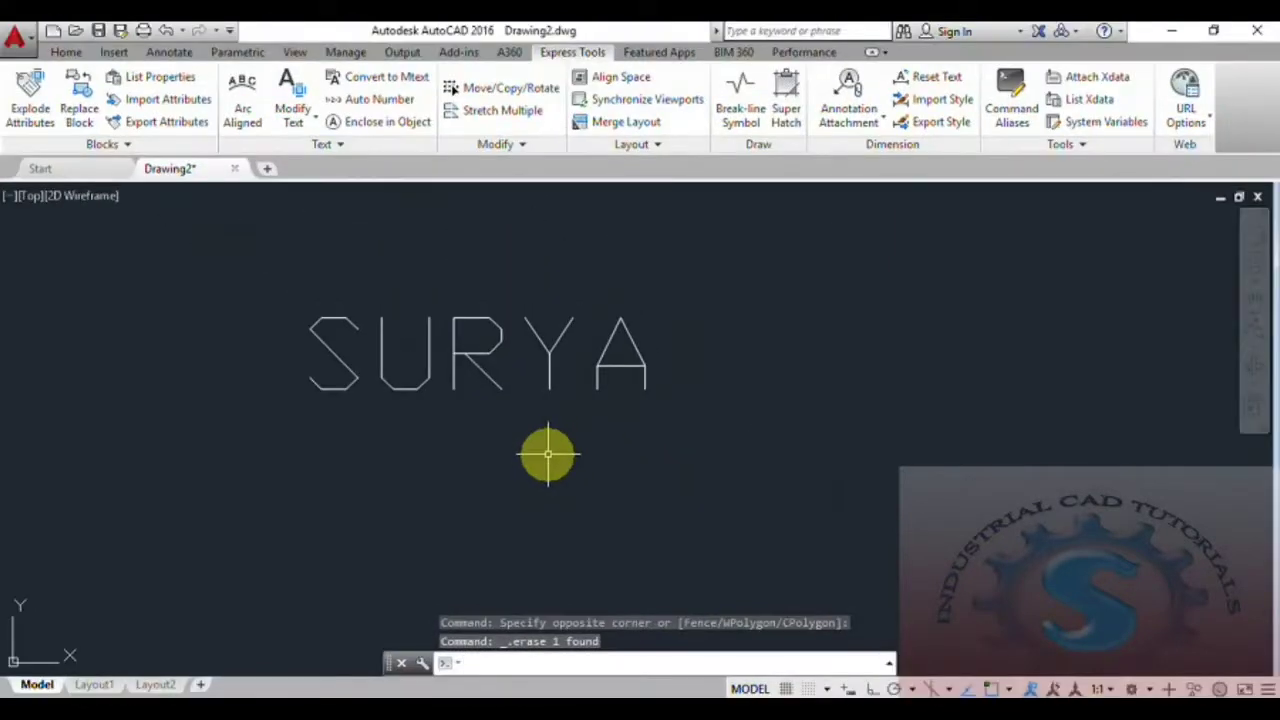
{"action": "scroll", "coordinate": [548, 457], "scroll_direction": "up", "scroll_amount": 3}
{"action": "scroll", "coordinate": [526, 366], "scroll_direction": "down", "scroll_amount": 3}
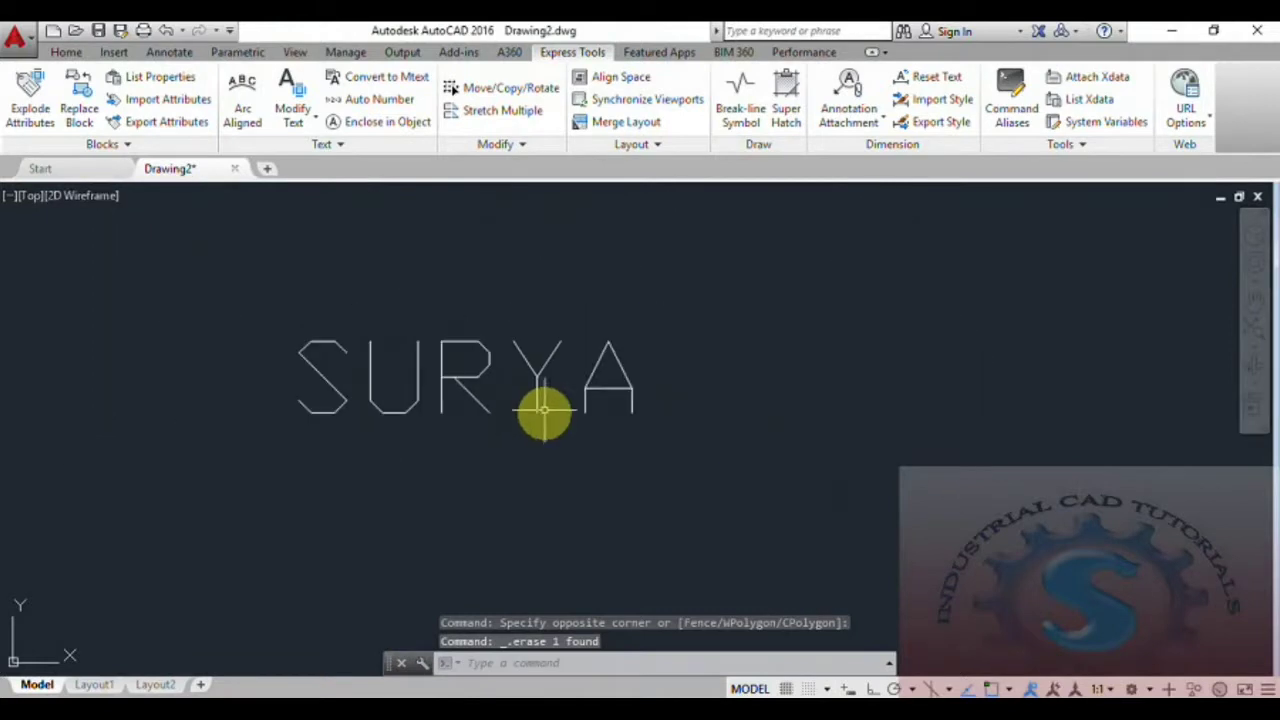
{"action": "scroll", "coordinate": [543, 409], "scroll_direction": "up", "scroll_amount": 2}
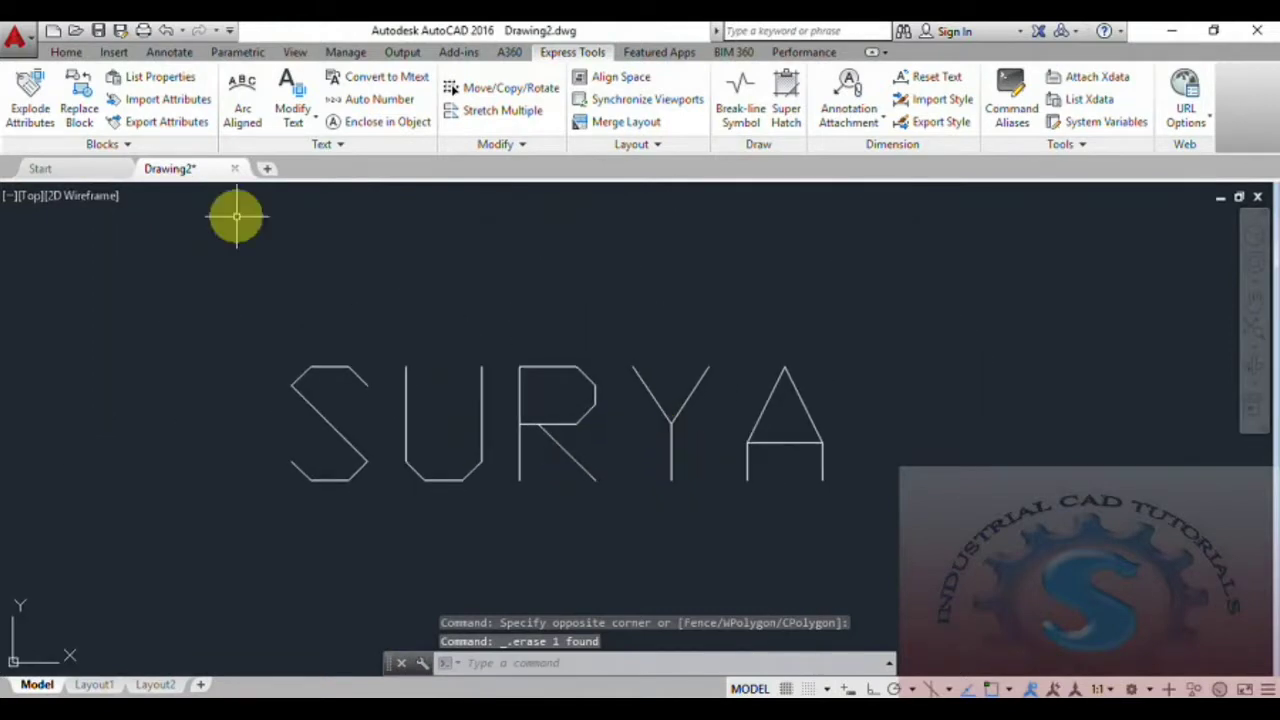
Run Export Attributes to write Drawing2.txt on the Desktop from the remaining SURYA block.
{"action": "left_click", "coordinate": [178, 130]}
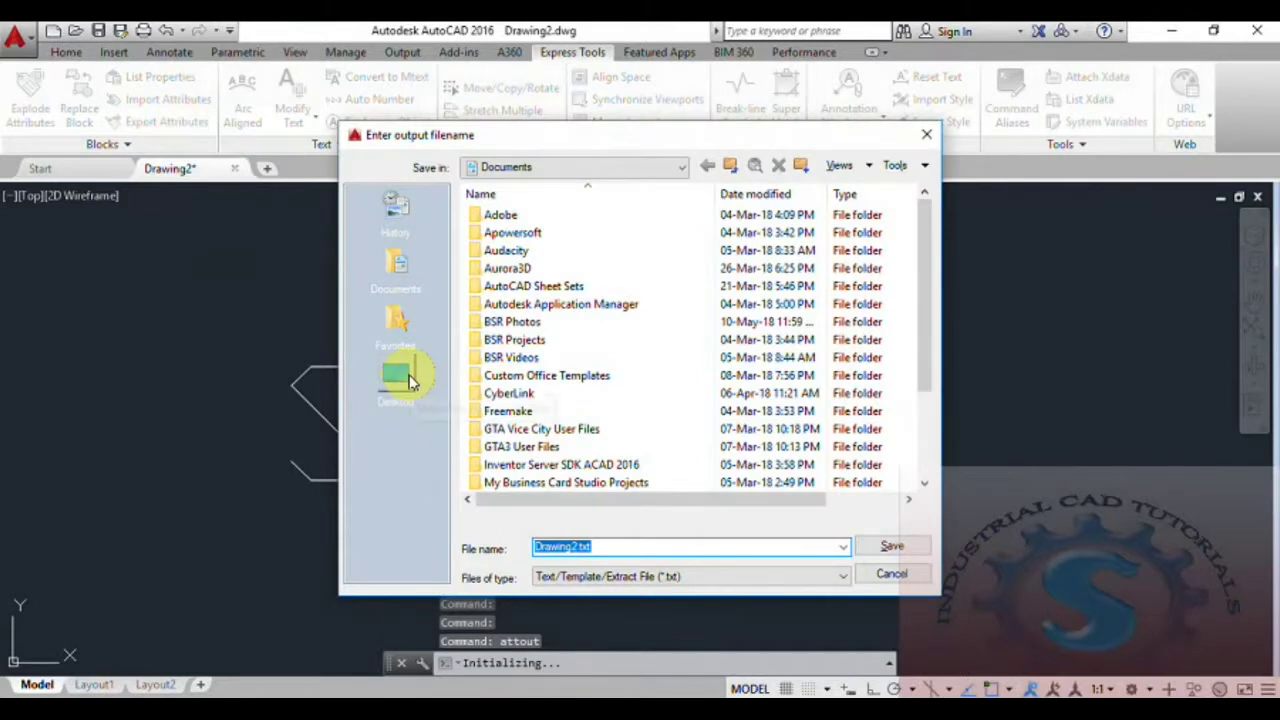
{"action": "left_click", "coordinate": [398, 378]}
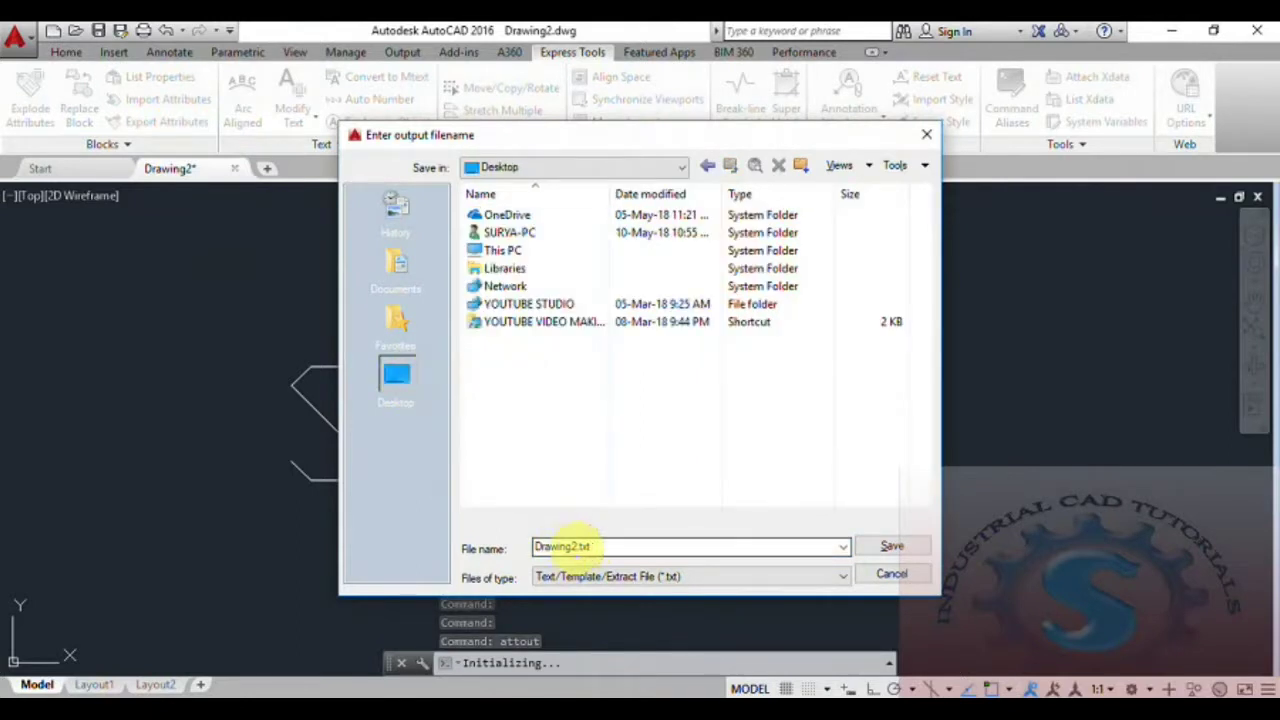
{"action": "double_click", "coordinate": [580, 545]}
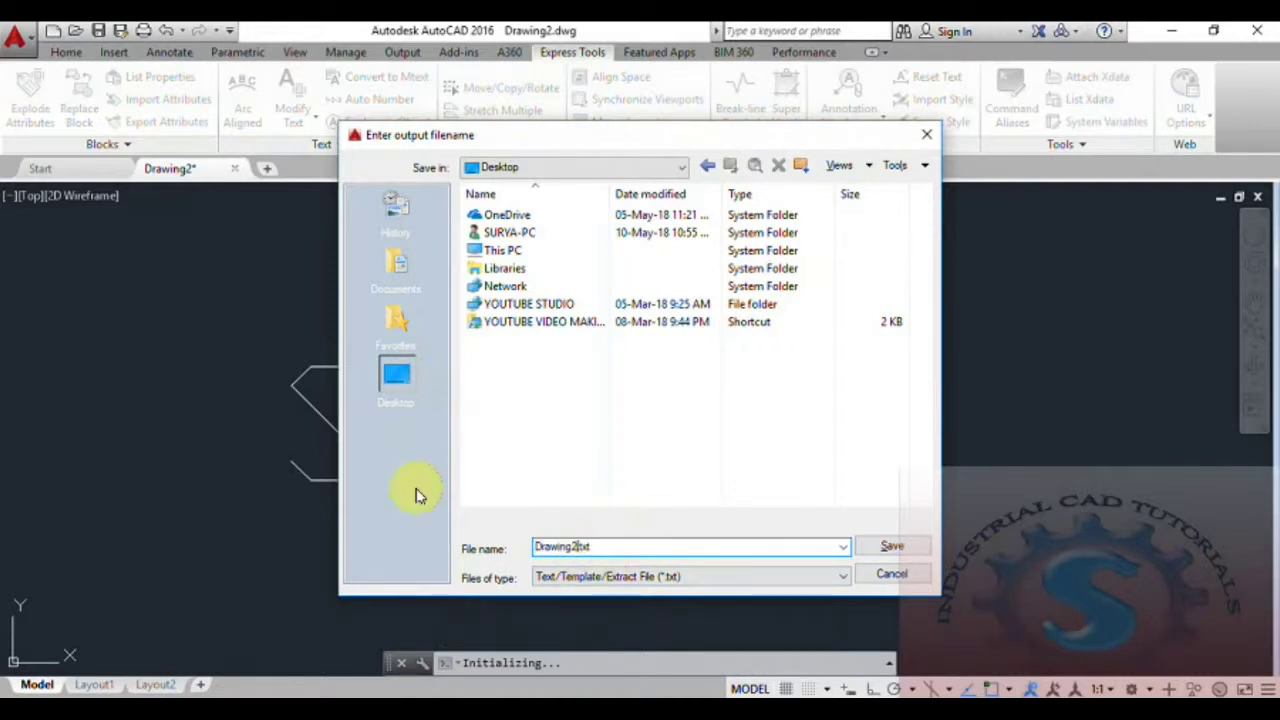
{"action": "left_click", "coordinate": [893, 549]}
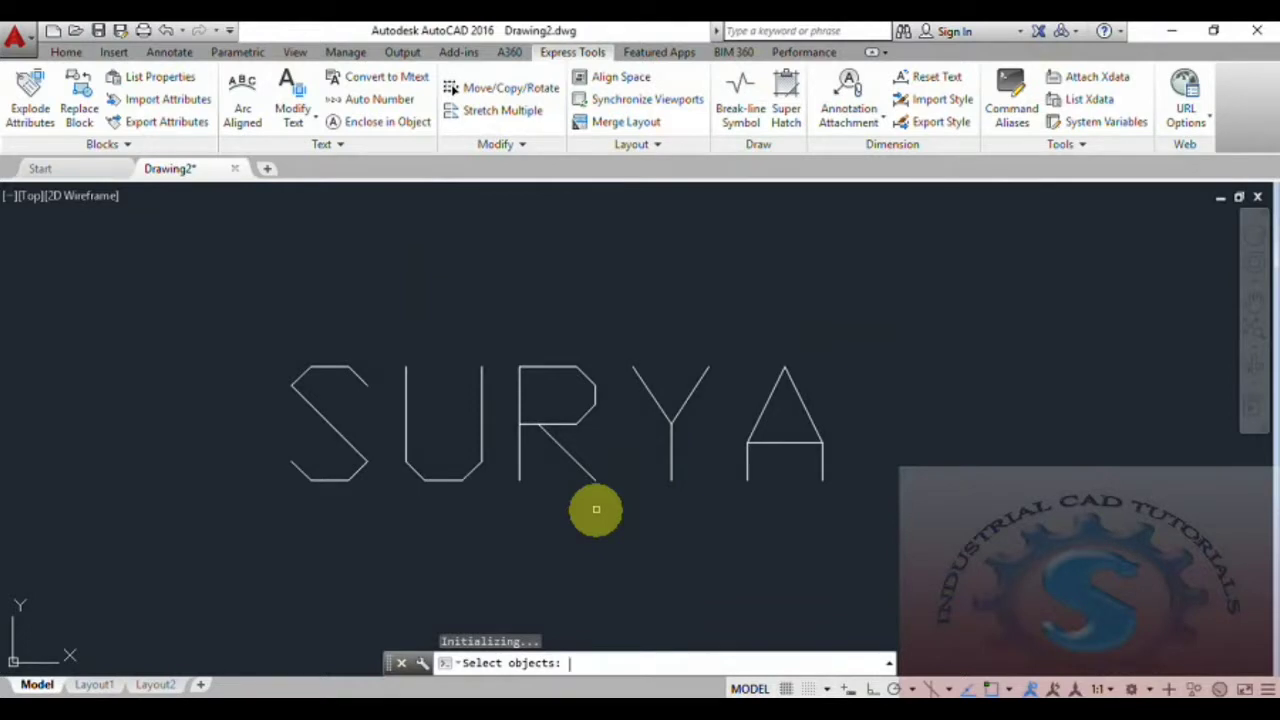
{"action": "left_click", "coordinate": [588, 472]}
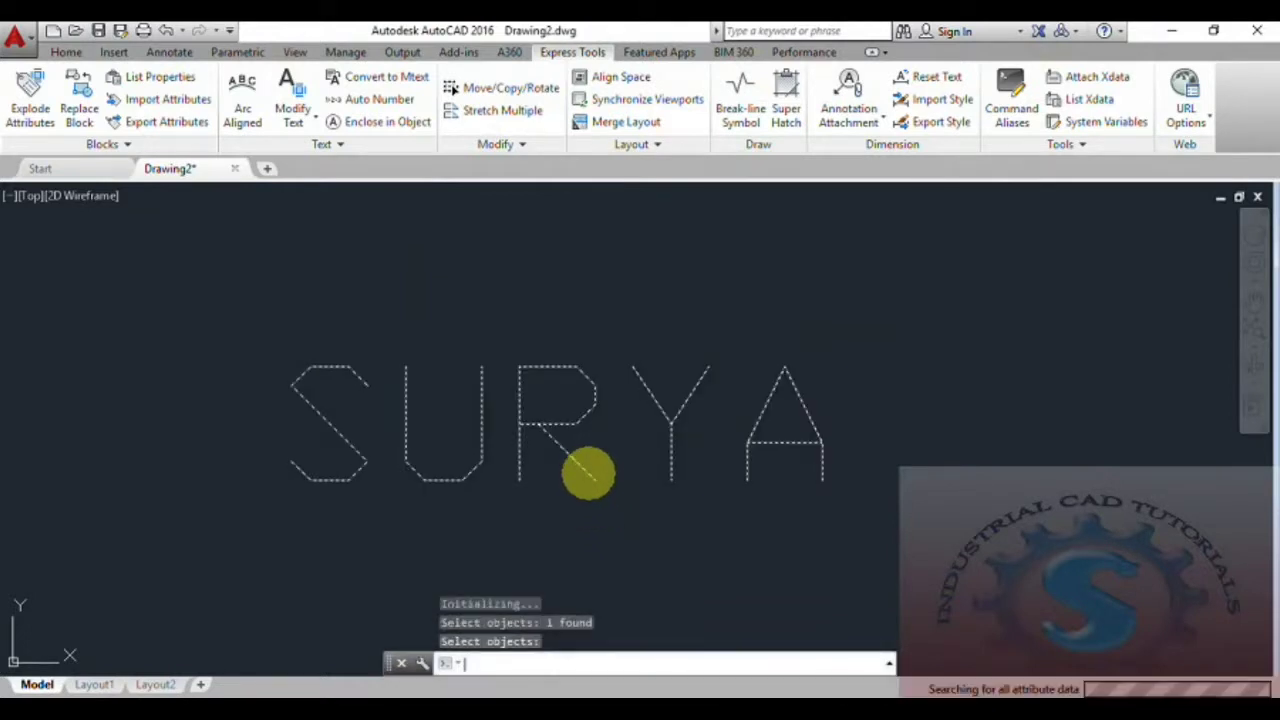
{"action": "key", "text": "Return"}
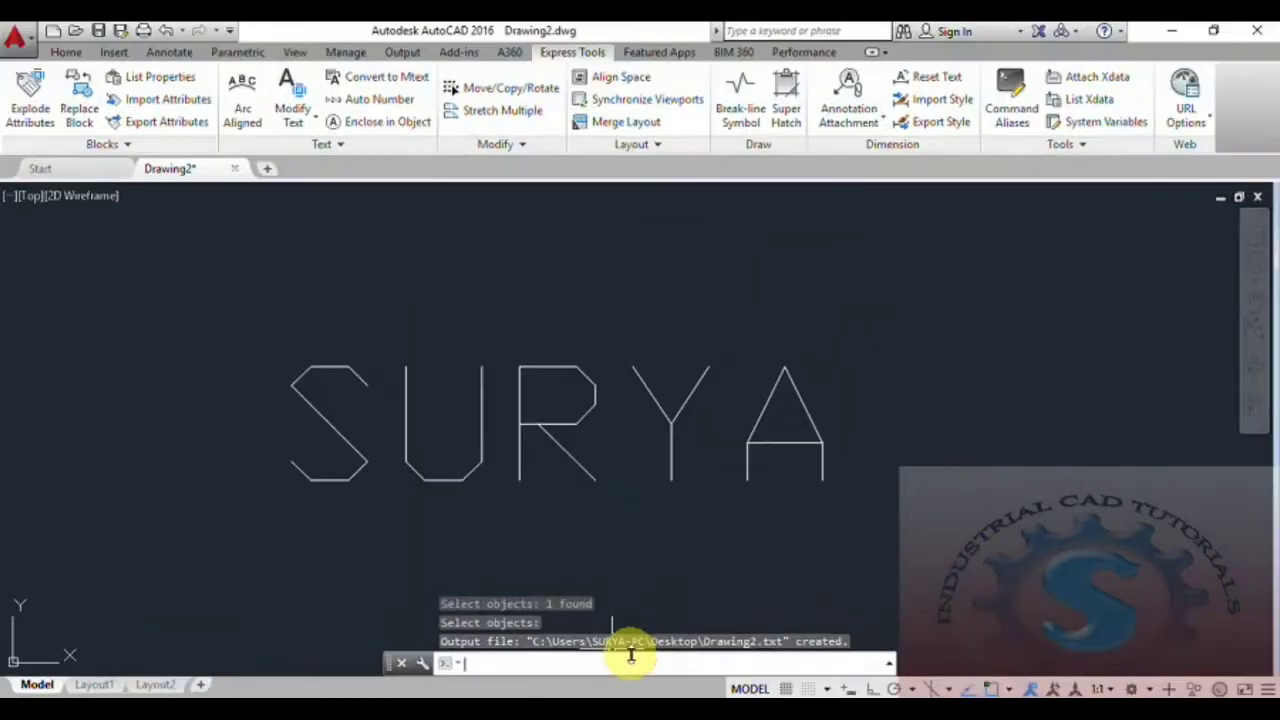
Open Drawing2.txt from the desktop in Notepad, check its SURYA entry, then close it.
{"action": "left_click", "coordinate": [1173, 31]}
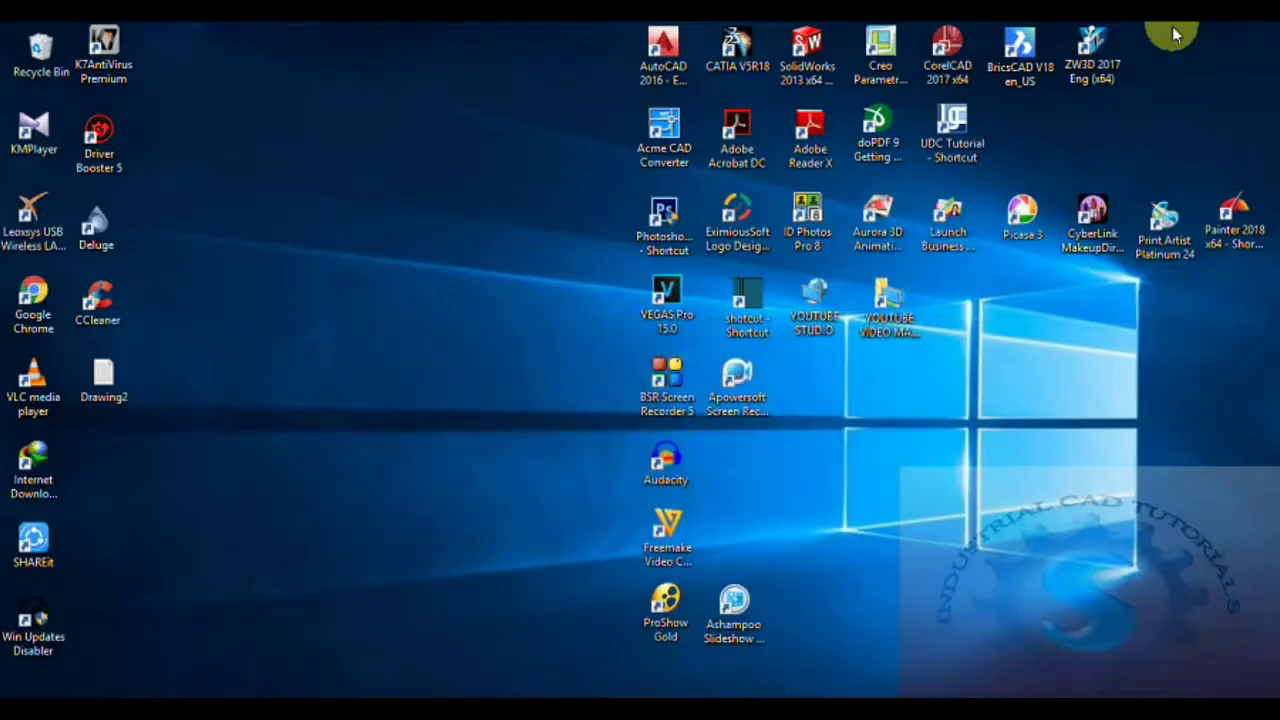
{"action": "double_click", "coordinate": [113, 395]}
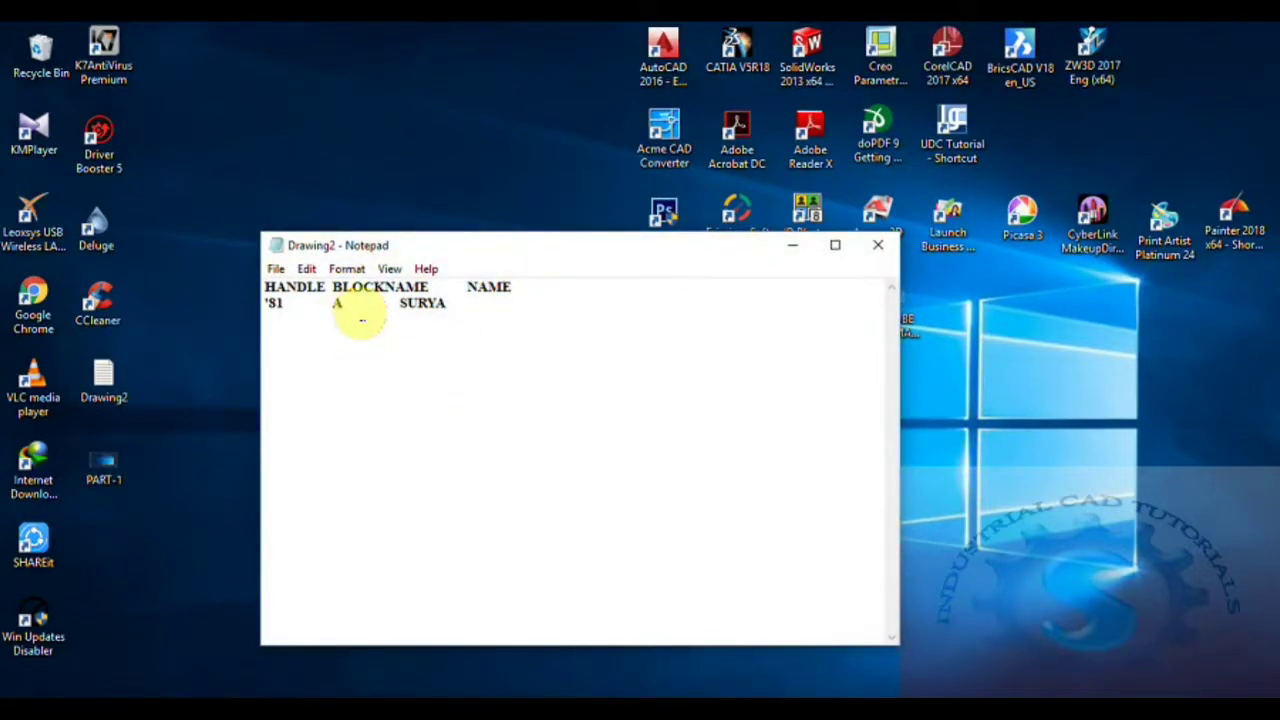
{"action": "left_click", "coordinate": [274, 318]}
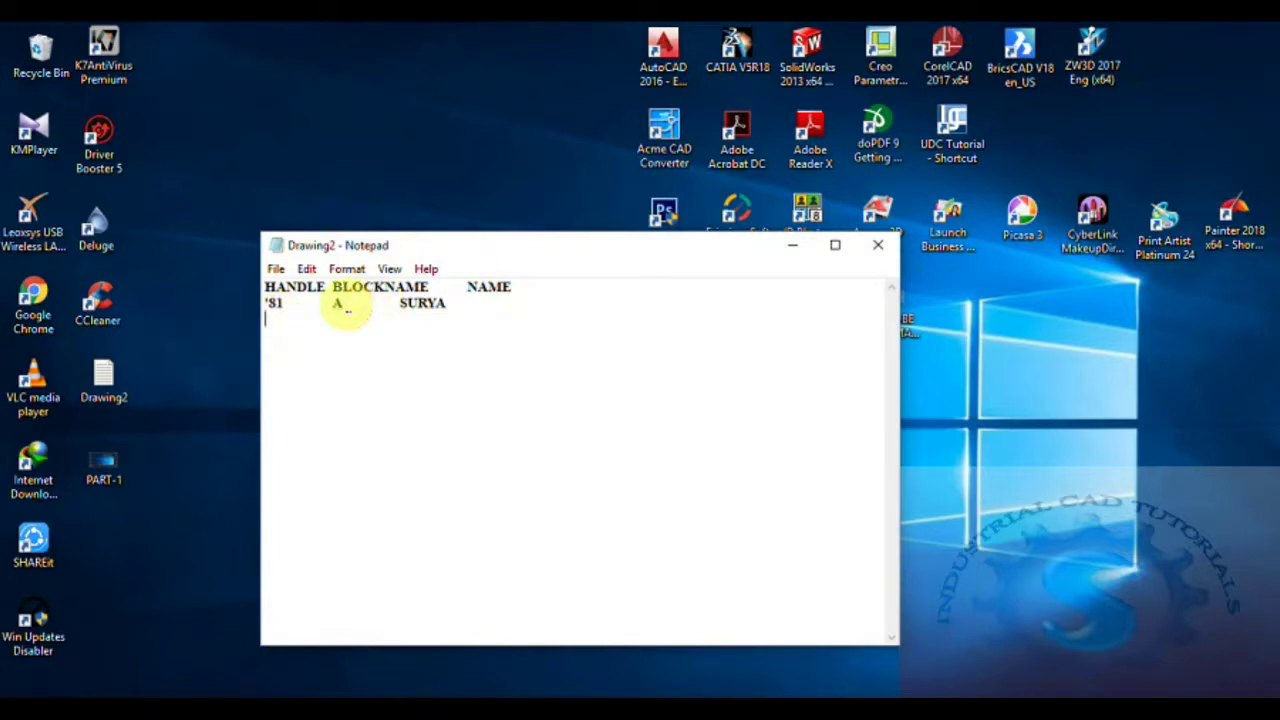
{"action": "left_click", "coordinate": [878, 245]}
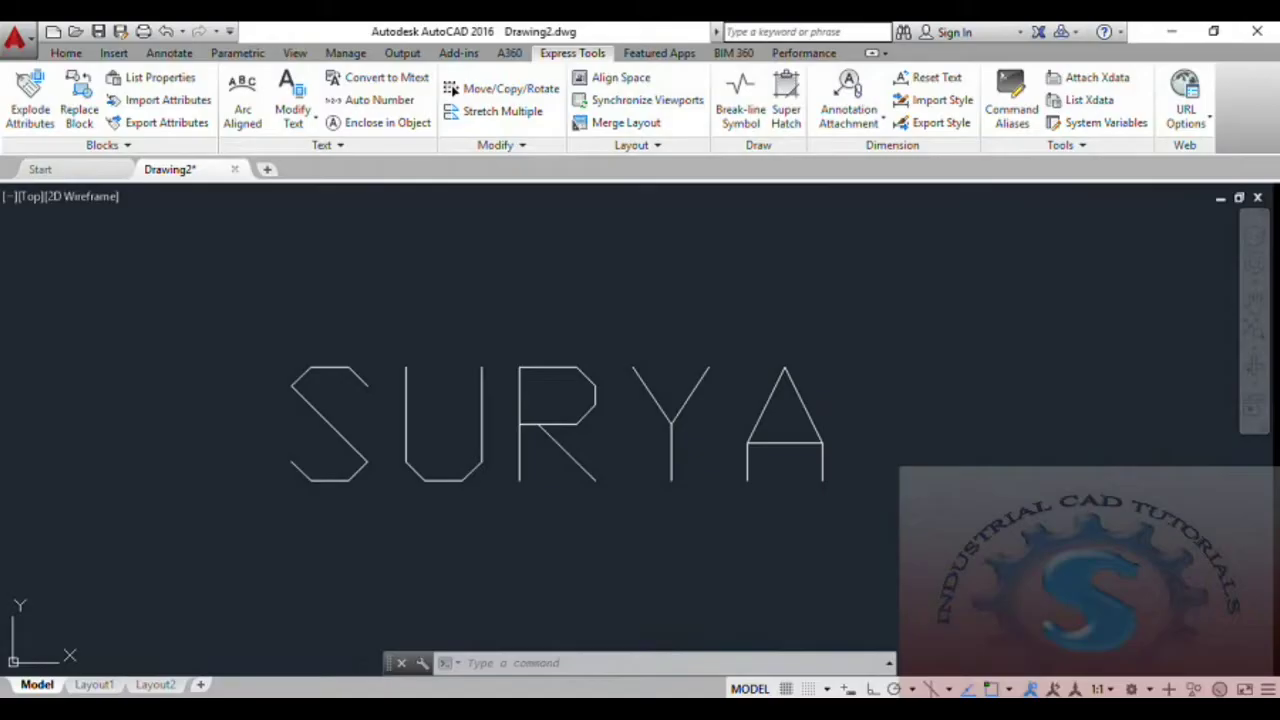
{"action": "scroll", "coordinate": [523, 420], "scroll_direction": "down", "scroll_amount": 3}
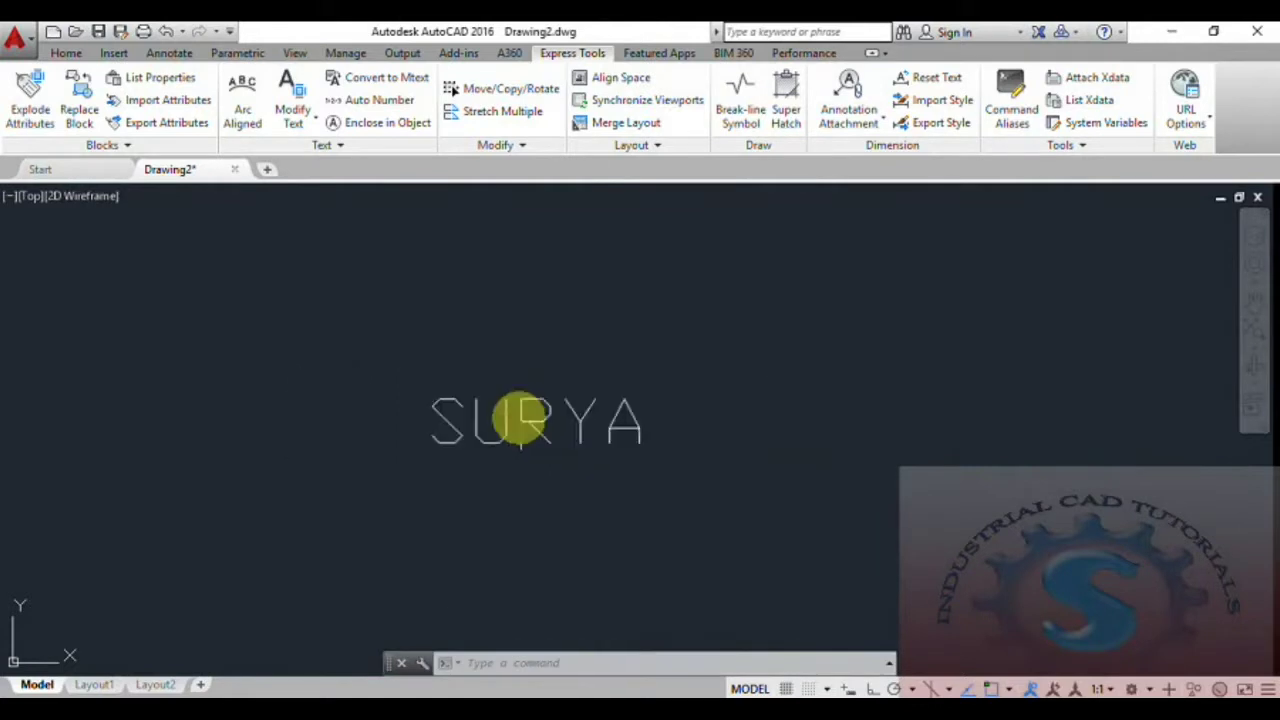
{"action": "scroll", "coordinate": [523, 420], "scroll_direction": "up", "scroll_amount": 3}
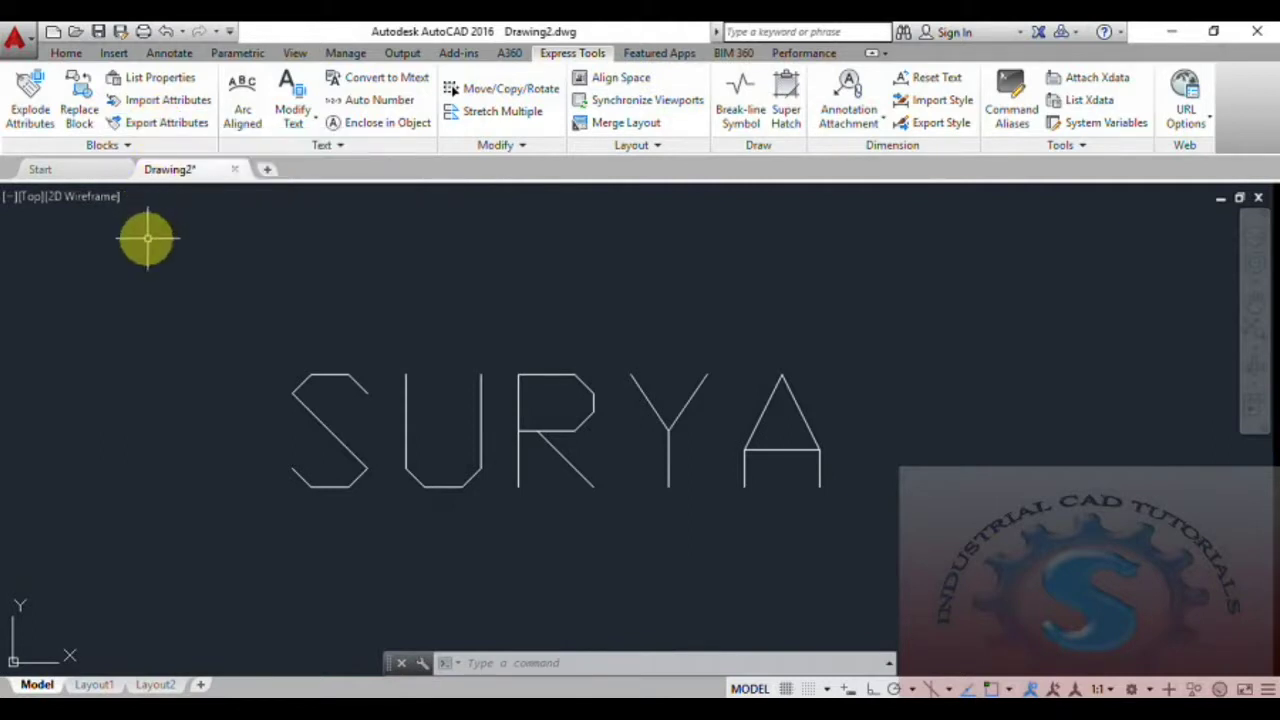
{"action": "left_click", "coordinate": [180, 105]}
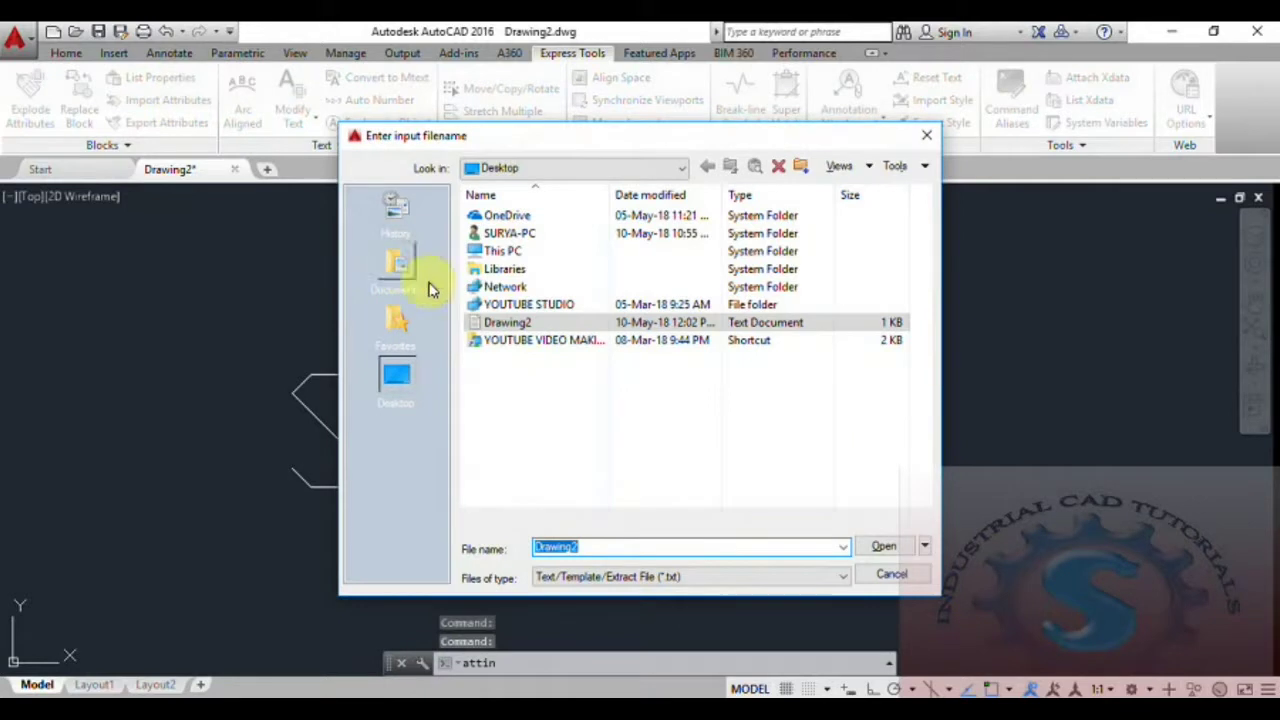
{"action": "left_click", "coordinate": [885, 548]}
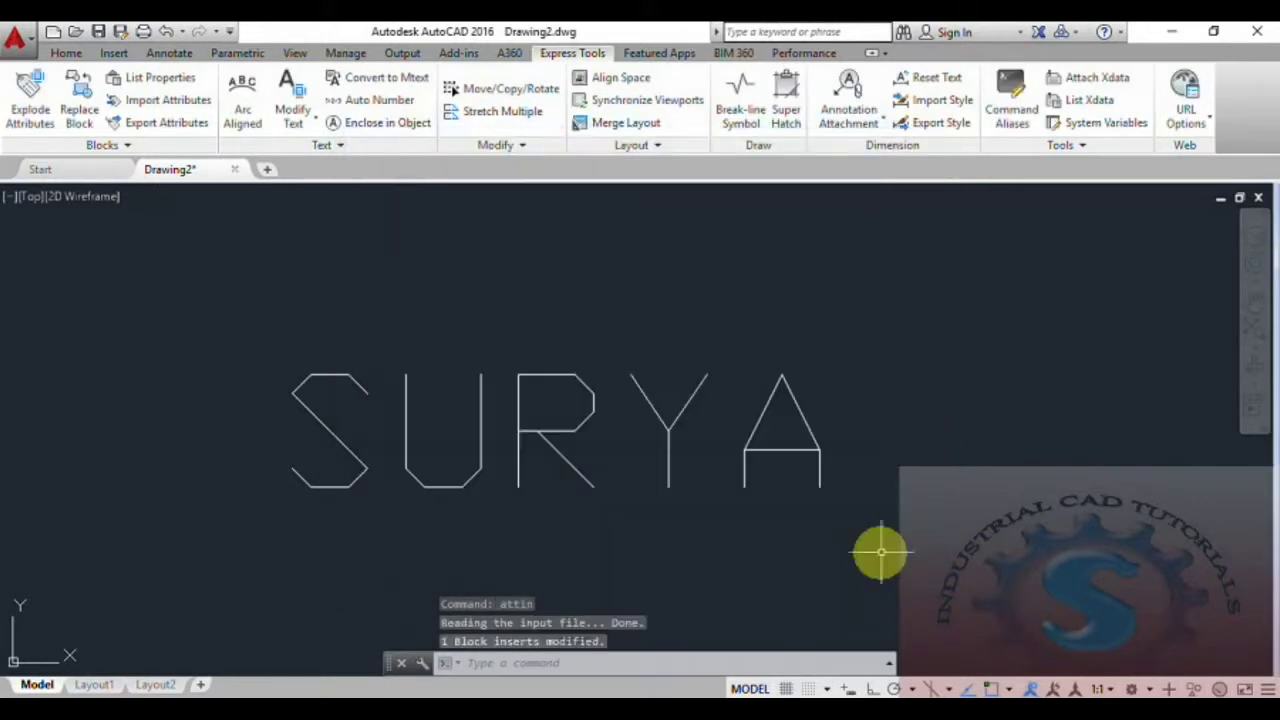
{"action": "left_click", "coordinate": [480, 403]}
{"action": "key", "text": "Return"}
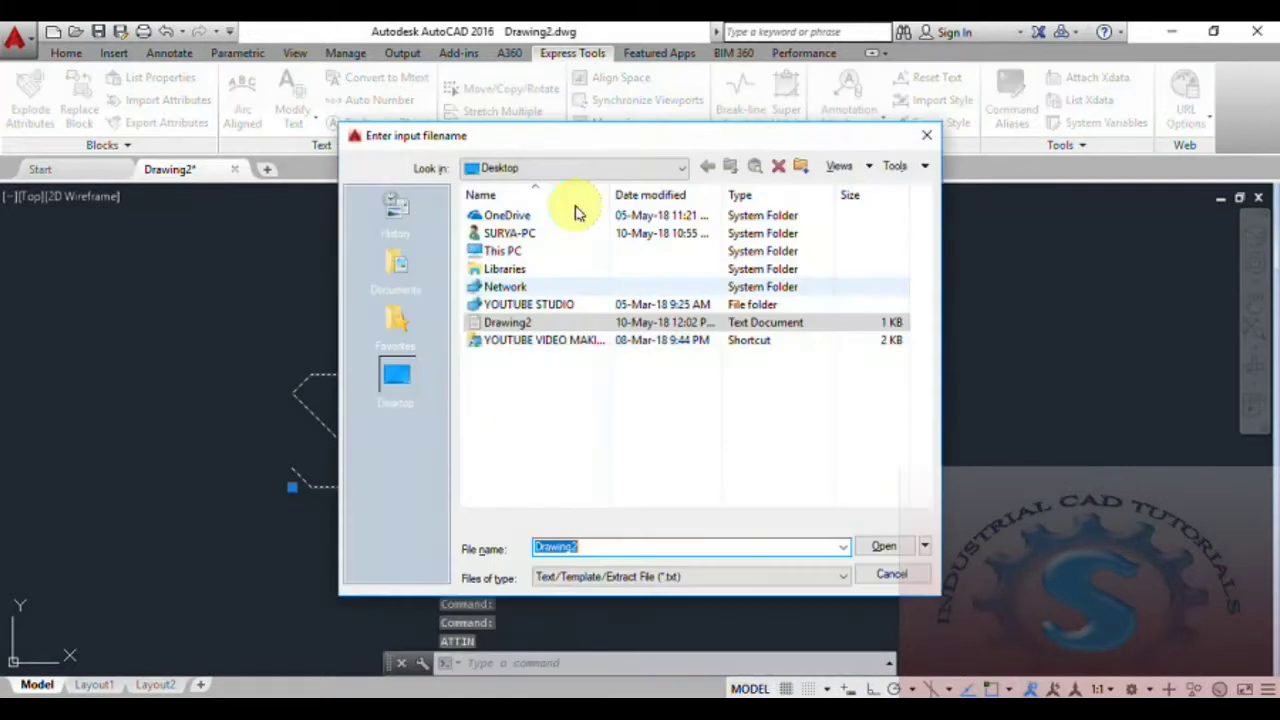
{"action": "left_click", "coordinate": [922, 136]}
{"action": "key", "text": "Escape"}
{"action": "key", "text": "Escape"}
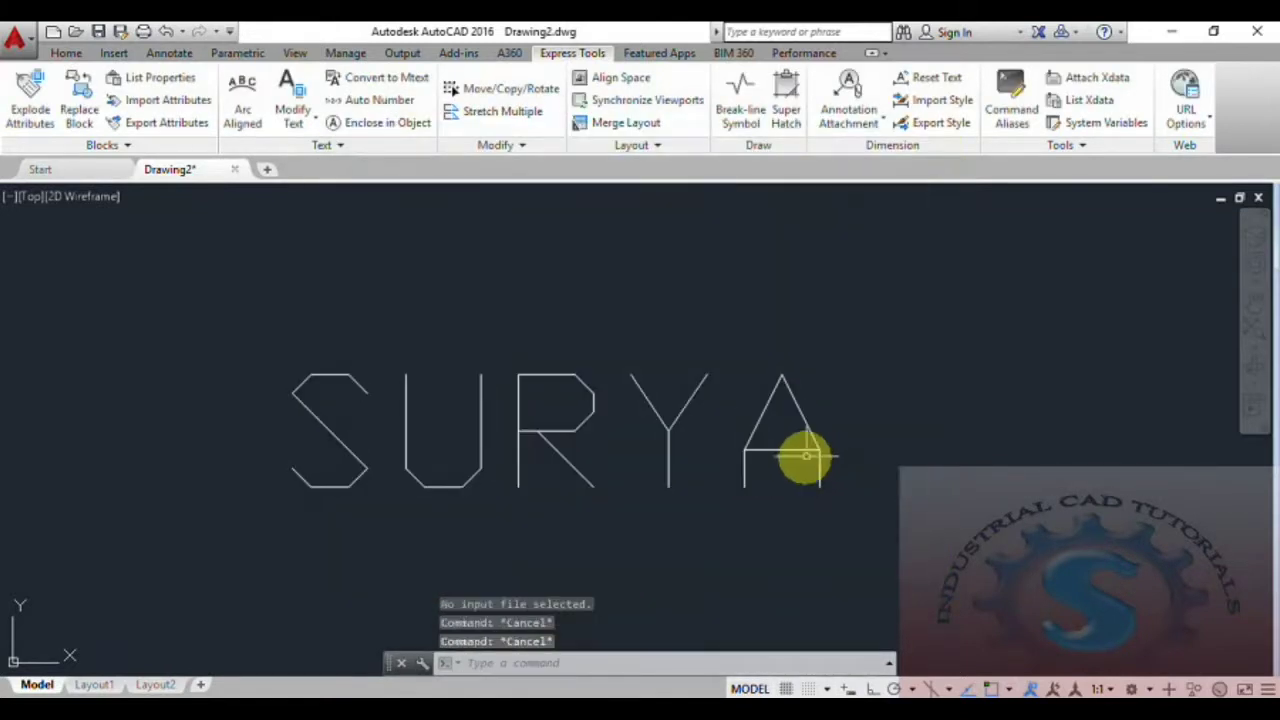
{"action": "middle_click_drag", "start_coordinate": [806, 451], "coordinate": [1026, 210]}
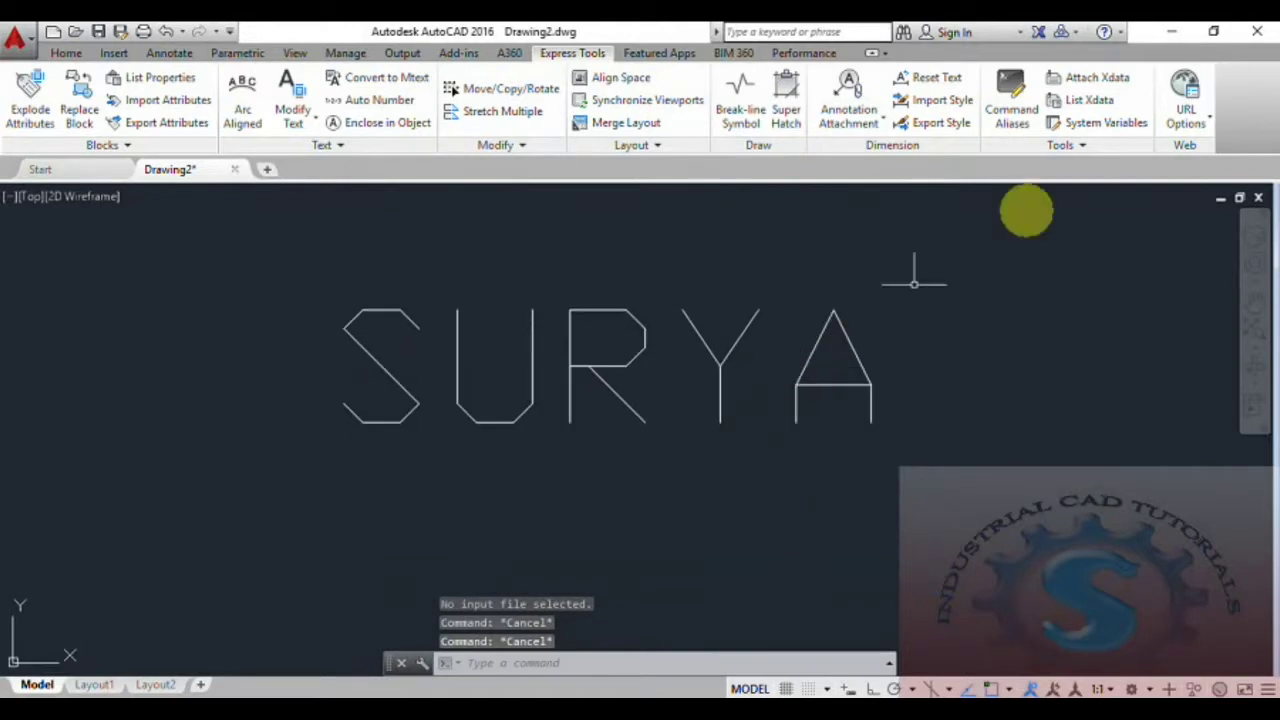
Save Drawing2.txt in Notepad with NAME as INDUSTRIAL CAD TUTORIALS, close it, and refresh the desktop.
{"action": "left_click", "coordinate": [1171, 32]}
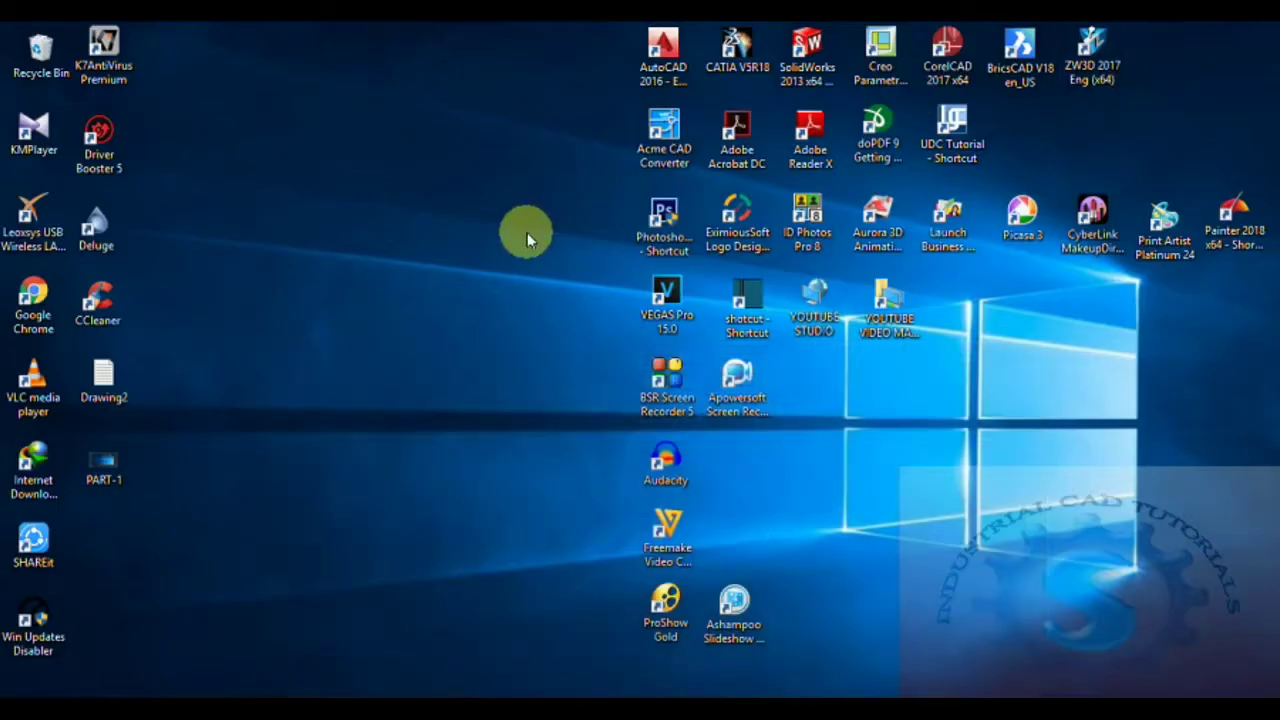
{"action": "double_click", "coordinate": [104, 400]}
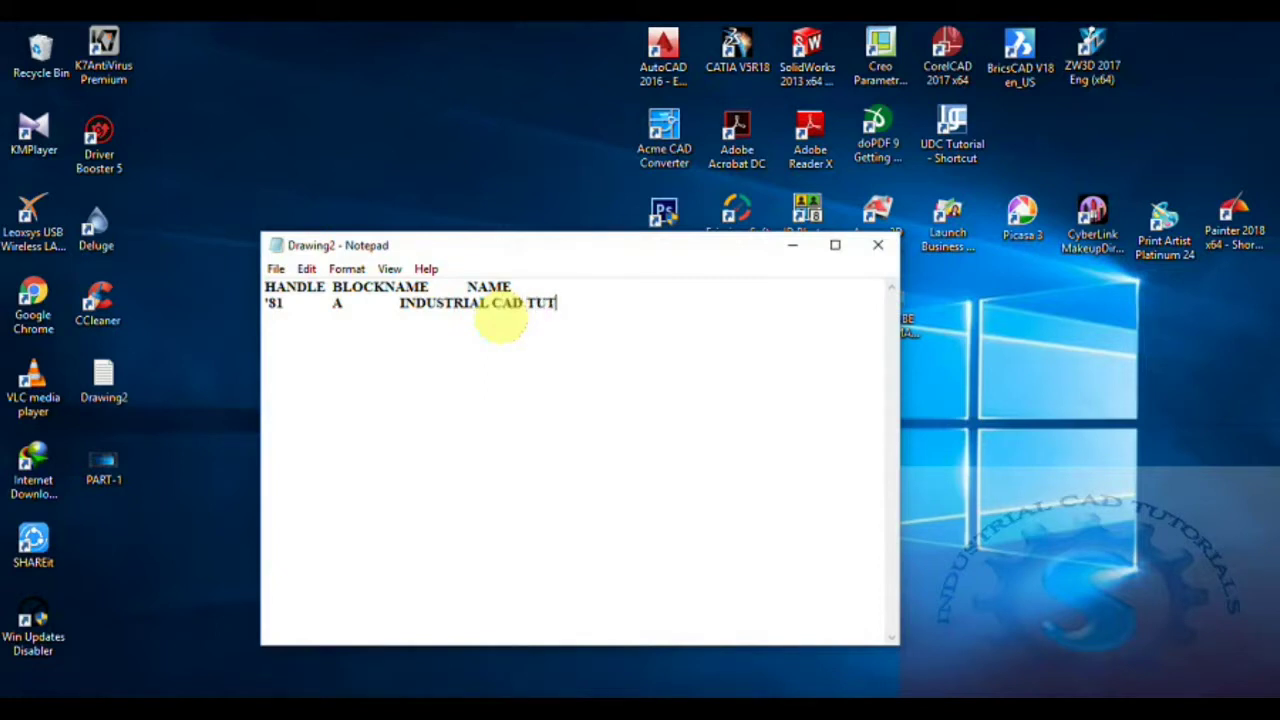
{"action": "left_click", "coordinate": [276, 269]}
{"action": "left_click", "coordinate": [302, 331]}
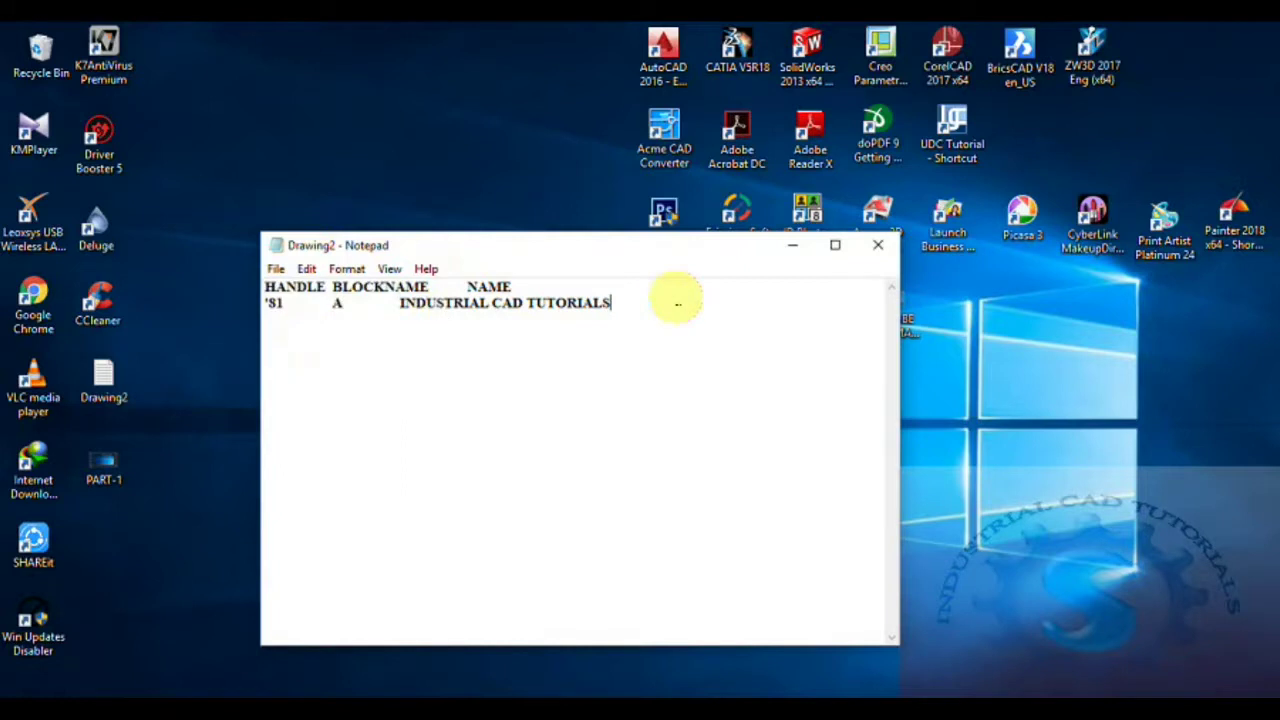
{"action": "left_click", "coordinate": [878, 244]}
{"action": "right_click", "coordinate": [381, 335]}
{"action": "left_click", "coordinate": [426, 378]}
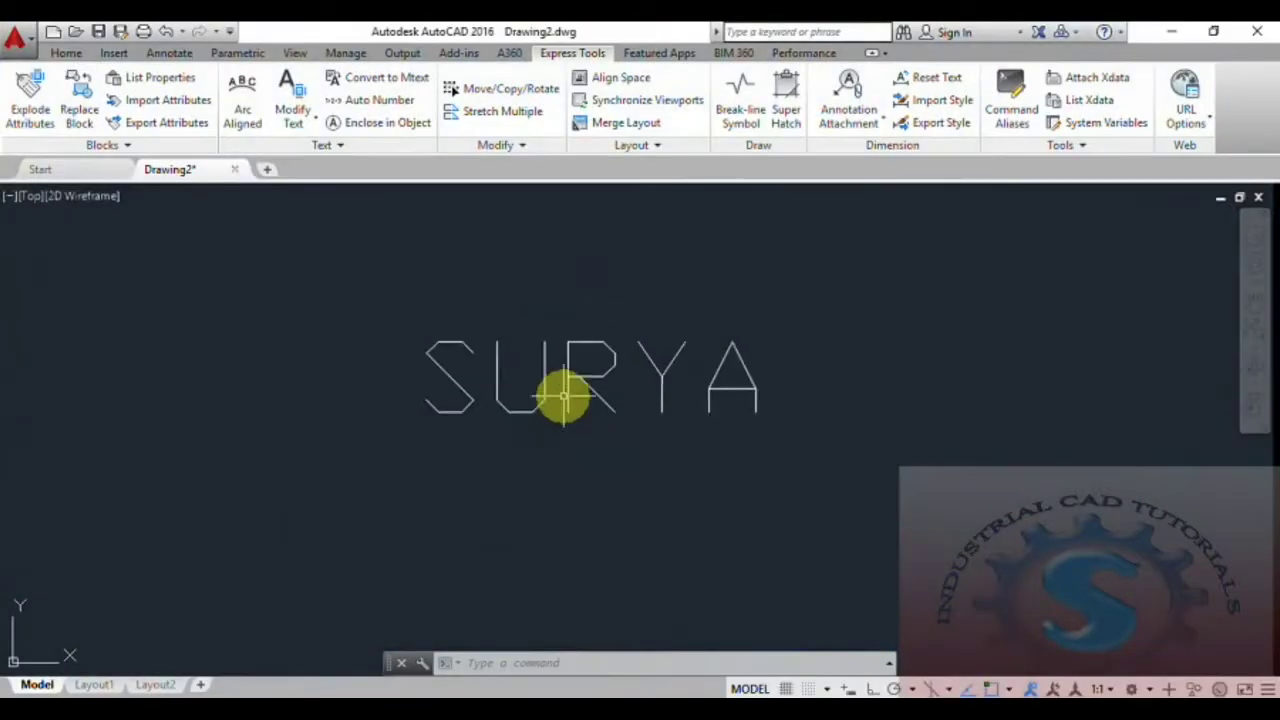
Import attributes from Drawing2.txt so the block reads INDUSTRIAL CAD TUTORIALS, then frame the text.
{"action": "scroll", "coordinate": [563, 397], "scroll_direction": "up", "scroll_amount": 3}
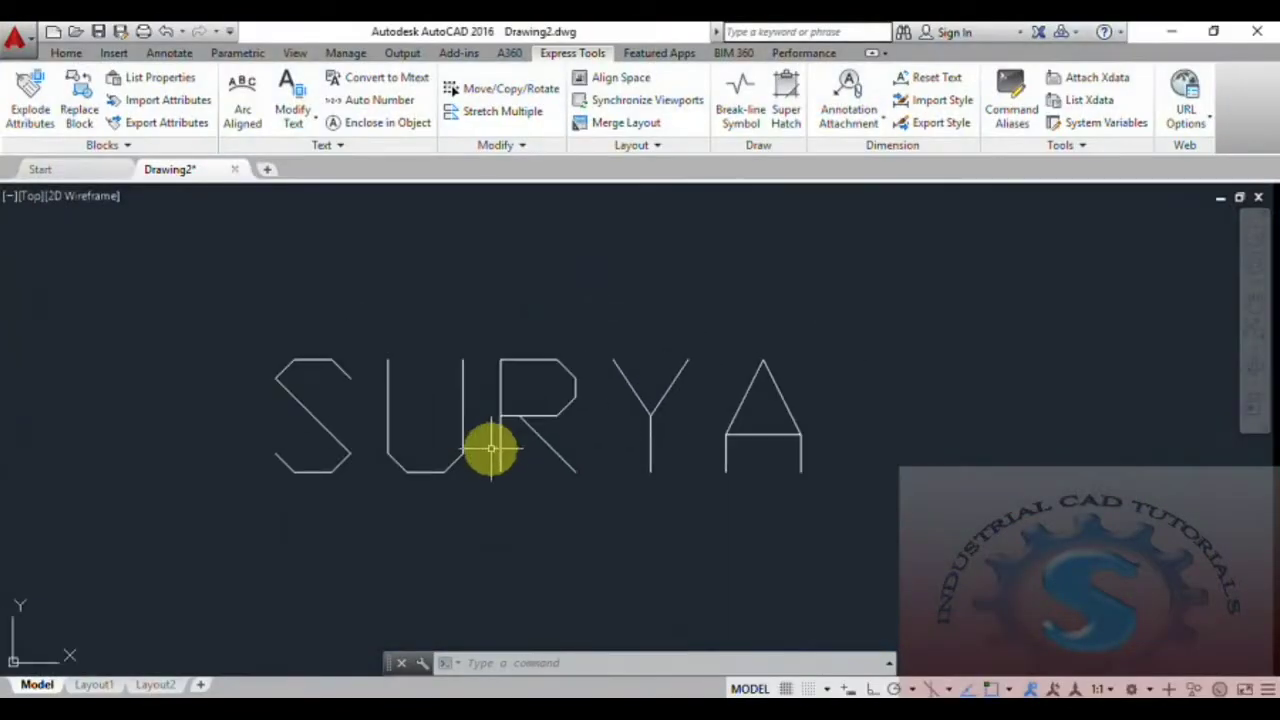
{"action": "left_click", "coordinate": [148, 97]}
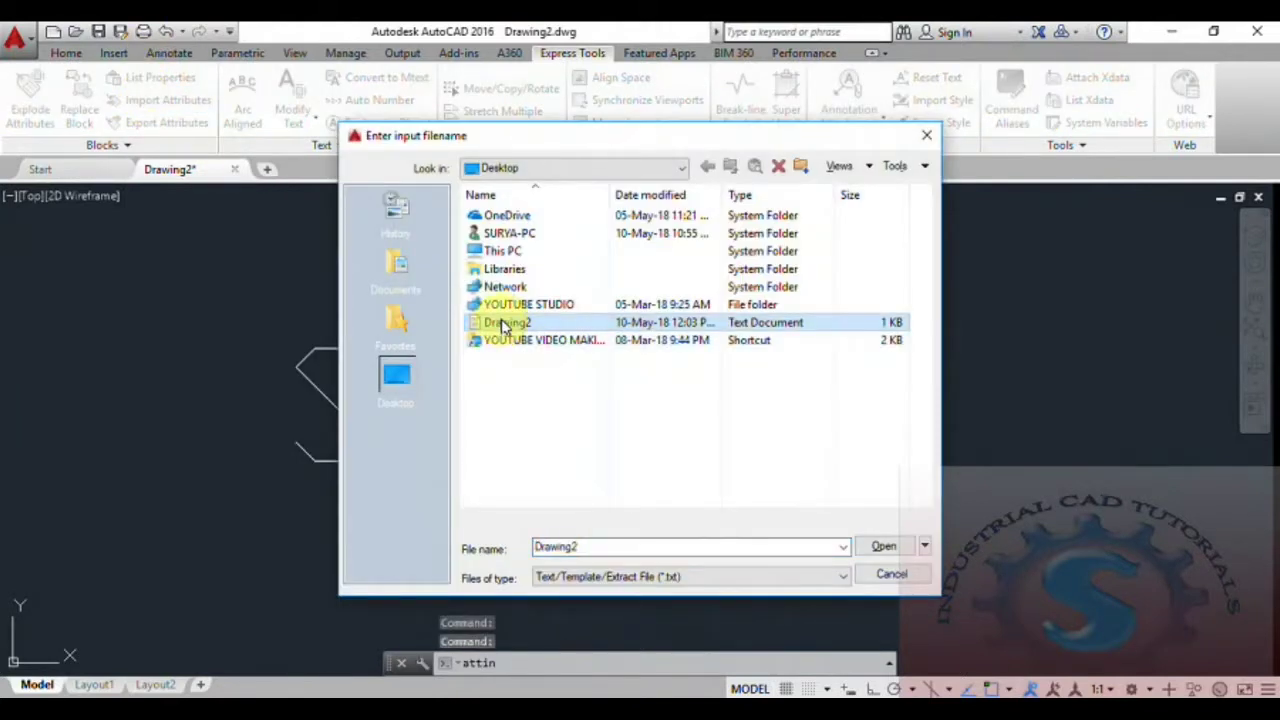
{"action": "left_click", "coordinate": [885, 548]}
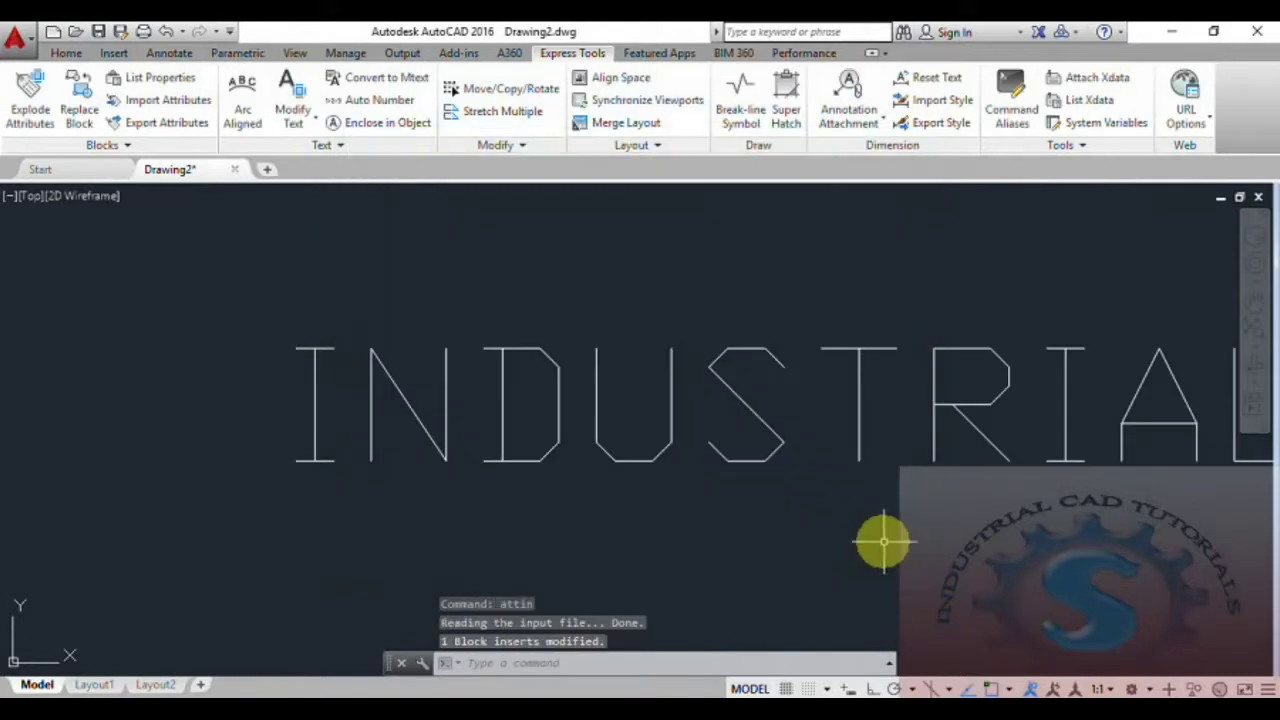
{"action": "scroll", "coordinate": [609, 523], "scroll_direction": "down", "scroll_amount": 8}
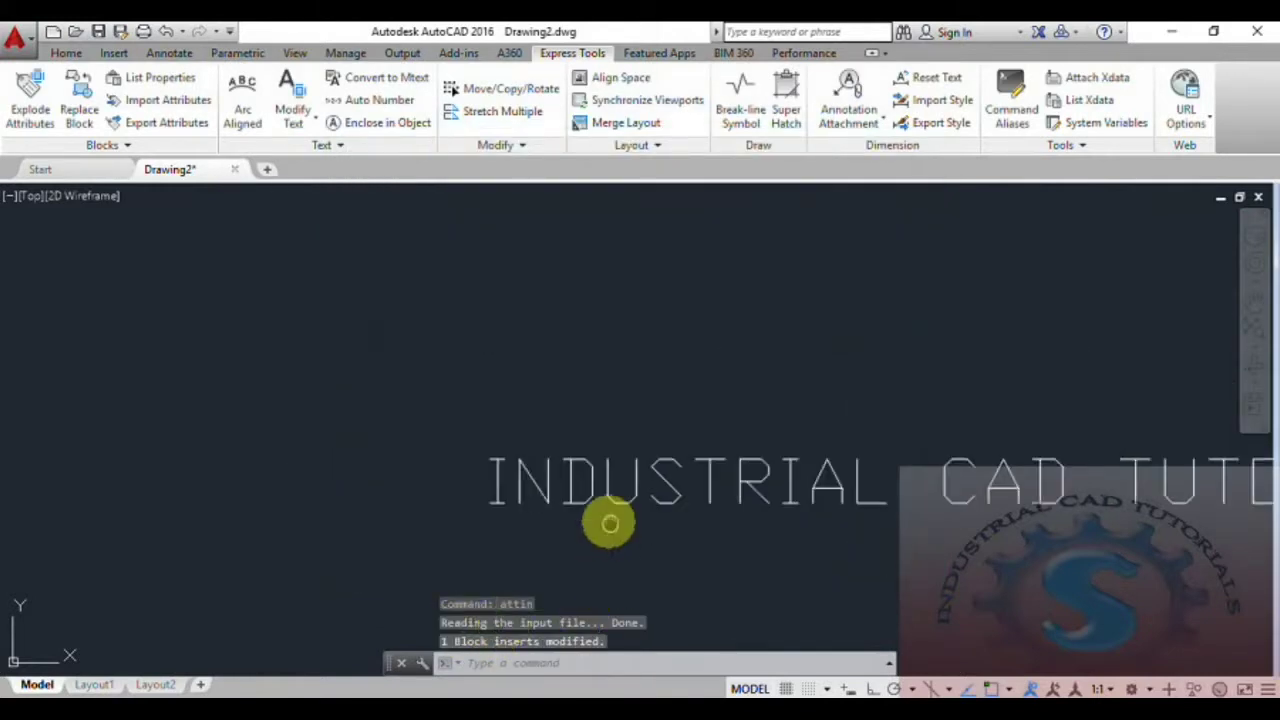
{"action": "scroll", "coordinate": [716, 438], "scroll_direction": "up", "scroll_amount": 4}
{"action": "mouse_move", "coordinate": [716, 438]}
{"action": "middle_mouse_down"}
{"action": "mouse_move", "coordinate": [577, 437]}
{"action": "mouse_move", "coordinate": [571, 416]}
{"action": "middle_mouse_up"}
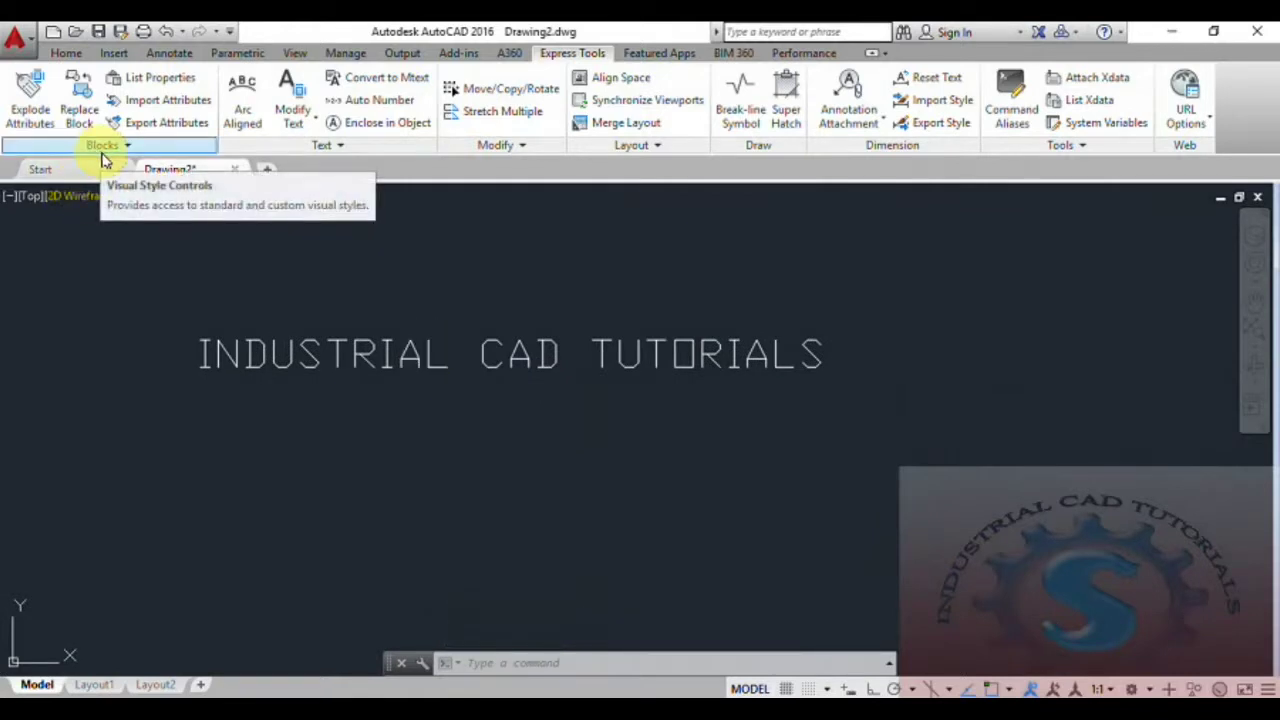
Insert another copy of block A below the existing text, keeping its NAME as SURYA.
{"action": "left_click", "coordinate": [115, 54]}
{"action": "left_click", "coordinate": [21, 100]}
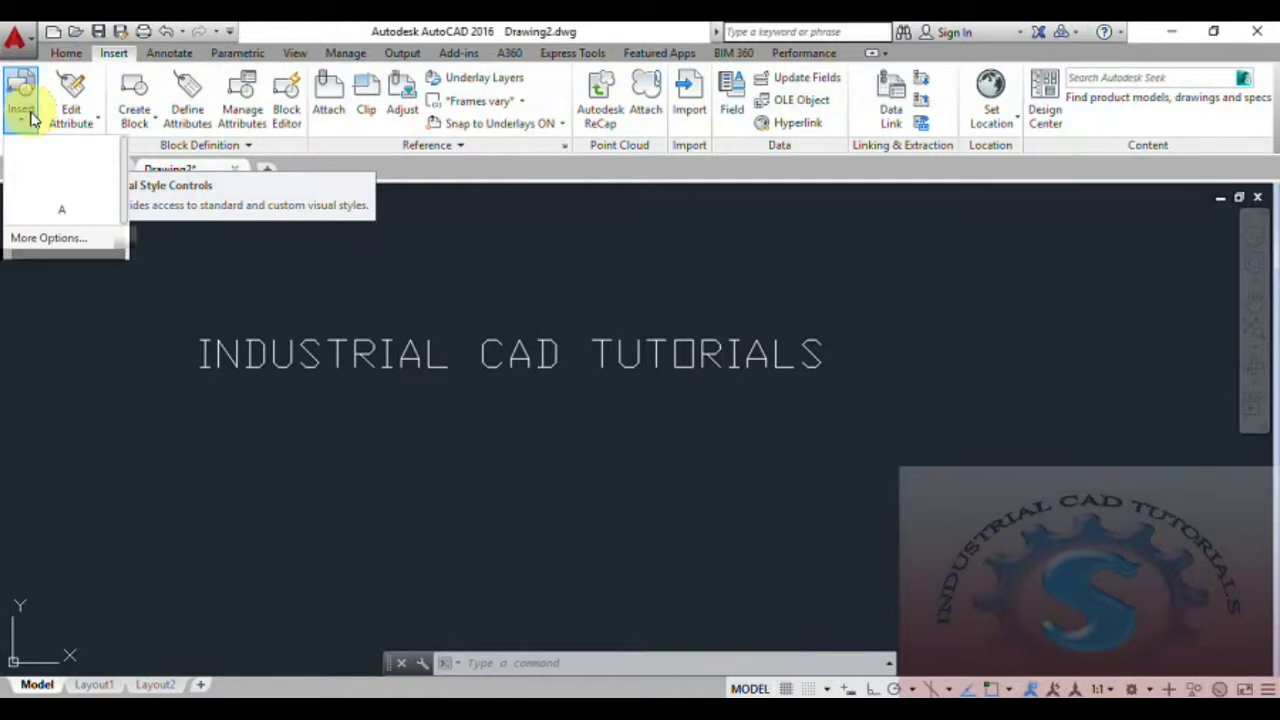
{"action": "left_click", "coordinate": [45, 195]}
{"action": "left_click", "coordinate": [348, 522]}
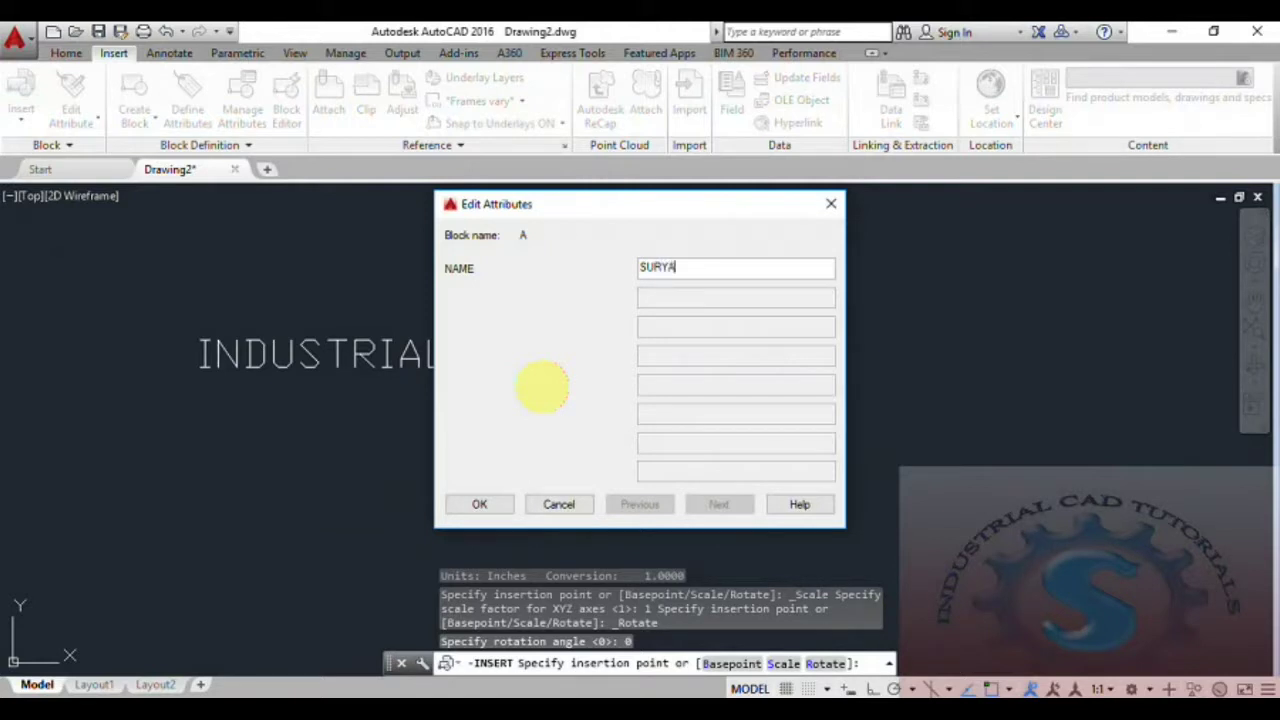
{"action": "left_click", "coordinate": [481, 506]}
{"action": "mouse_move", "coordinate": [466, 508]}
{"action": "middle_mouse_down"}
{"action": "mouse_move", "coordinate": [571, 394]}
{"action": "mouse_move", "coordinate": [565, 462]}
{"action": "middle_mouse_up"}
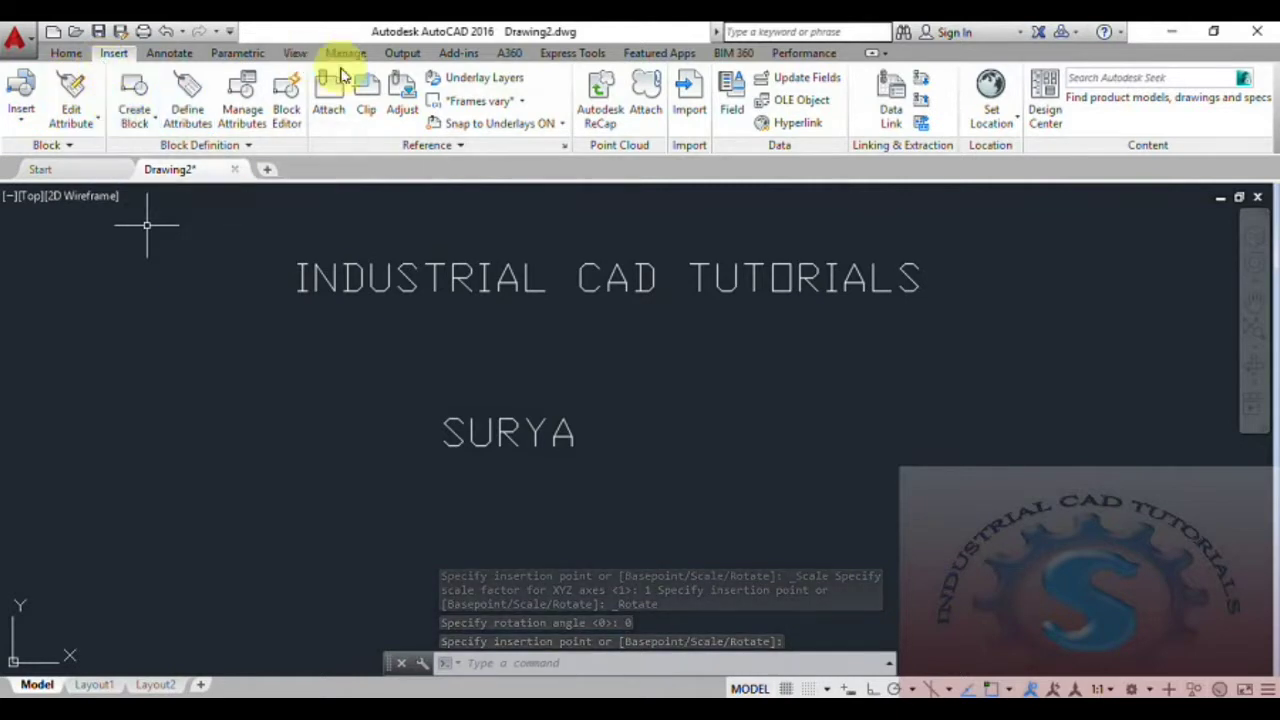
{"action": "left_click", "coordinate": [557, 53]}
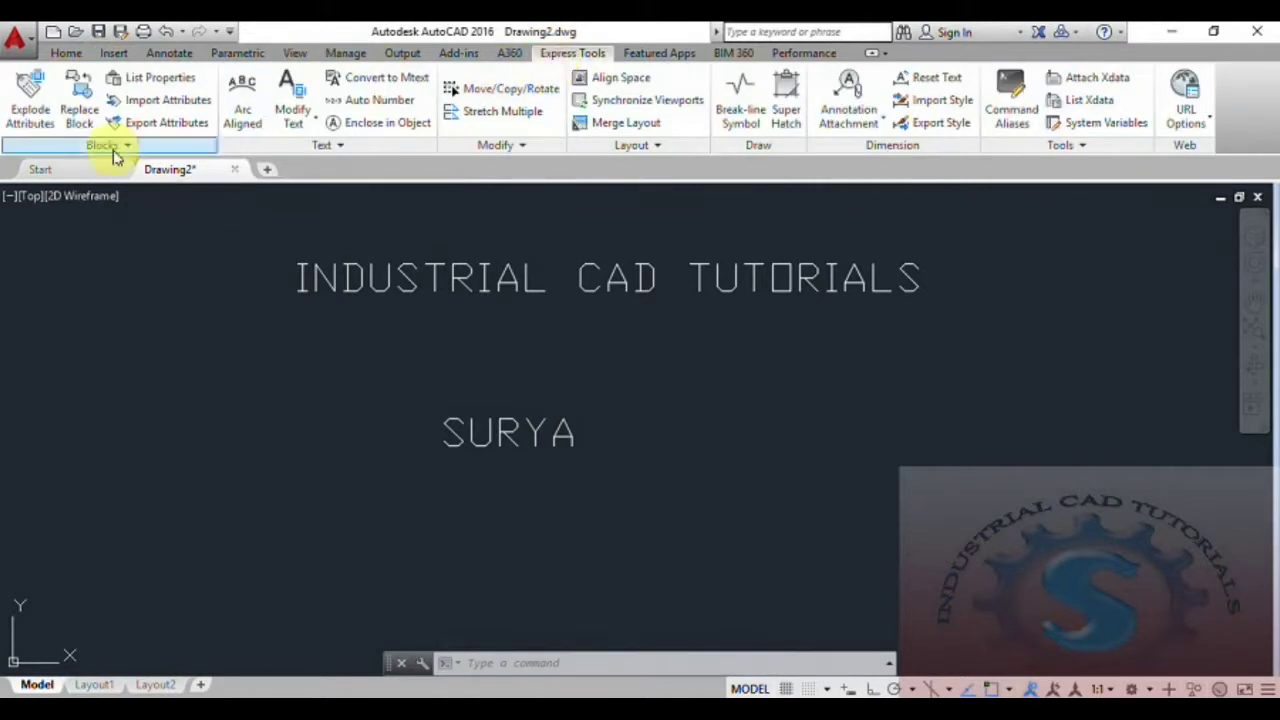
{"action": "left_click", "coordinate": [145, 100]}
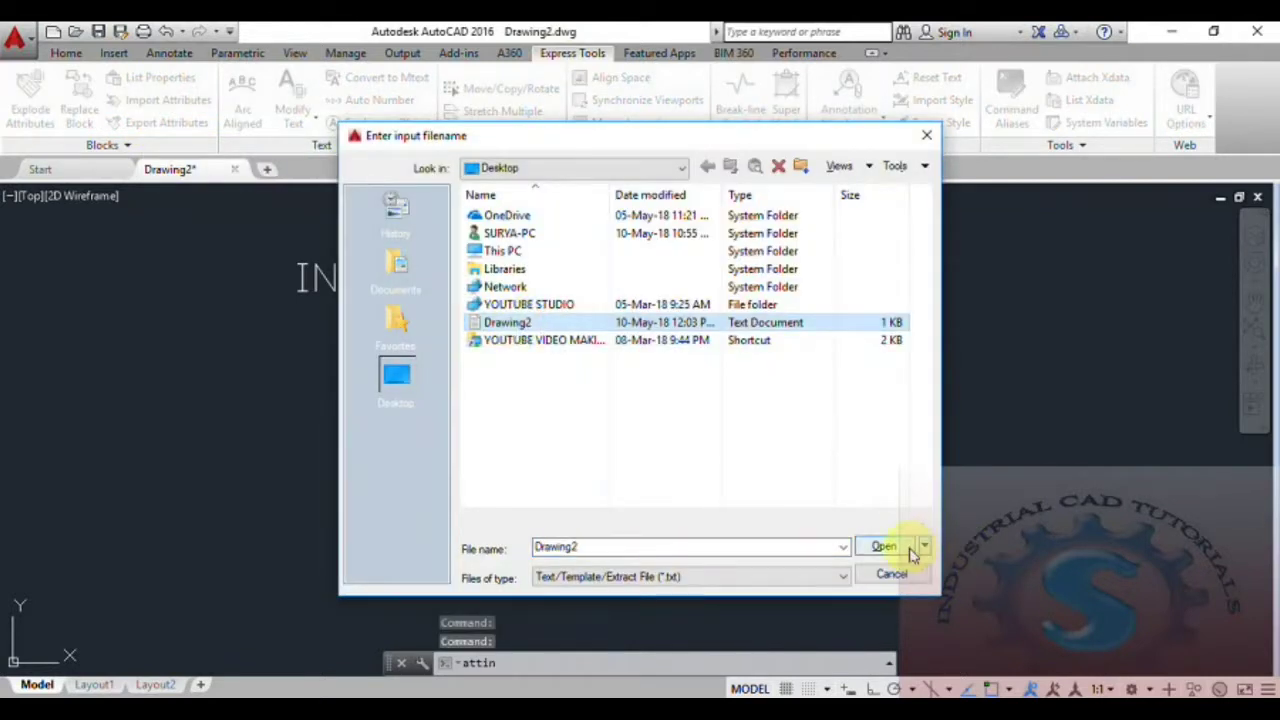
Import attributes from Drawing2.txt and inspect the SURYA block's values in the attribute editor.
{"action": "left_click", "coordinate": [910, 550]}
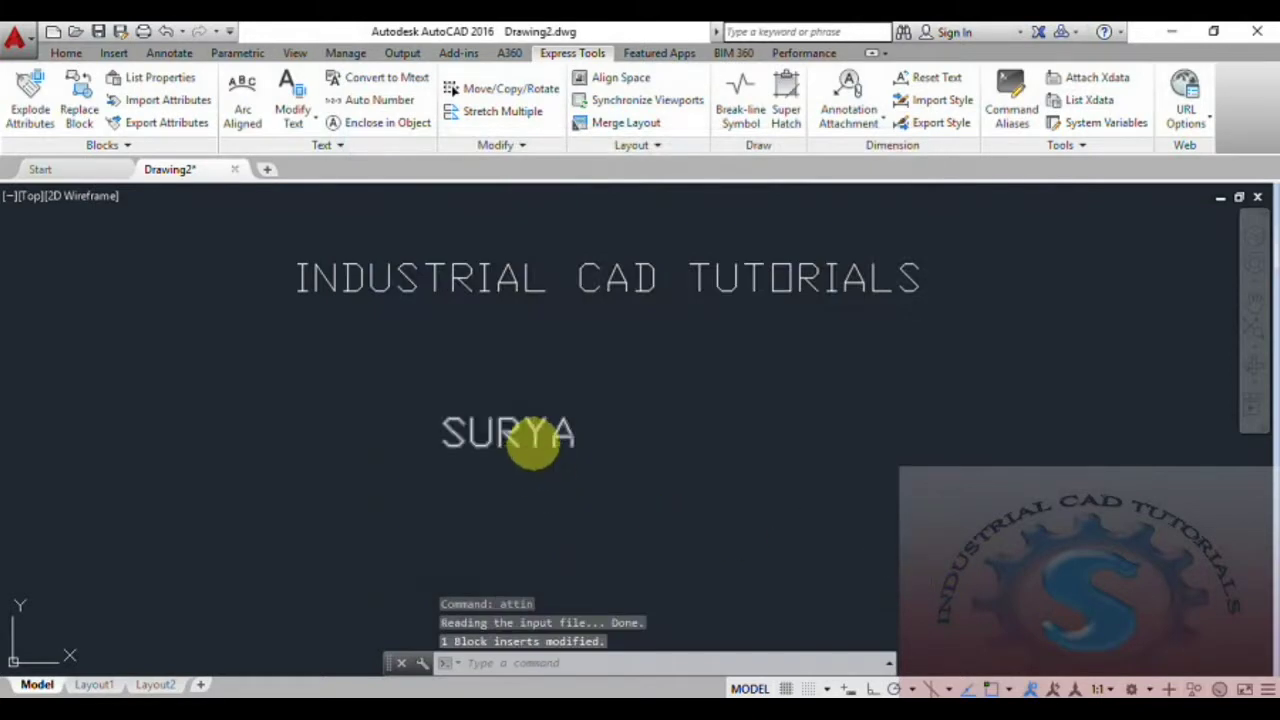
{"action": "left_click", "coordinate": [535, 438]}
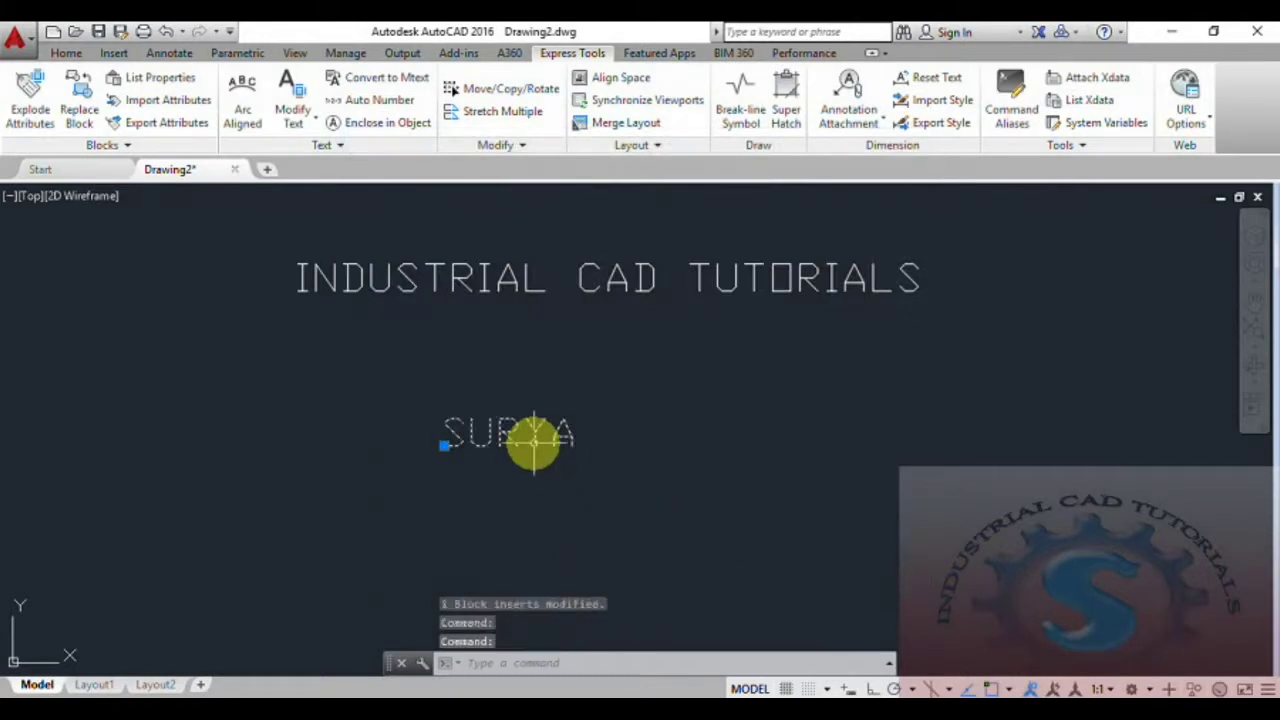
{"action": "double_click", "coordinate": [534, 444]}
{"action": "left_click", "coordinate": [587, 222]}
{"action": "left_click", "coordinate": [596, 495]}
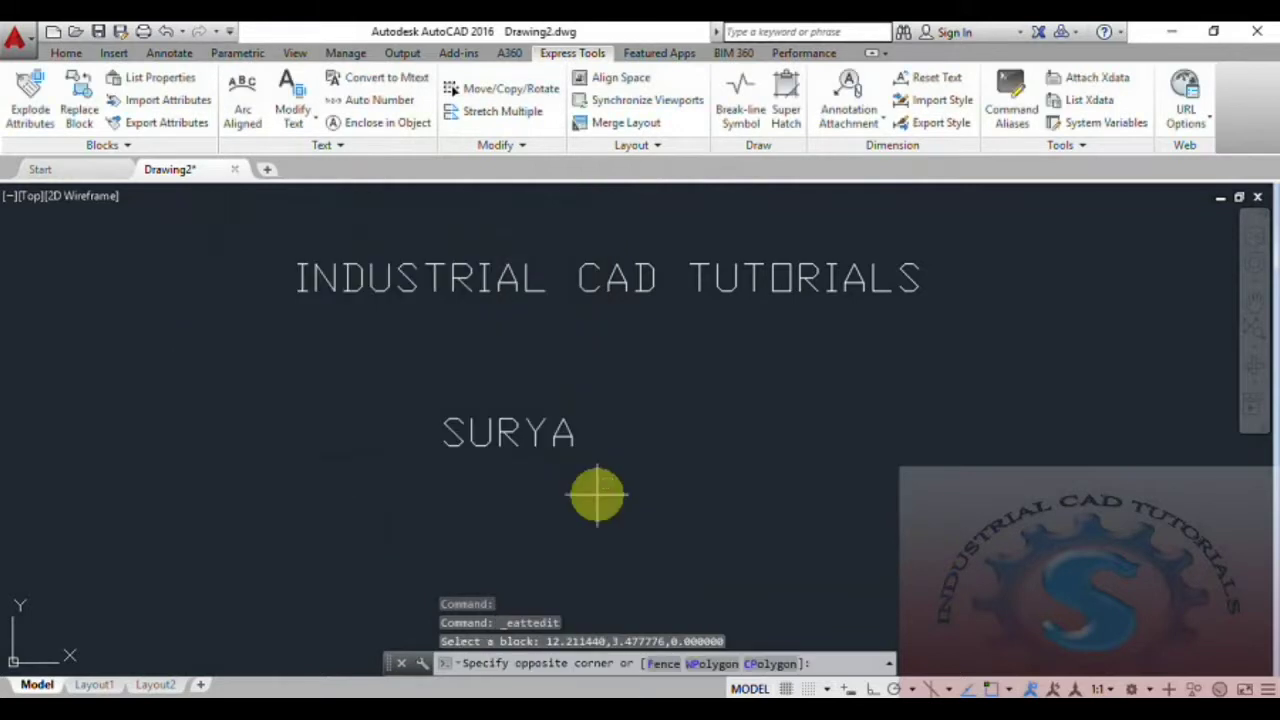
{"action": "key", "text": "Escape"}
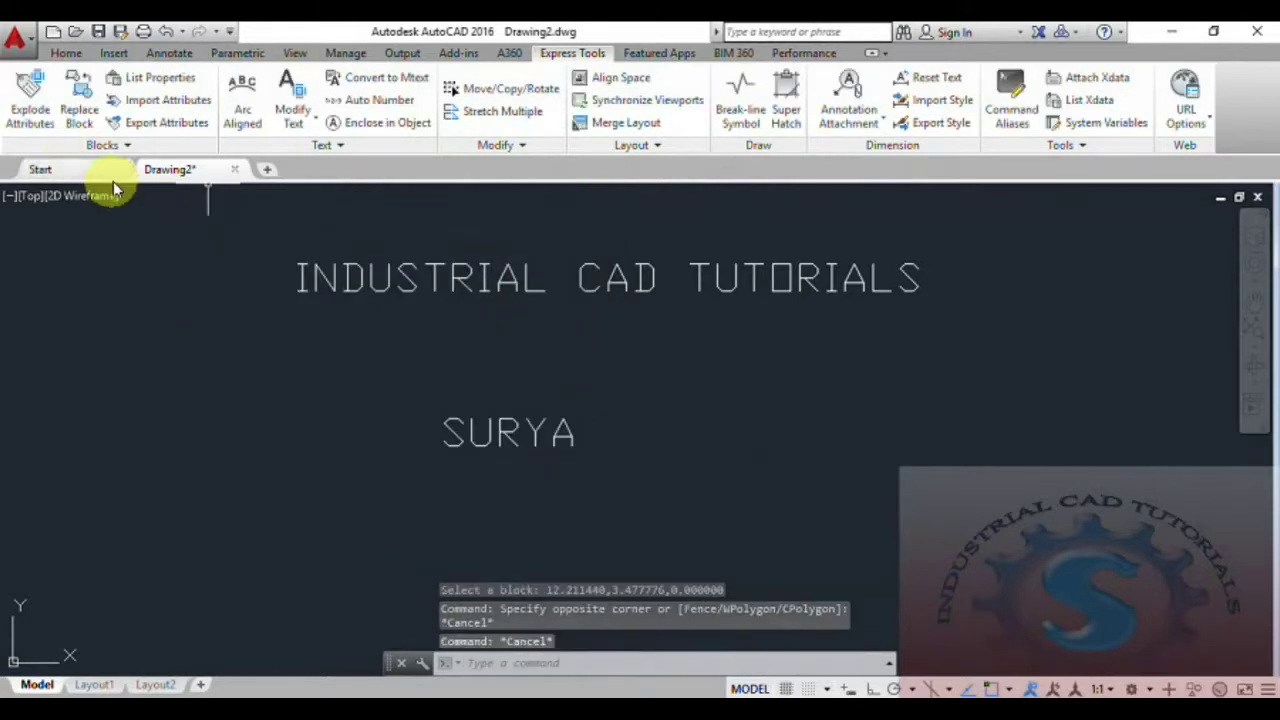
Re-import Drawing2.txt, then window-select the SURYA block and delete it.
{"action": "left_click", "coordinate": [155, 102]}
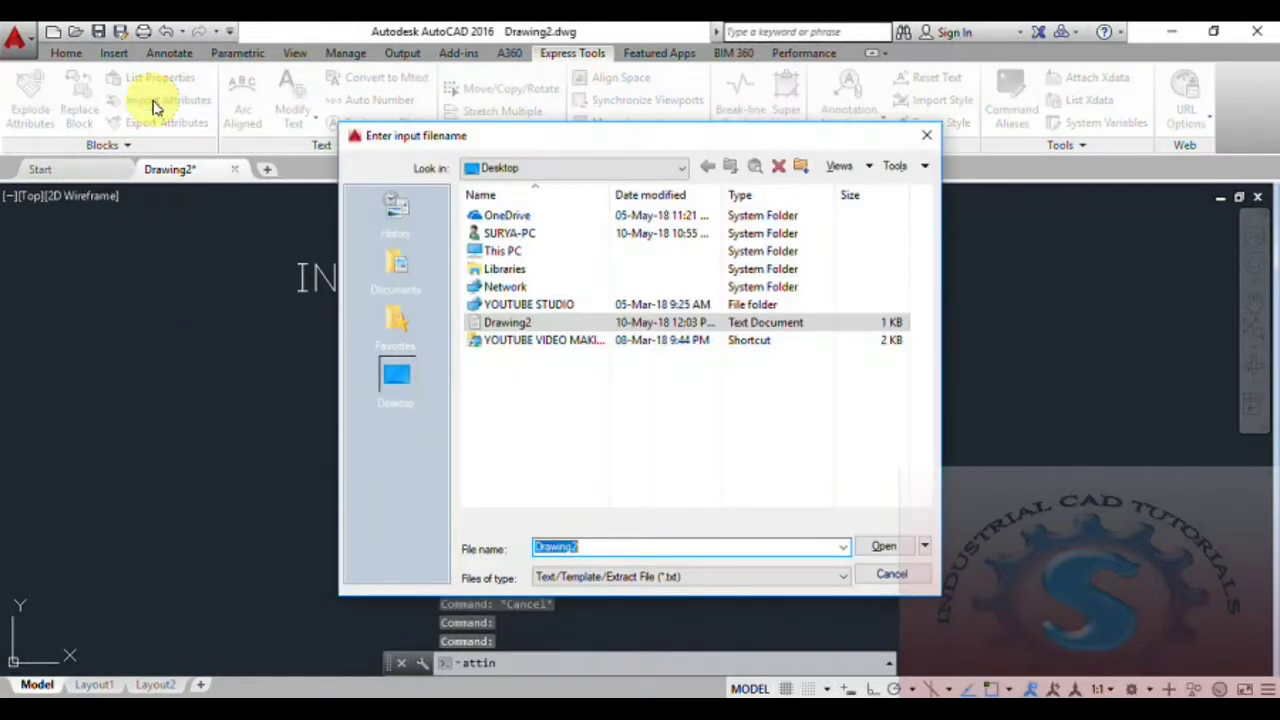
{"action": "left_click", "coordinate": [900, 550]}
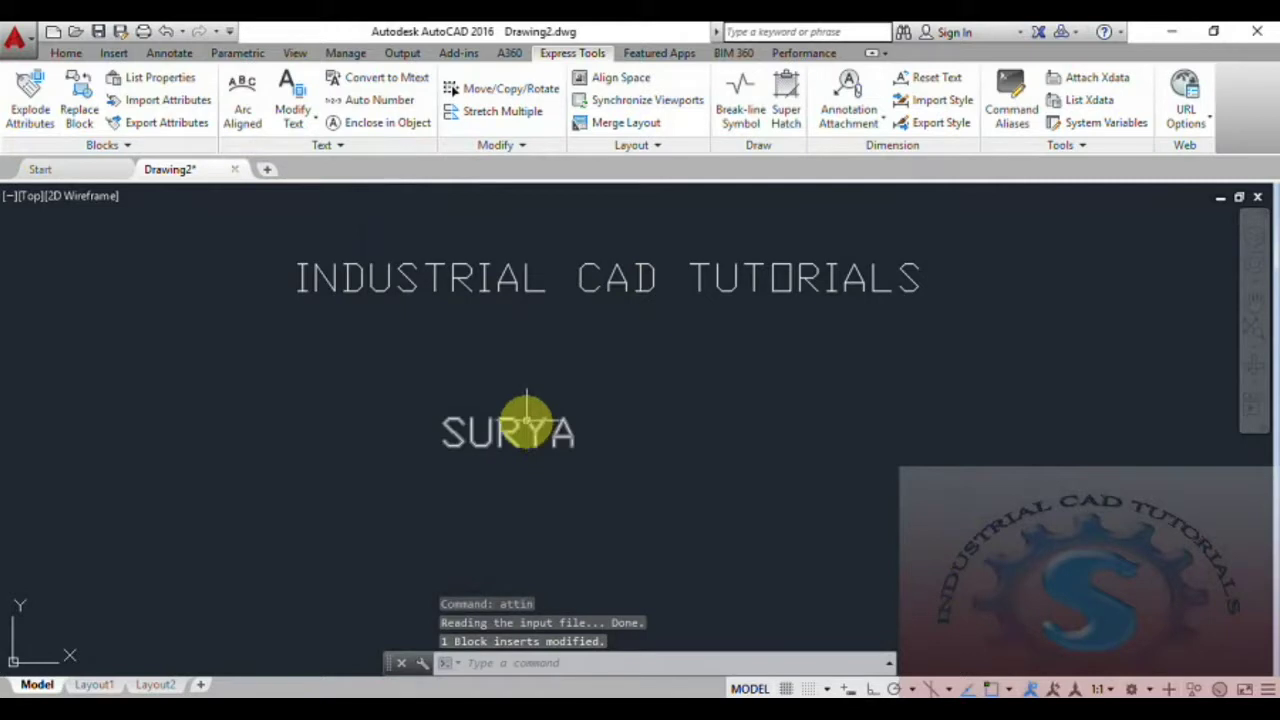
{"action": "left_click", "coordinate": [618, 450]}
{"action": "left_click", "coordinate": [380, 425]}
{"action": "key", "text": "Delete"}
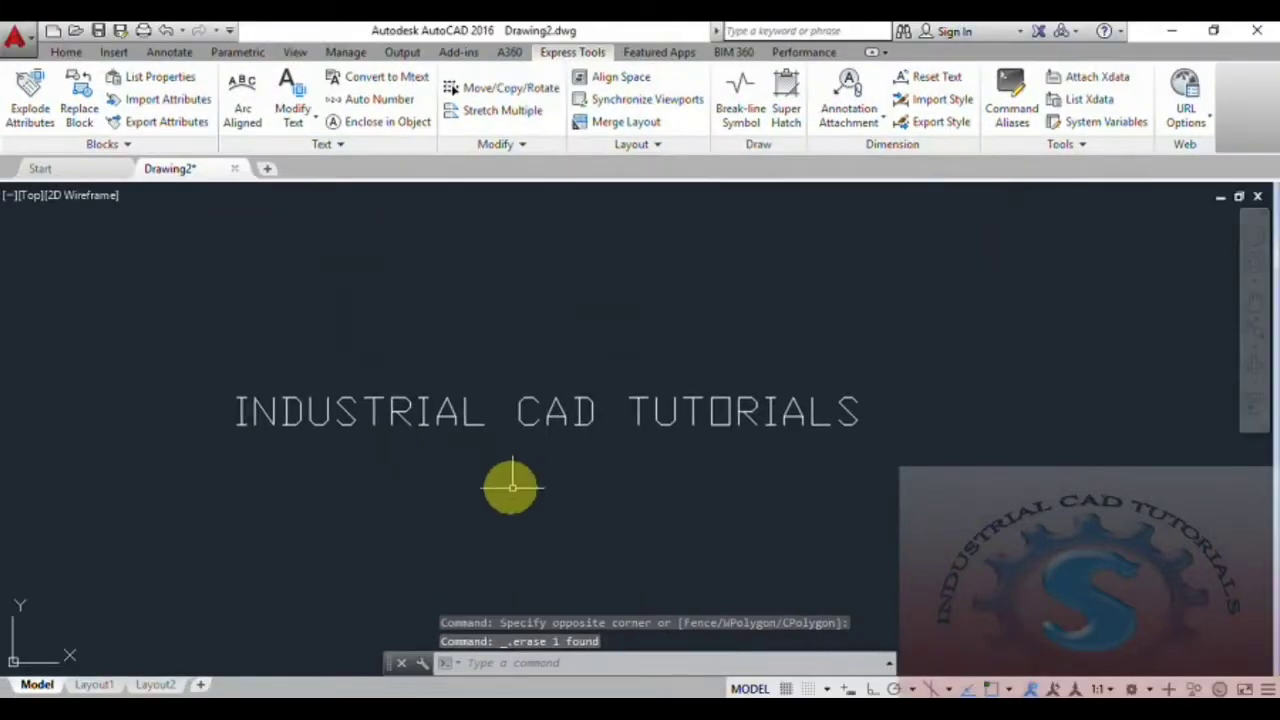
{"action": "scroll", "coordinate": [505, 470], "scroll_direction": "down", "scroll_amount": 5}
{"action": "scroll", "coordinate": [500, 455], "scroll_direction": "up", "scroll_amount": 5}
{"action": "middle_click_drag", "start_coordinate": [500, 457], "coordinate": [546, 403]}
{"action": "scroll", "coordinate": [544, 408], "scroll_direction": "up", "scroll_amount": 2}
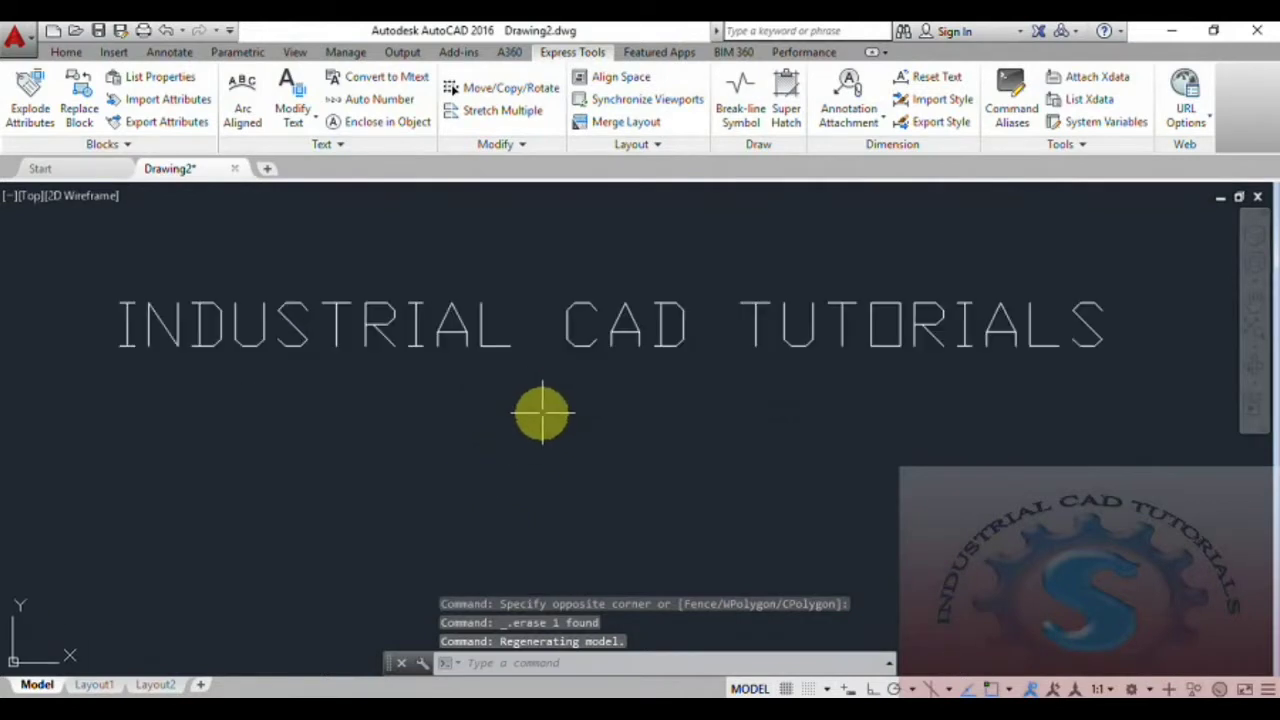
Replace the INDUSTRIAL CAD TUTORIALS value in Drawing2.txt with a new name, then save and close Notepad.
{"action": "left_click", "coordinate": [1176, 36]}
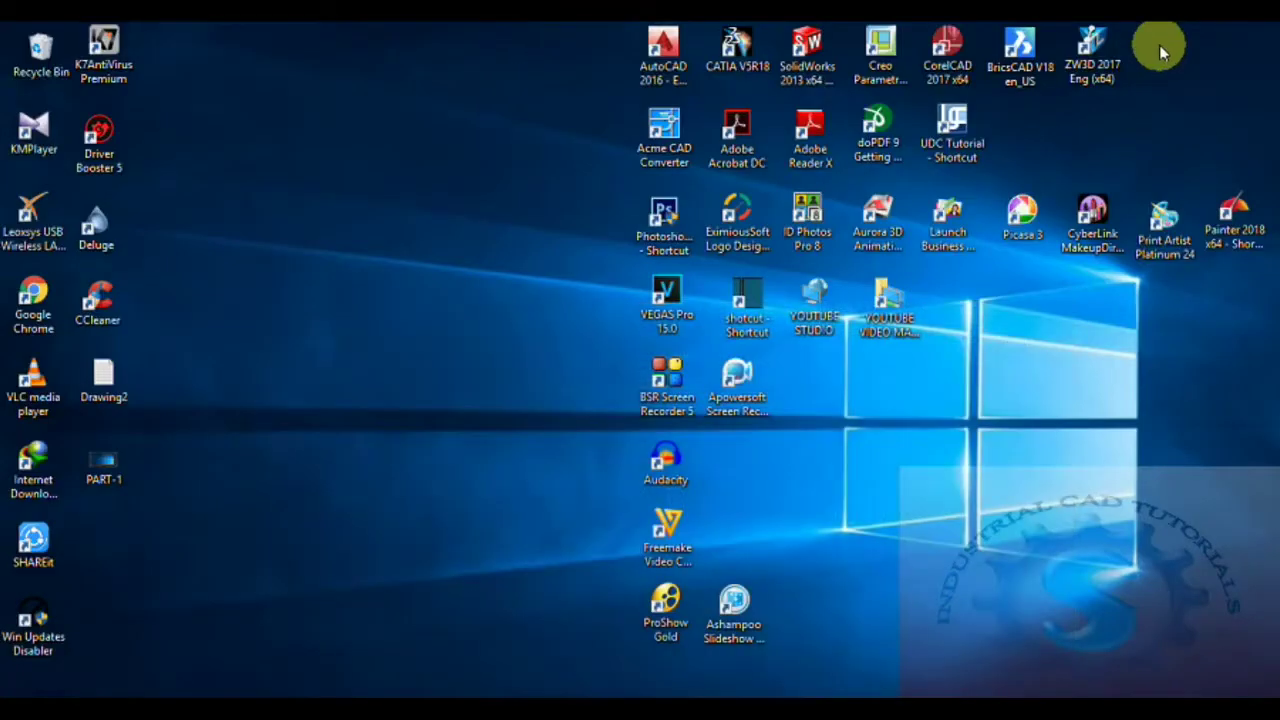
{"action": "double_click", "coordinate": [118, 382]}
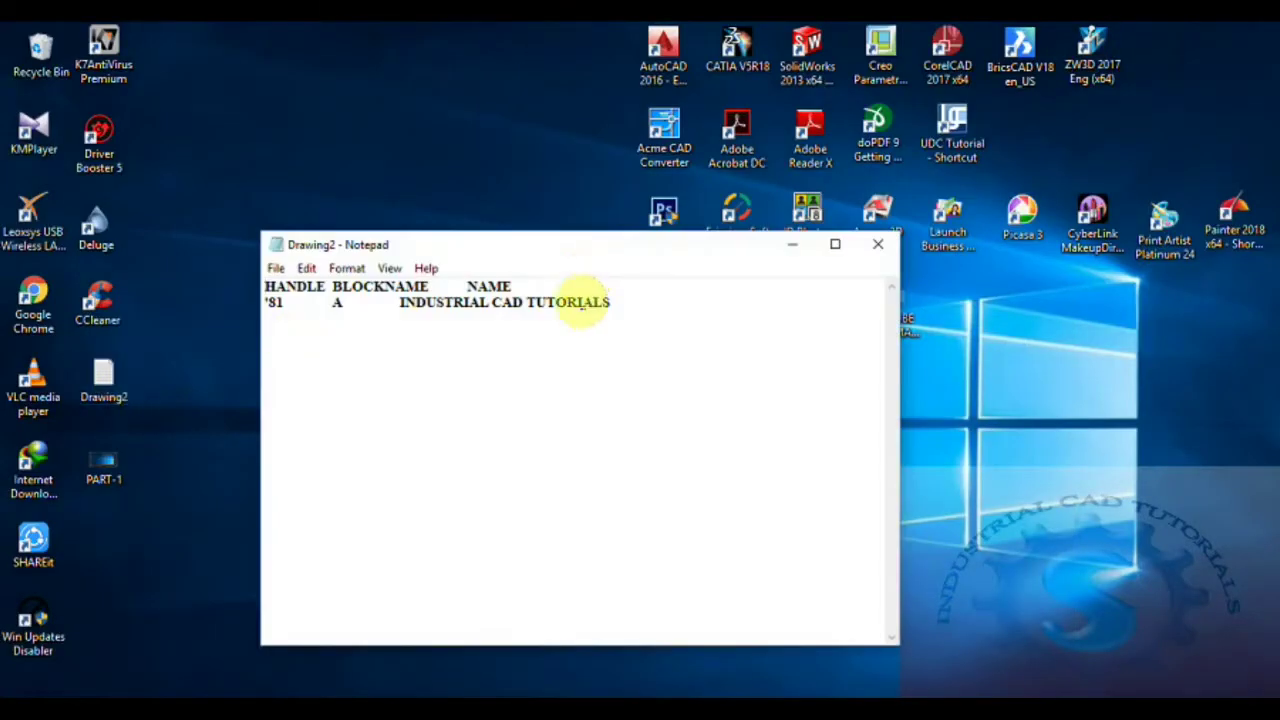
{"action": "left_click", "coordinate": [583, 302]}
{"action": "left_click_drag", "start_coordinate": [623, 312], "coordinate": [402, 315]}
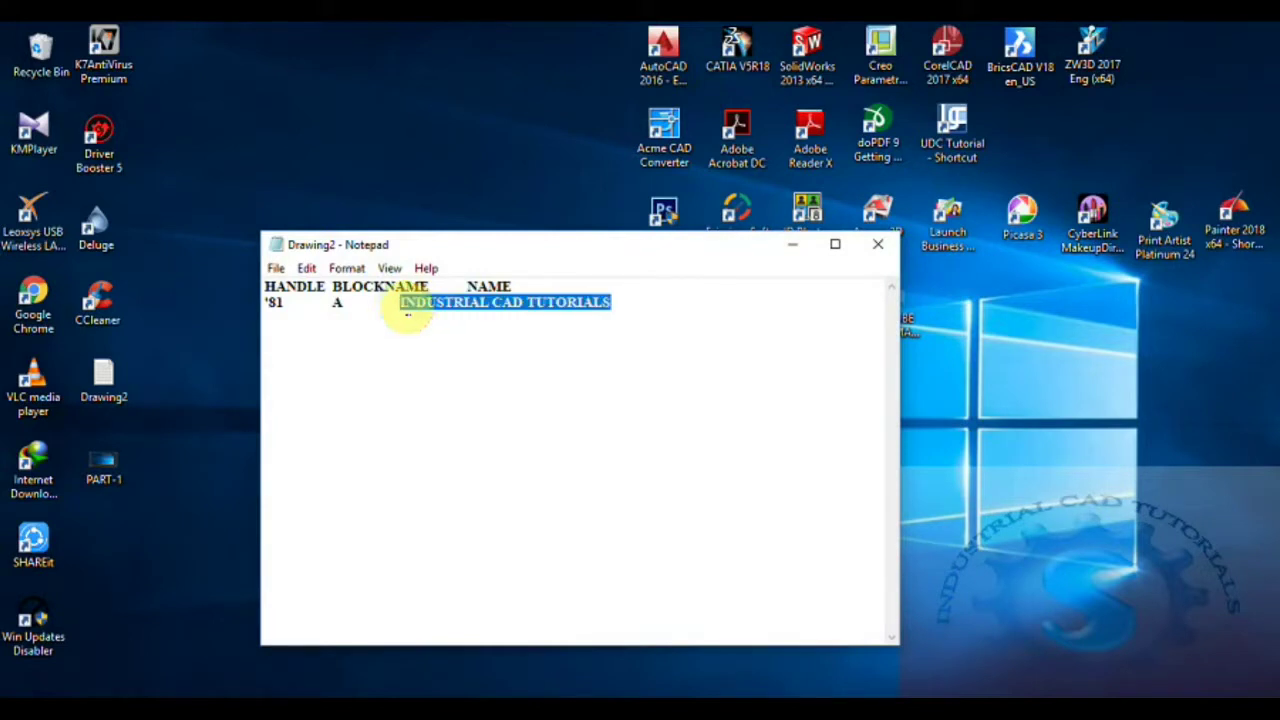
{"action": "left_click", "coordinate": [426, 343]}
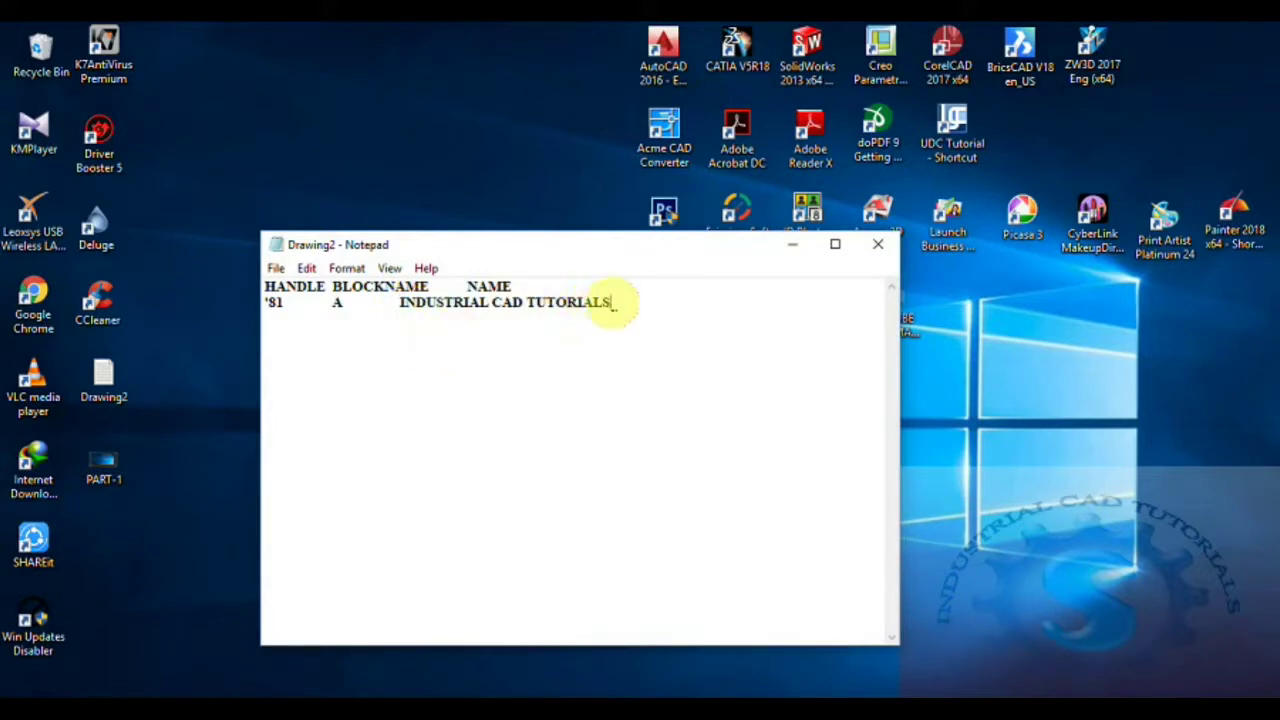
{"action": "left_click_drag", "start_coordinate": [606, 306], "coordinate": [402, 308]}
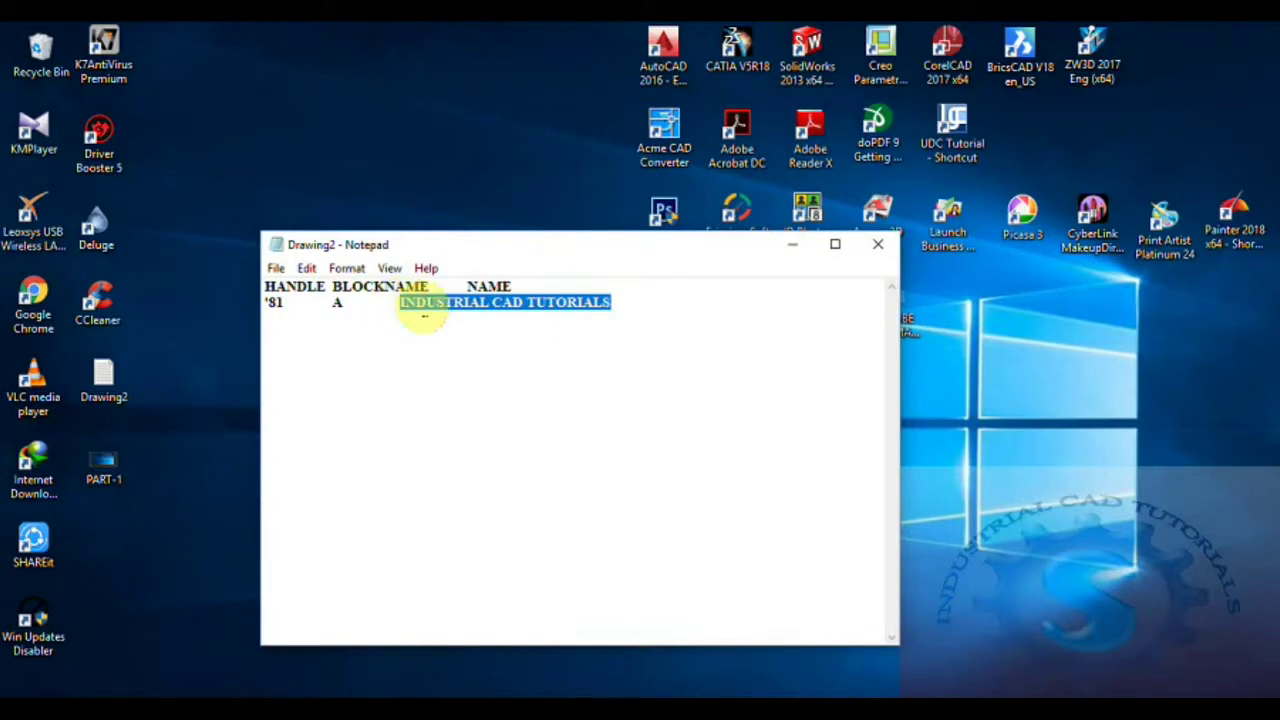
{"action": "key", "text": "Delete"}
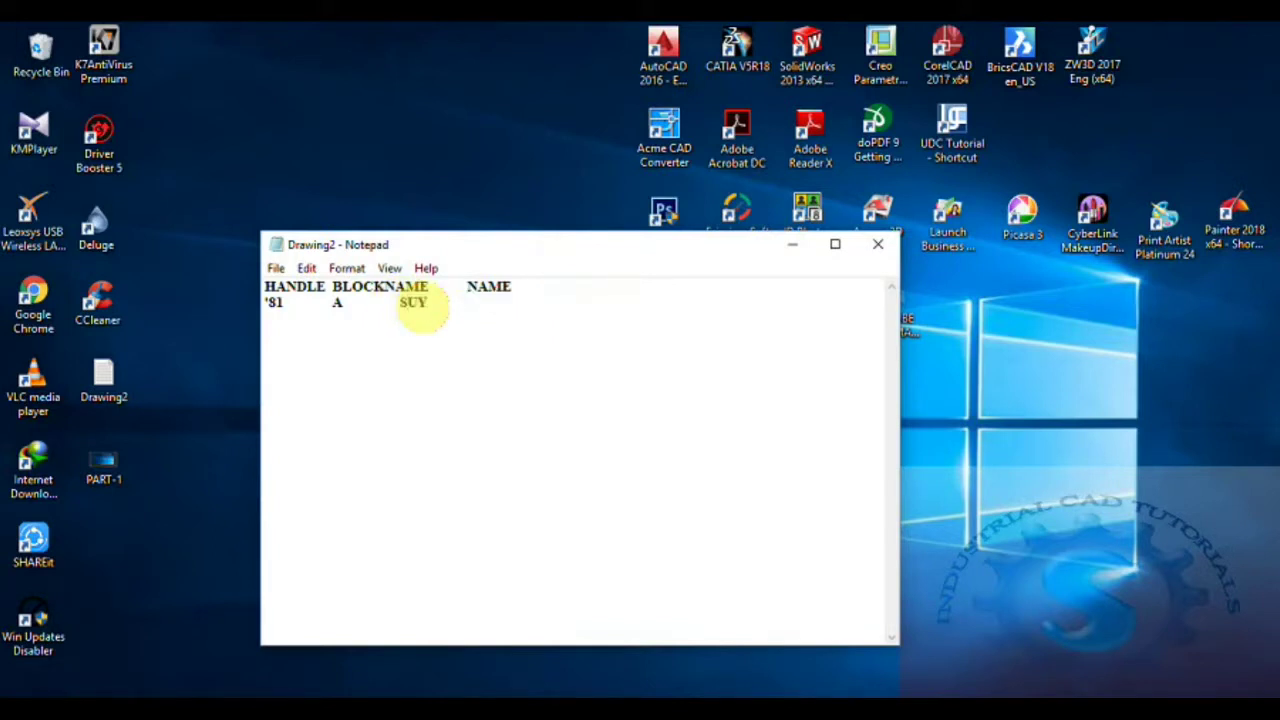
{"action": "left_click", "coordinate": [276, 268]}
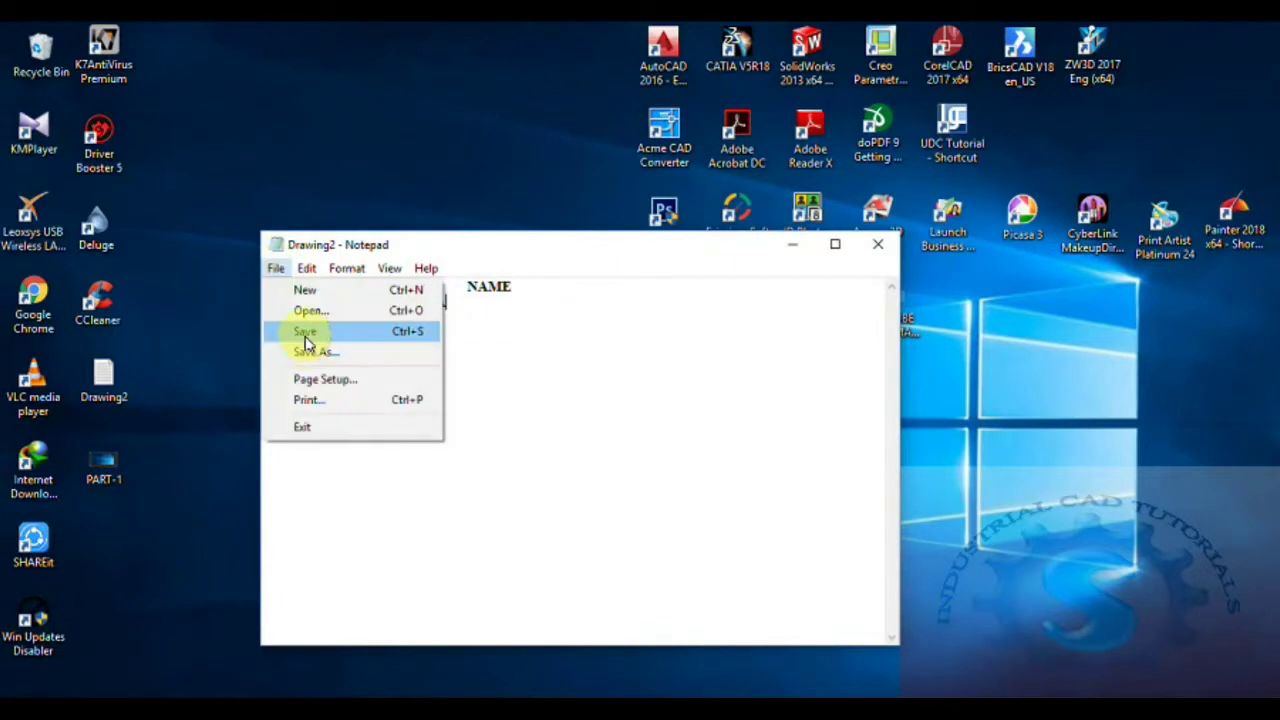
{"action": "left_click", "coordinate": [305, 331]}
{"action": "left_click", "coordinate": [878, 244]}
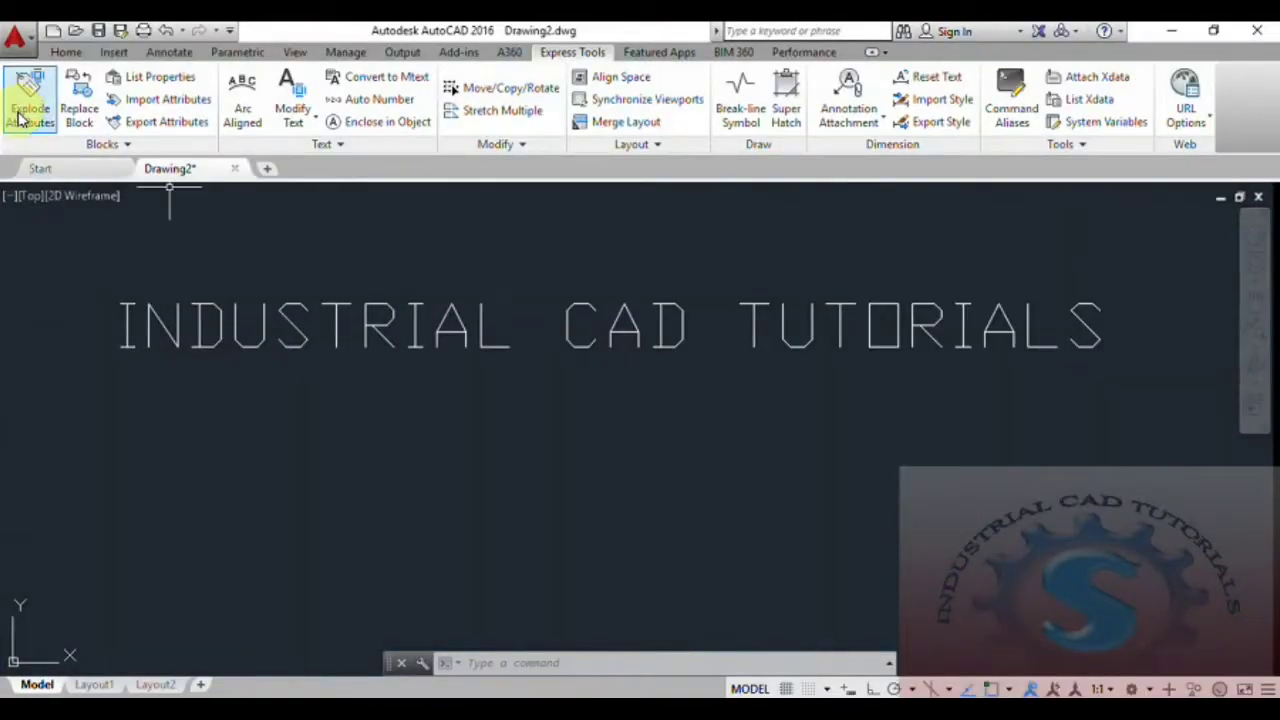
Import attributes from the edited Drawing2.txt to update the block's NAME text.
{"action": "left_click", "coordinate": [166, 100]}
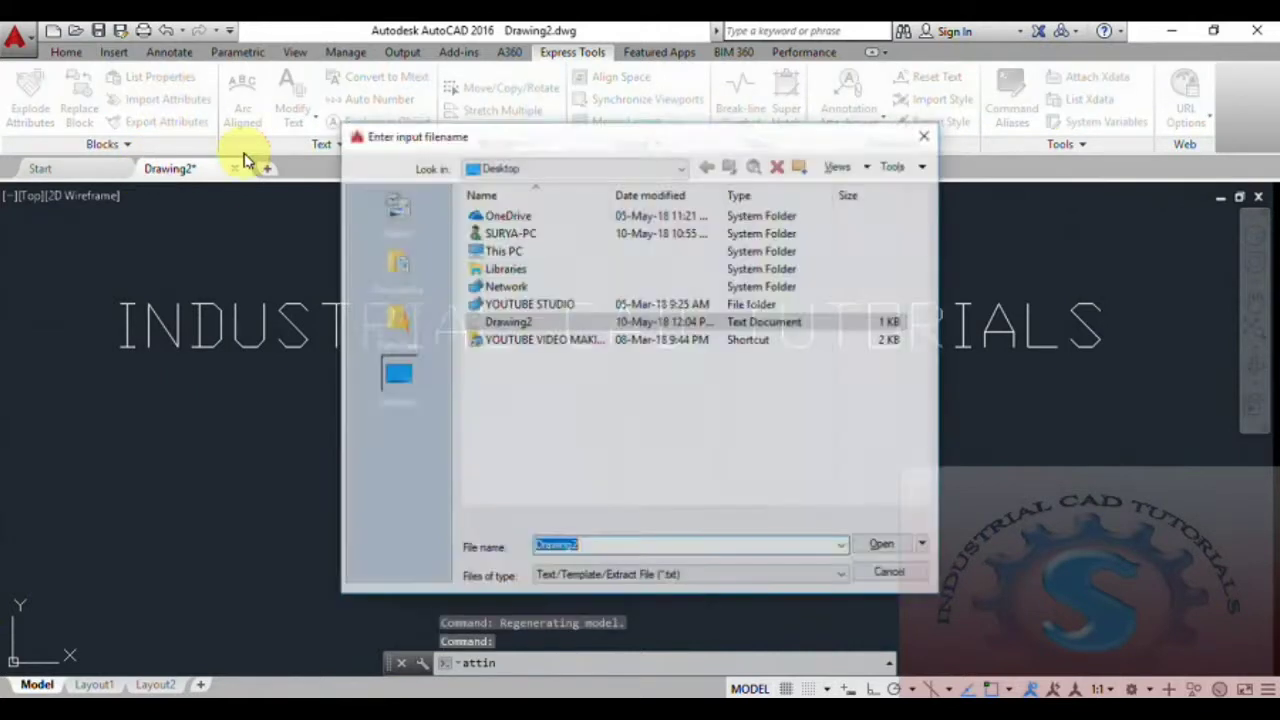
{"action": "left_click", "coordinate": [890, 546]}
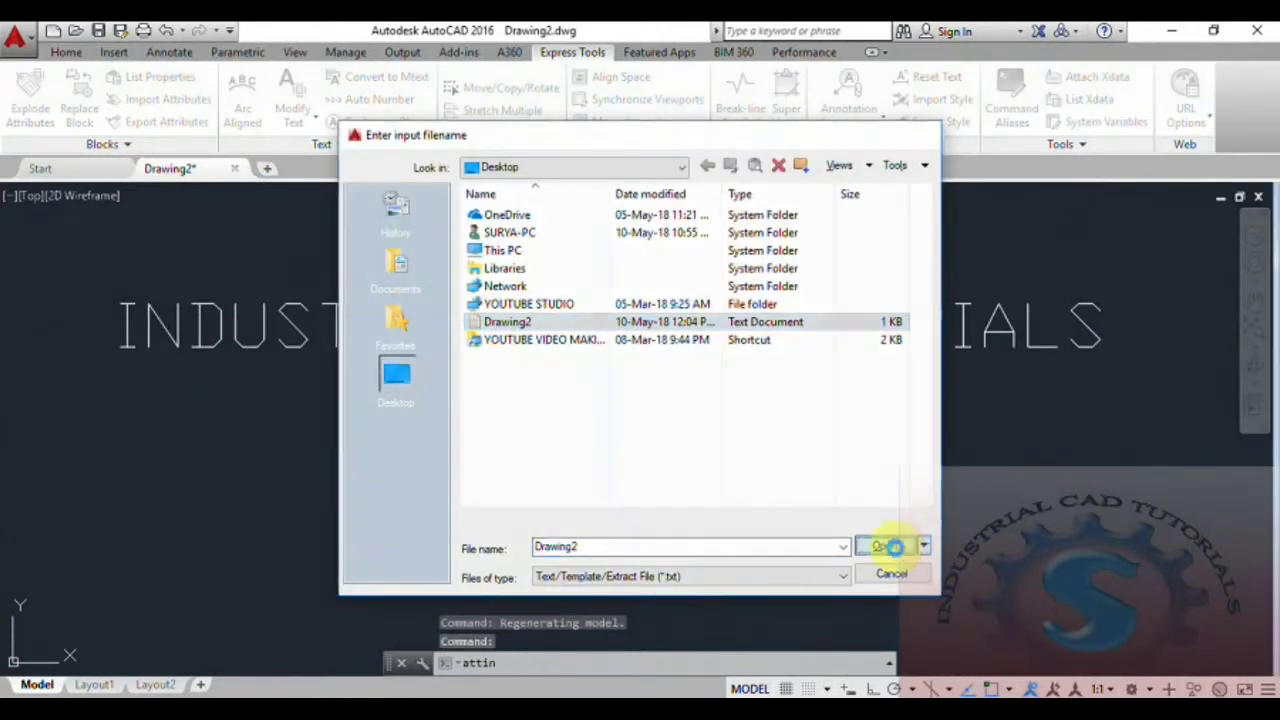
{"action": "scroll", "coordinate": [560, 390], "scroll_direction": "up", "scroll_amount": 3}
{"action": "middle_click_drag", "start_coordinate": [588, 410], "coordinate": [545, 518]}
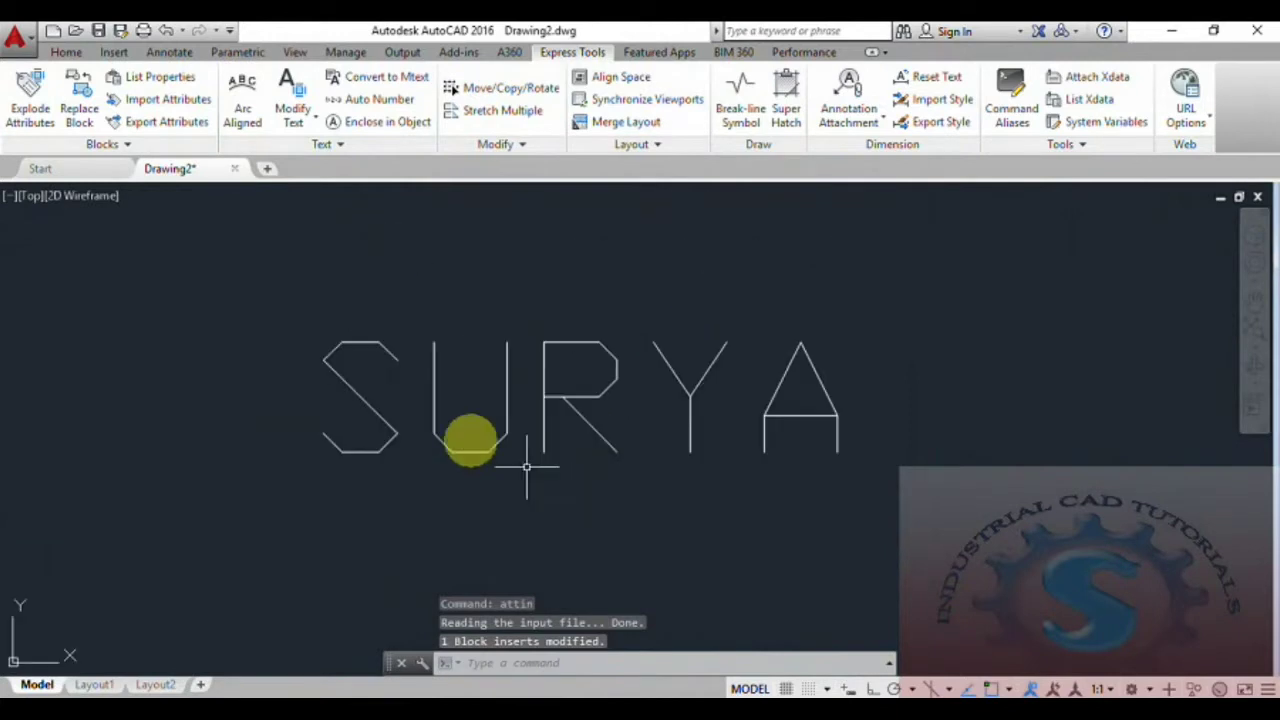
{"action": "middle_click_drag", "start_coordinate": [654, 420], "coordinate": [640, 428]}
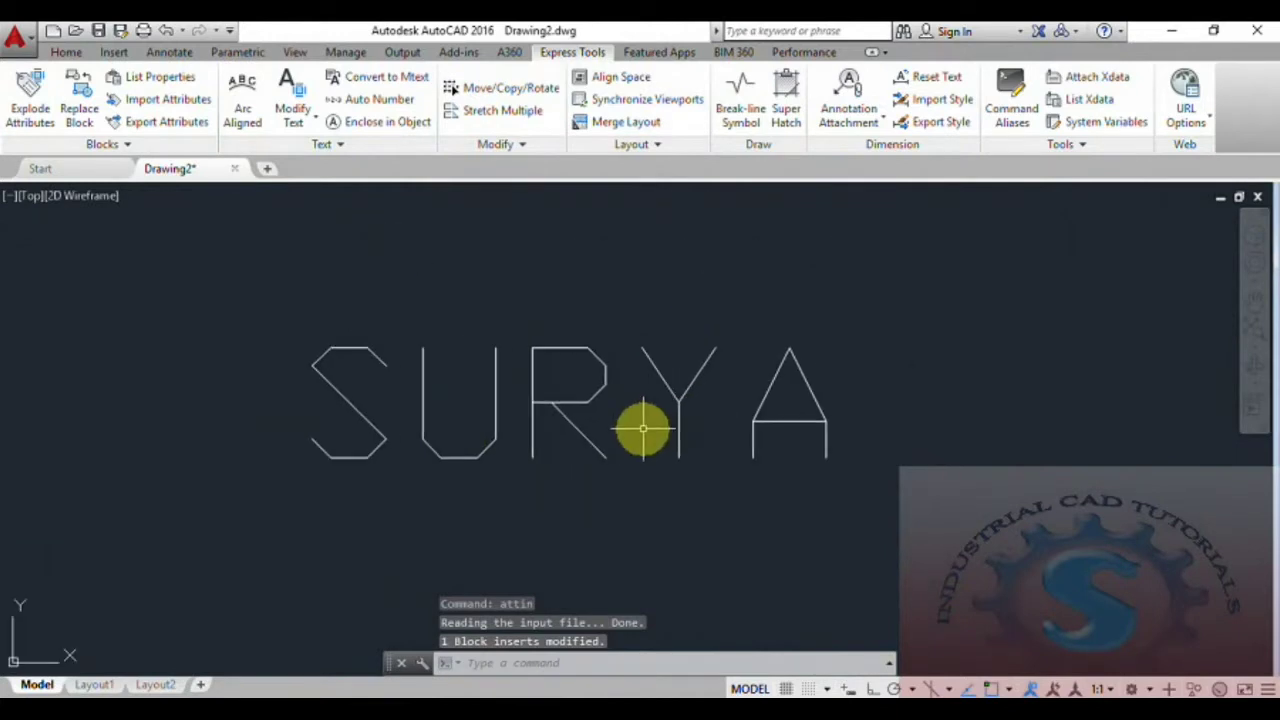
{"action": "left_click", "coordinate": [1171, 30]}
Change Drawing2.txt's NAME value to INDUSTRIAL CAD, save and close it, and return to AutoCAD.
{"action": "double_click", "coordinate": [100, 386]}
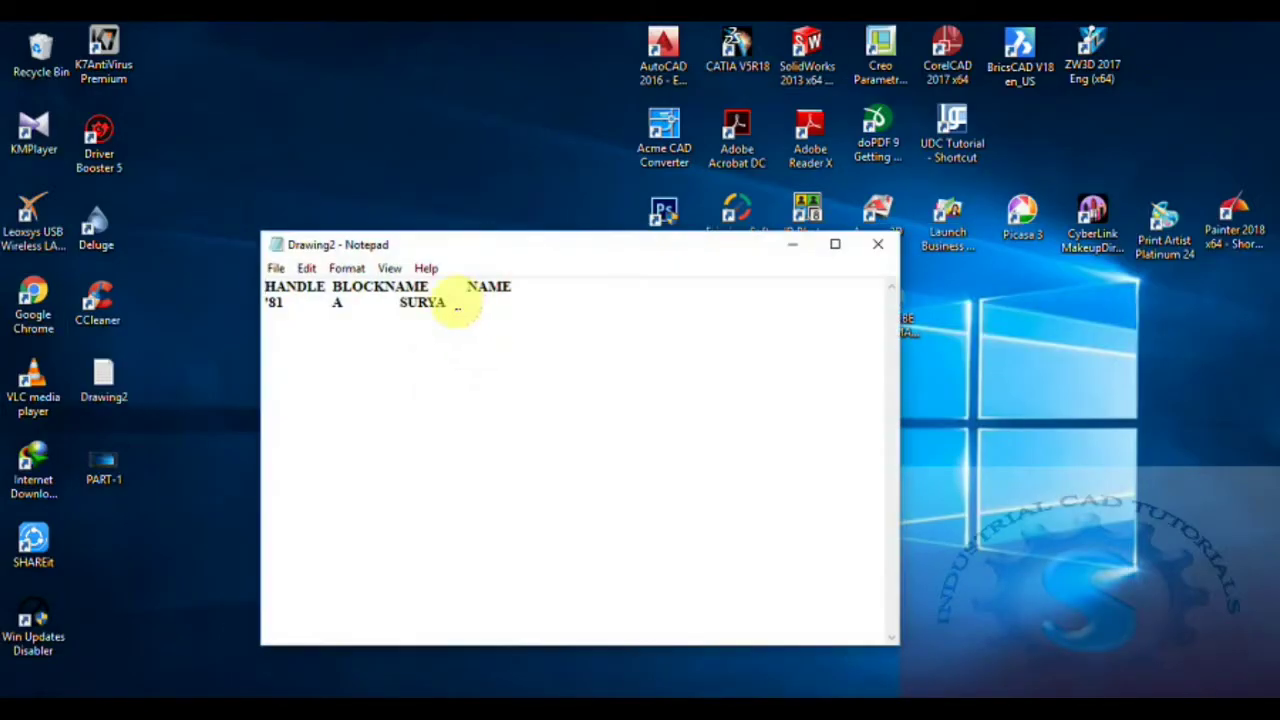
{"action": "left_click_drag", "start_coordinate": [447, 303], "coordinate": [400, 304]}
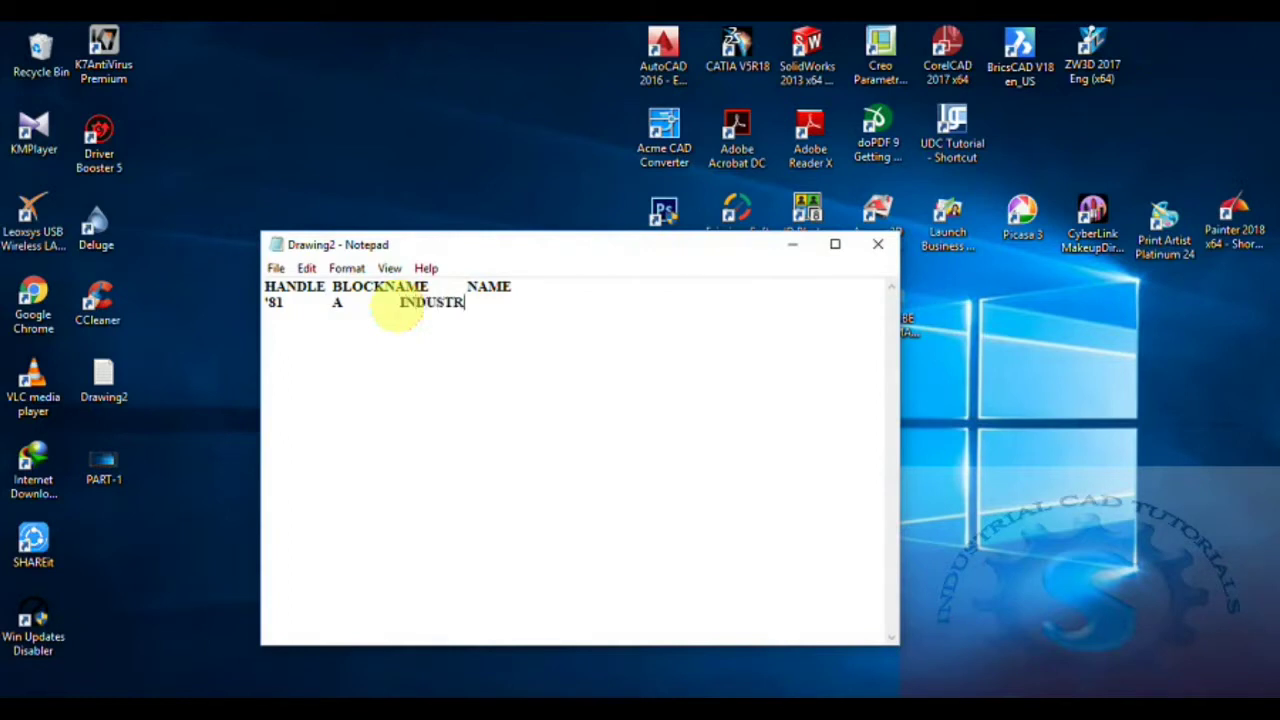
{"action": "left_click", "coordinate": [276, 268]}
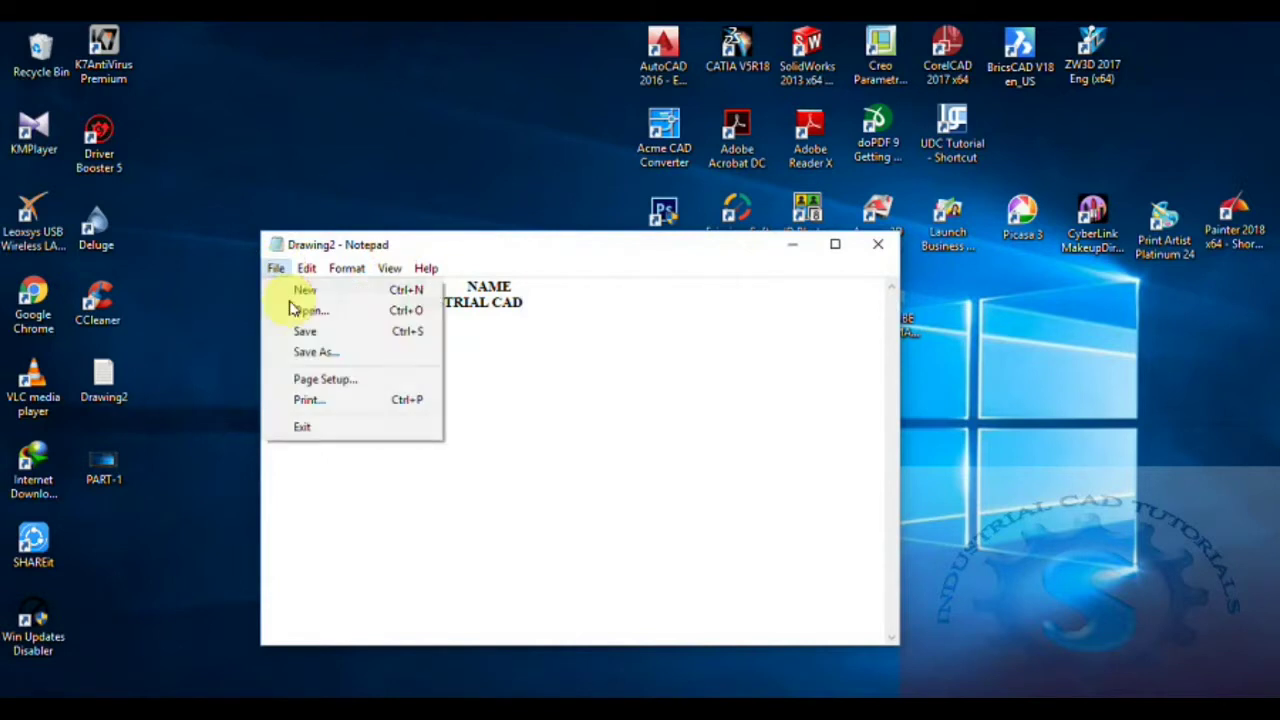
{"action": "left_click", "coordinate": [300, 332]}
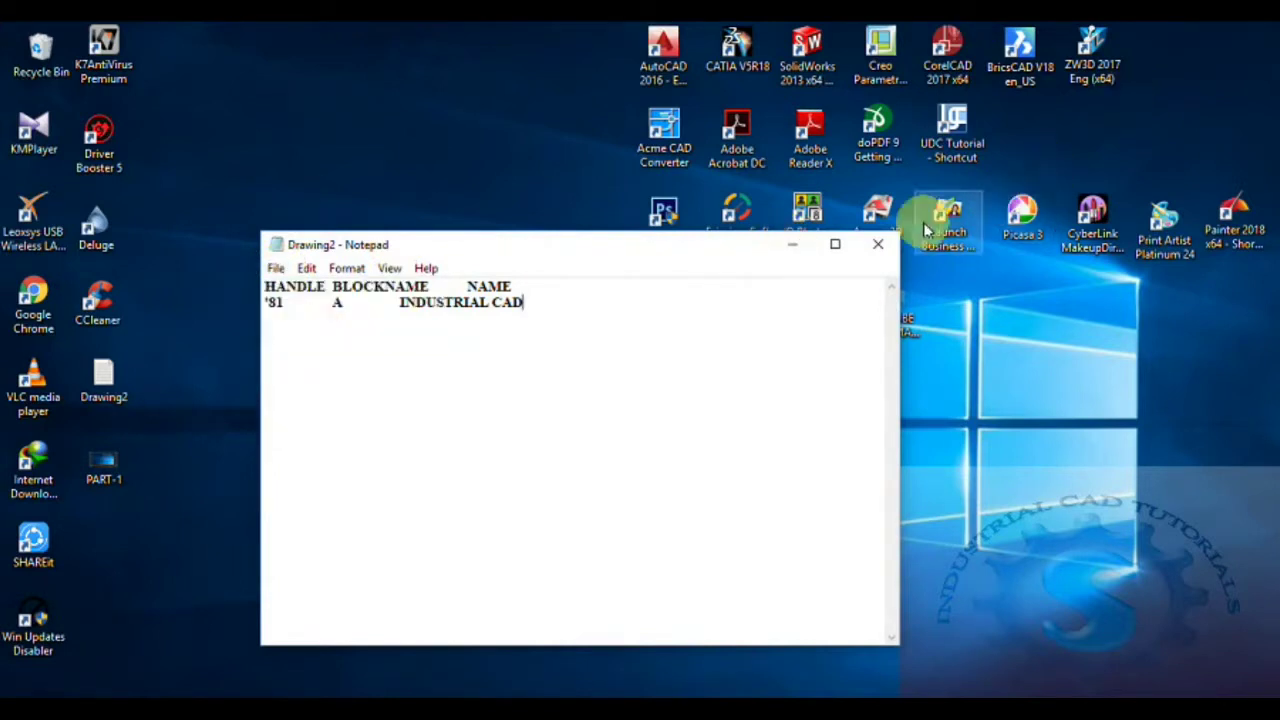
{"action": "left_click", "coordinate": [879, 245]}
{"action": "double_click", "coordinate": [750, 318]}
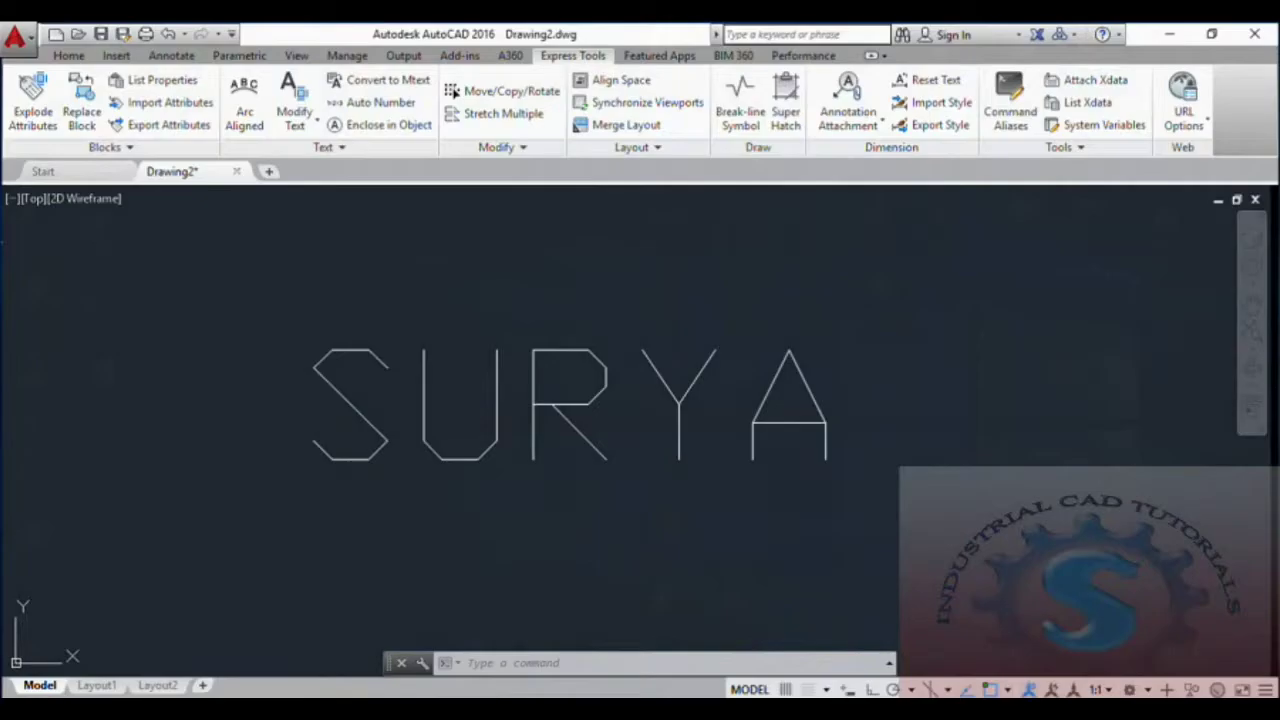
Re-import Drawing2.txt so the block reads INDUSTRIAL CAD, then open that attribute for editing.
{"action": "left_click", "coordinate": [155, 102]}
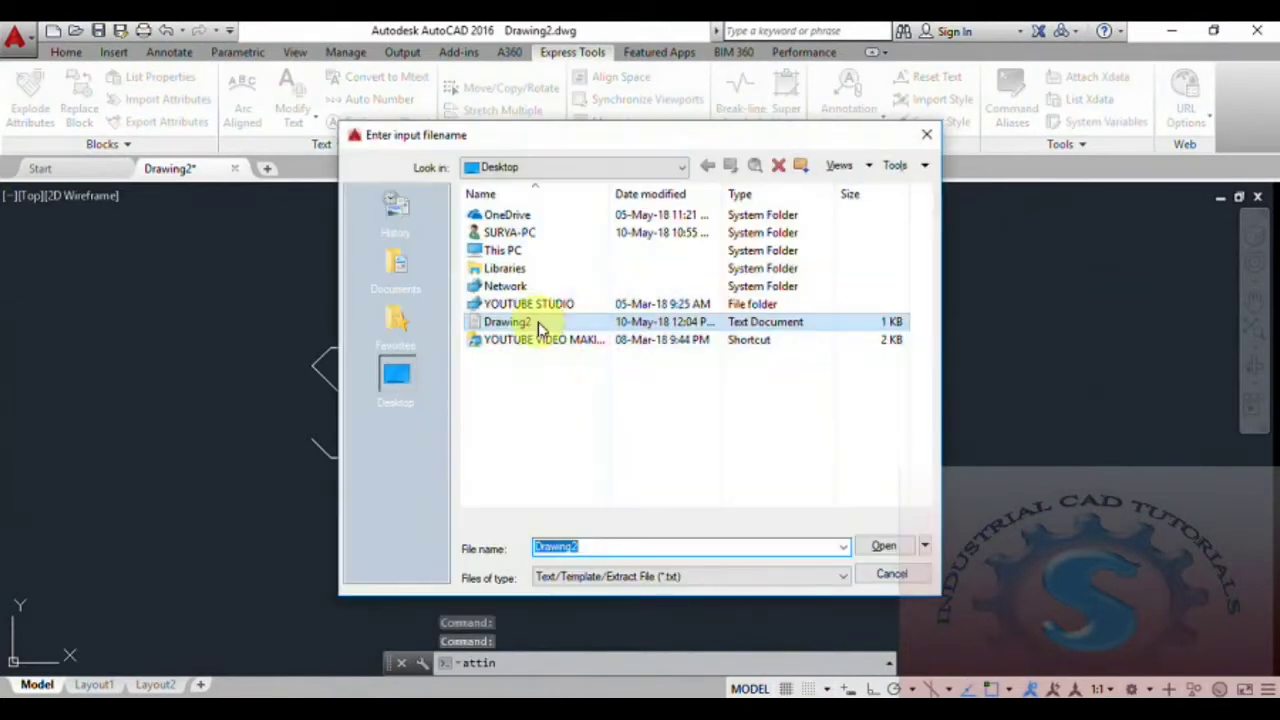
{"action": "left_click", "coordinate": [885, 546]}
{"action": "scroll", "coordinate": [514, 434], "scroll_direction": "down", "scroll_amount": 5}
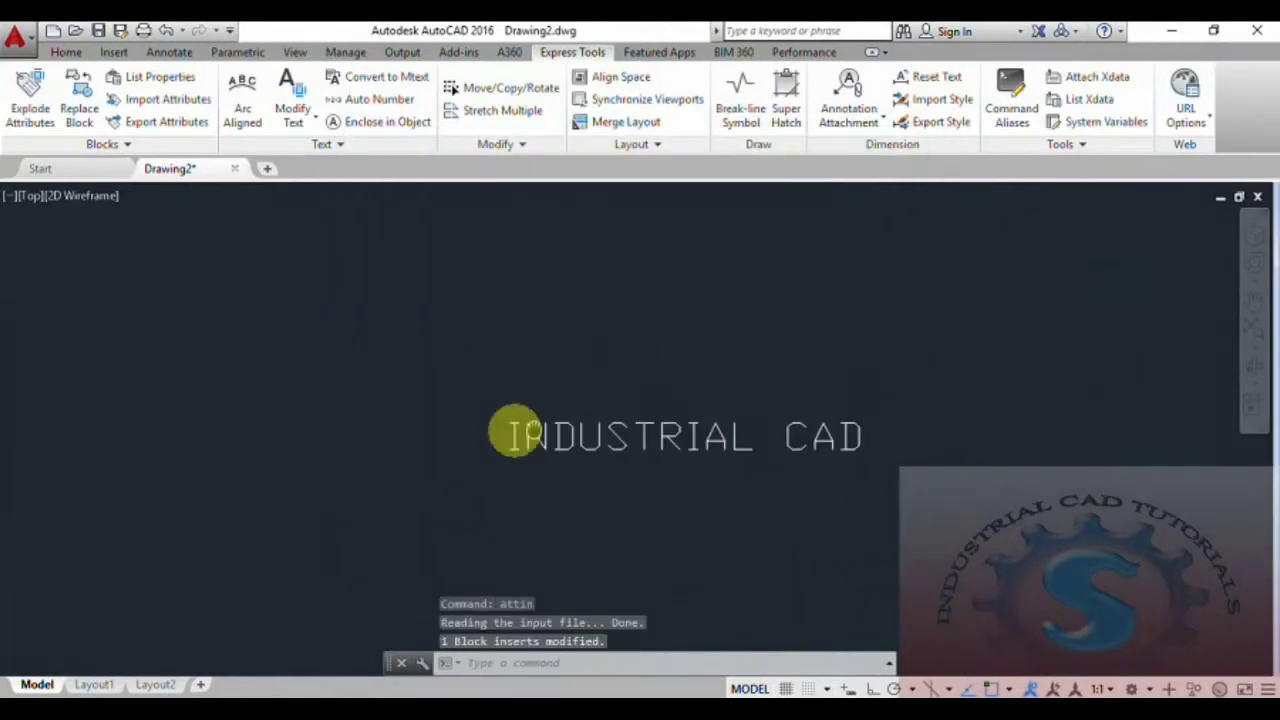
{"action": "scroll", "coordinate": [766, 457], "scroll_direction": "up", "scroll_amount": 4}
{"action": "scroll", "coordinate": [790, 440], "scroll_direction": "down", "scroll_amount": 3}
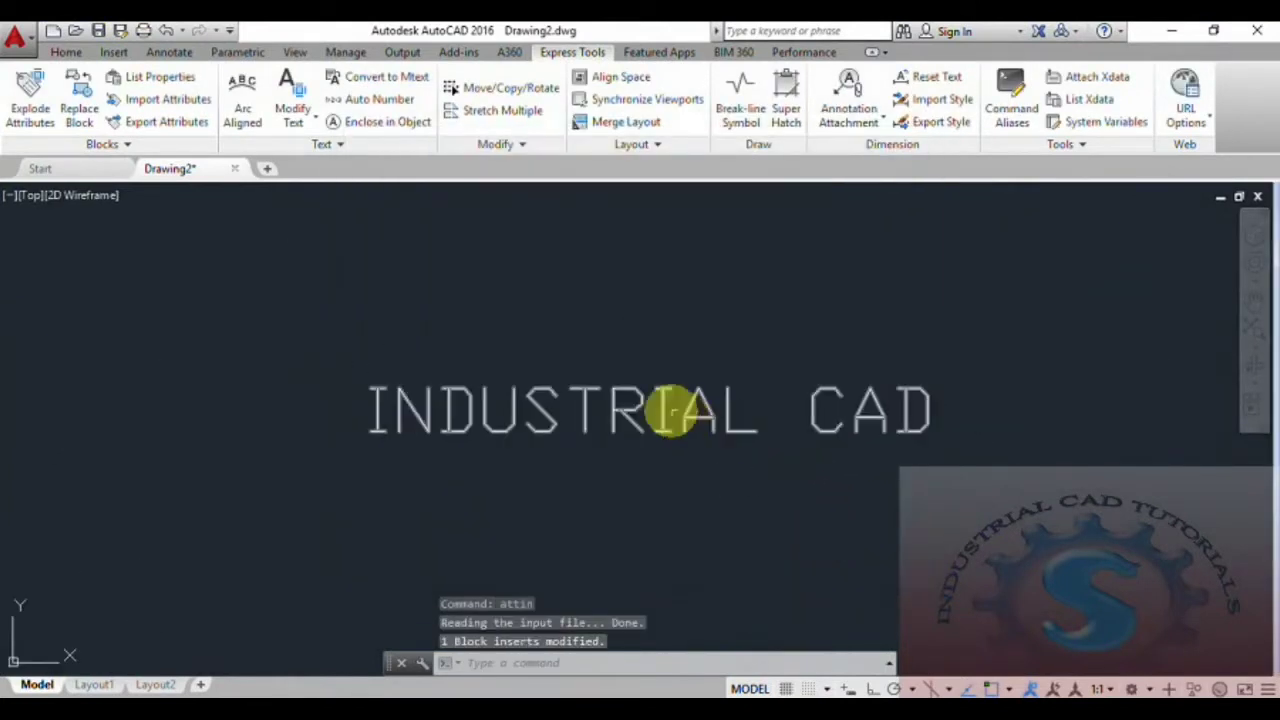
{"action": "double_click", "coordinate": [660, 405]}
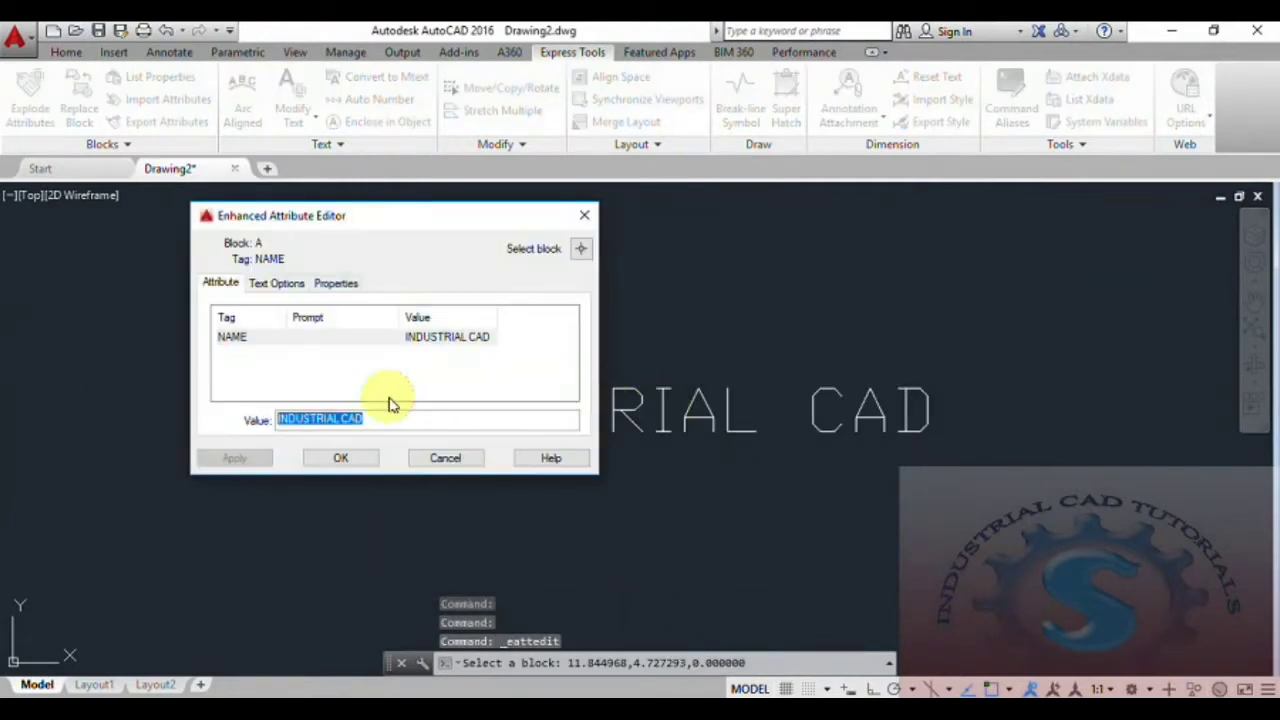
Give the INDUSTRIAL CAD attribute text a height of 1 and the colour Red.
{"action": "left_click", "coordinate": [277, 284]}
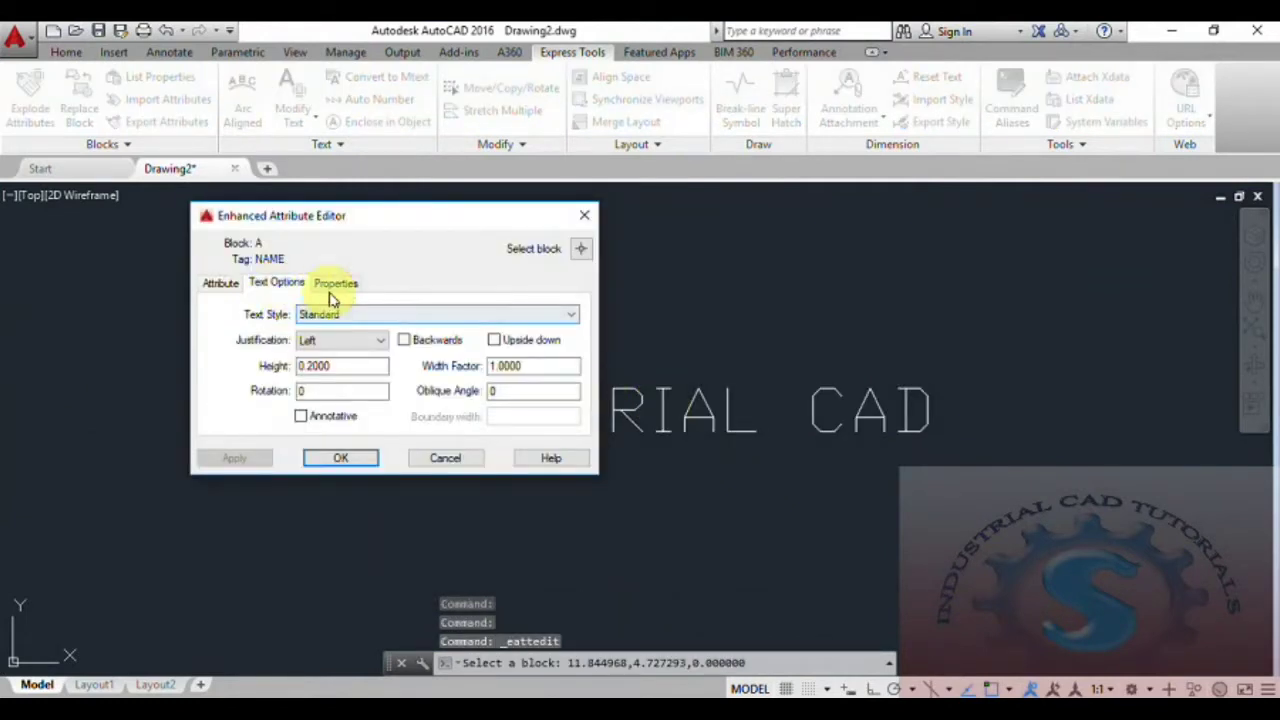
{"action": "left_click_drag", "start_coordinate": [326, 373], "coordinate": [288, 373]}
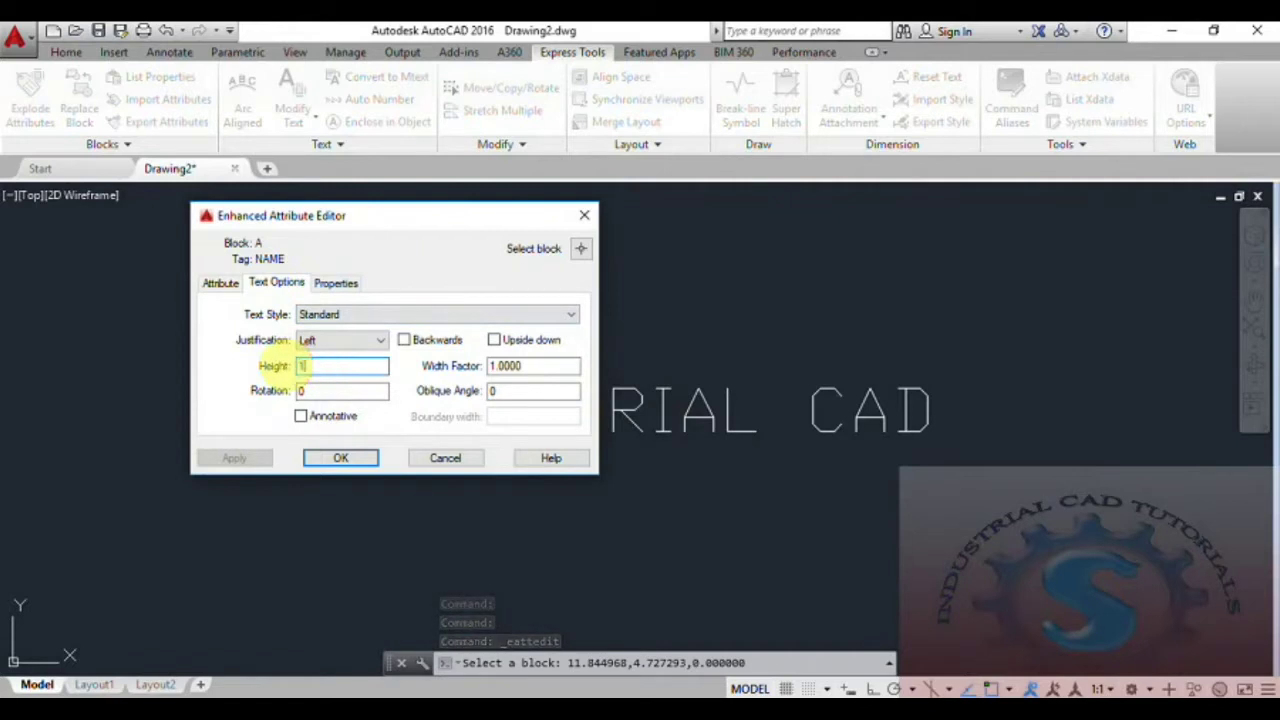
{"action": "left_click", "coordinate": [350, 285]}
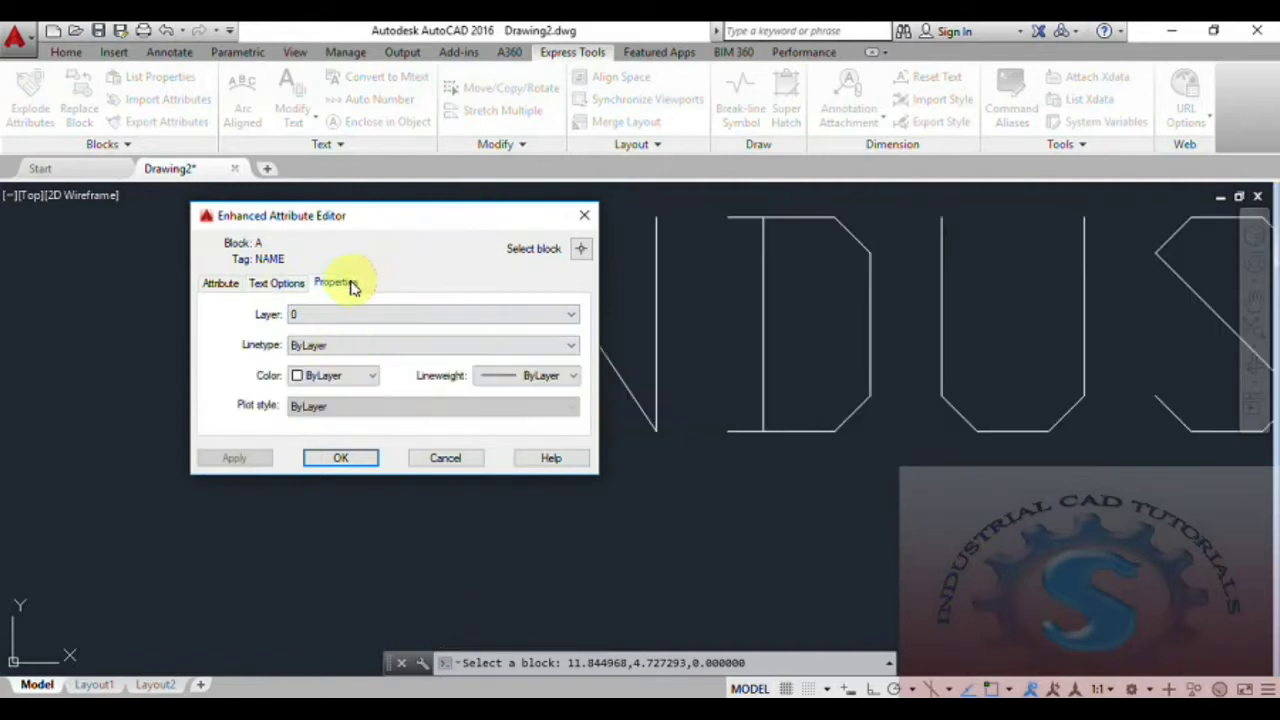
{"action": "left_click", "coordinate": [340, 377]}
{"action": "left_click", "coordinate": [318, 422]}
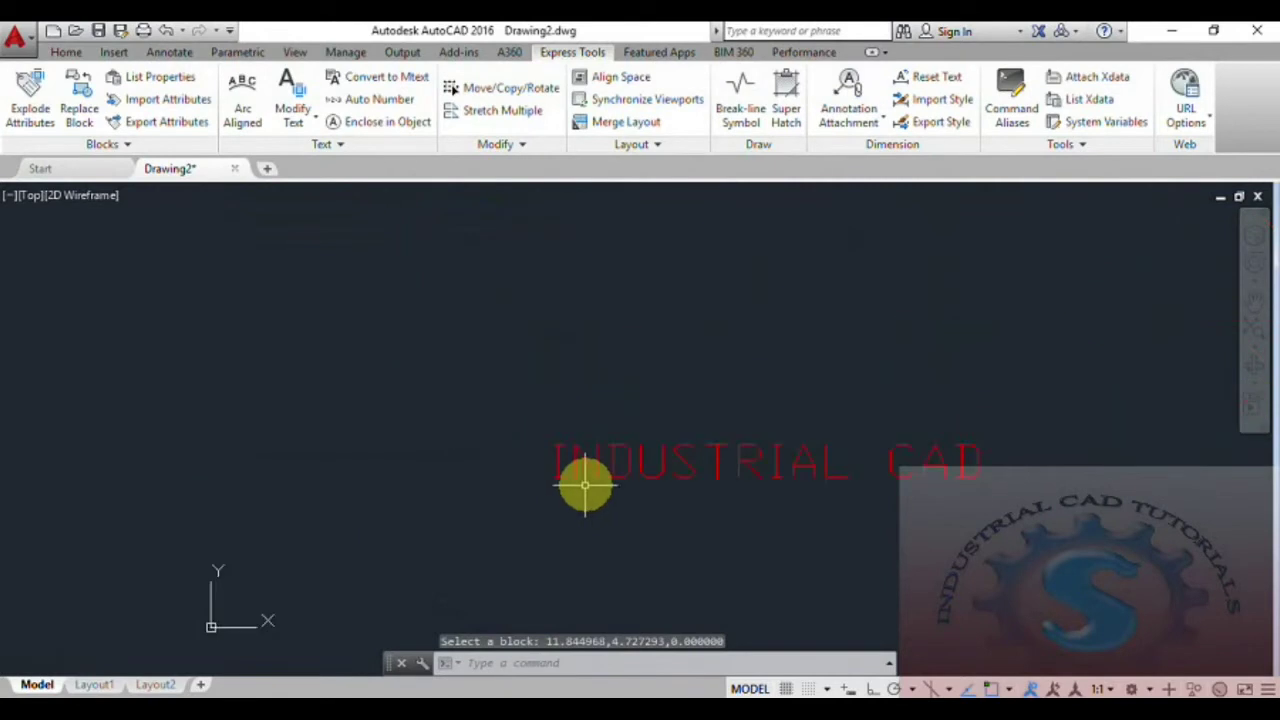
{"action": "scroll", "coordinate": [386, 414], "scroll_direction": "down", "scroll_amount": 2}
{"action": "scroll", "coordinate": [420, 420], "scroll_direction": "up", "scroll_amount": 2}
{"action": "middle_click_drag", "start_coordinate": [420, 420], "coordinate": [629, 428]}
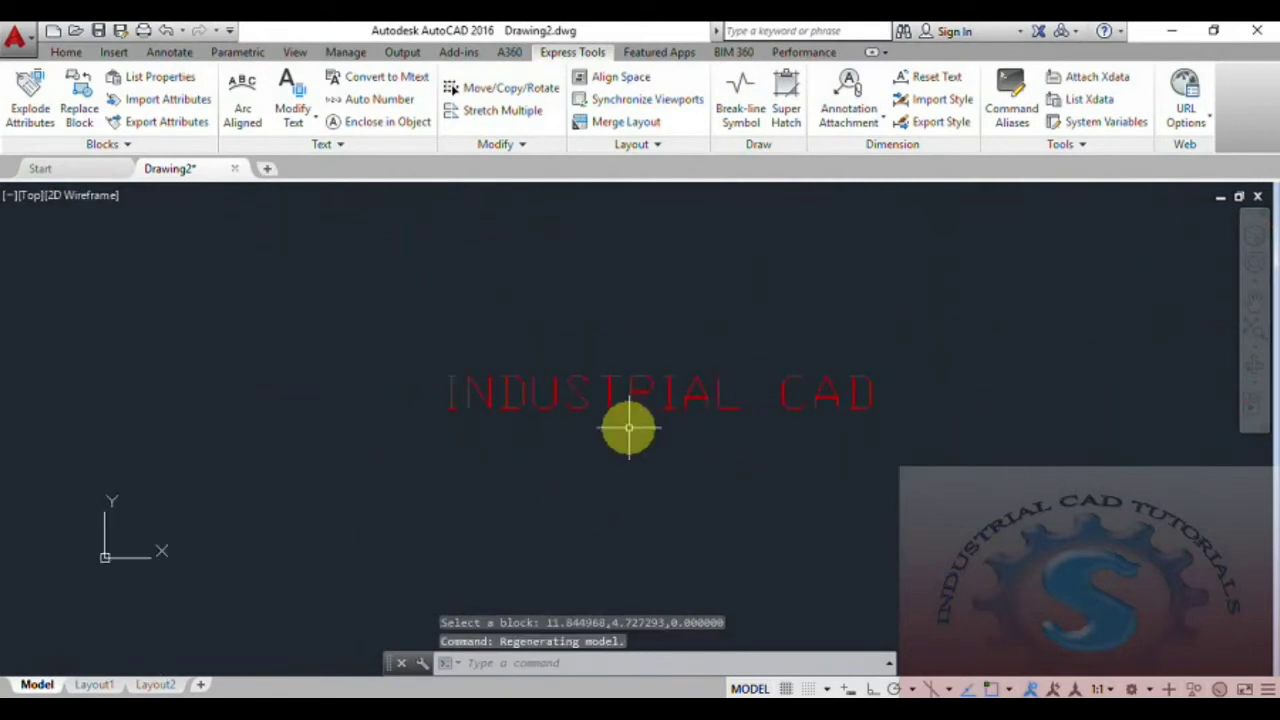